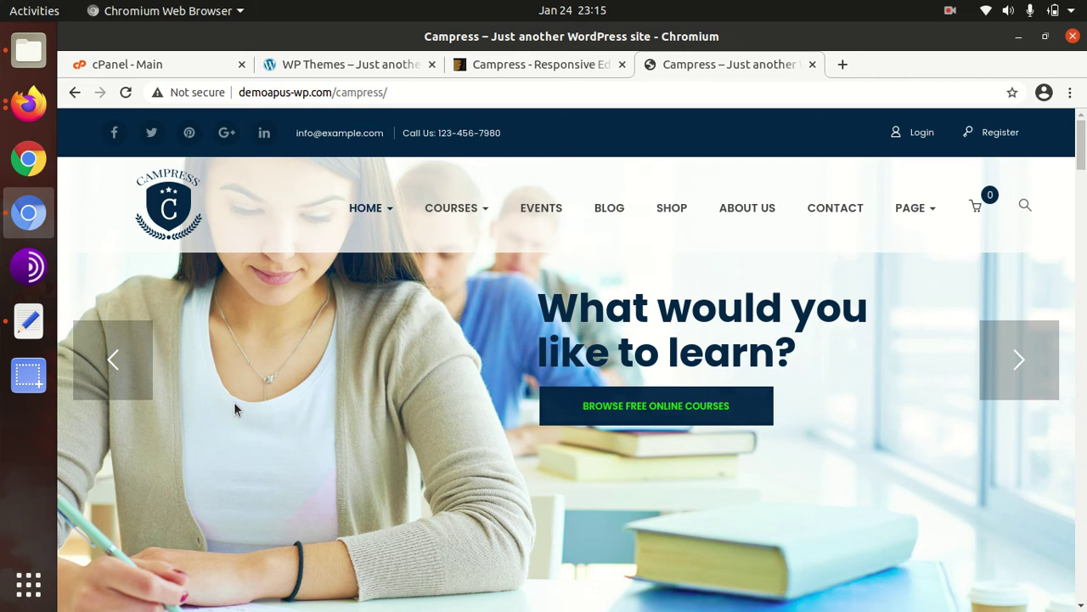
Bring up the Campress ThemeForest item page and review its price, sales and rating
{"action": "scroll", "coordinate": [321, 310], "scroll_direction": "down", "scroll_amount": 5}
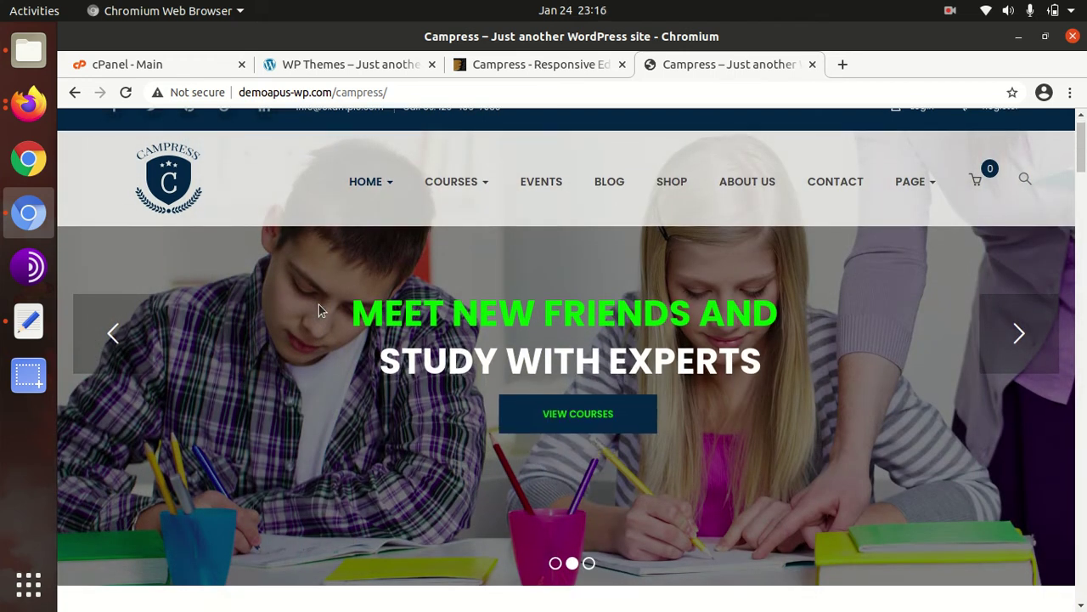
{"action": "scroll", "coordinate": [324, 308], "scroll_direction": "down", "scroll_amount": 2}
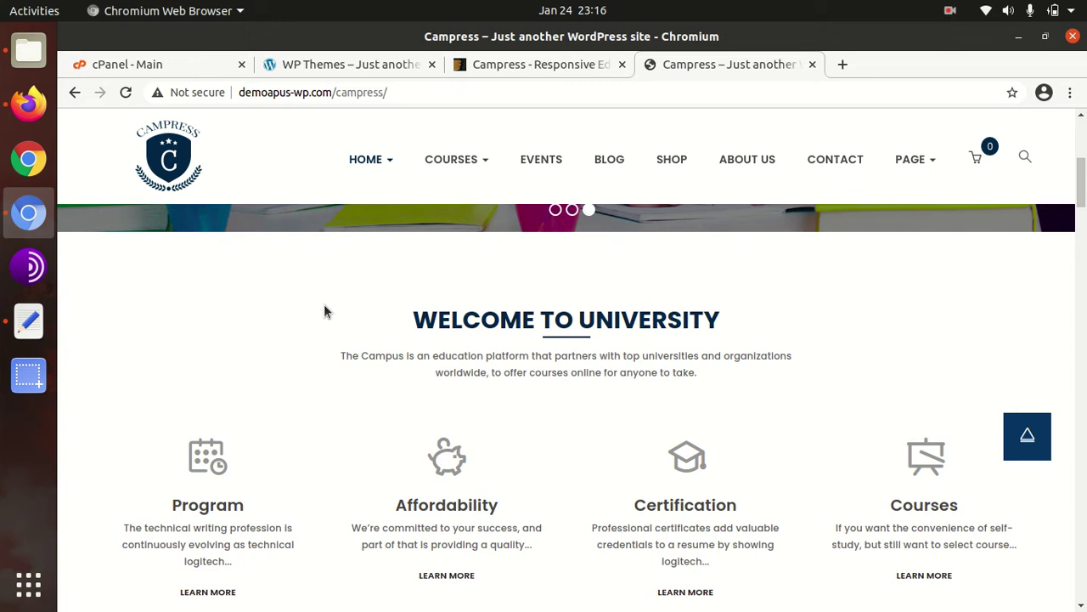
{"action": "scroll", "coordinate": [324, 305], "scroll_direction": "down", "scroll_amount": 3}
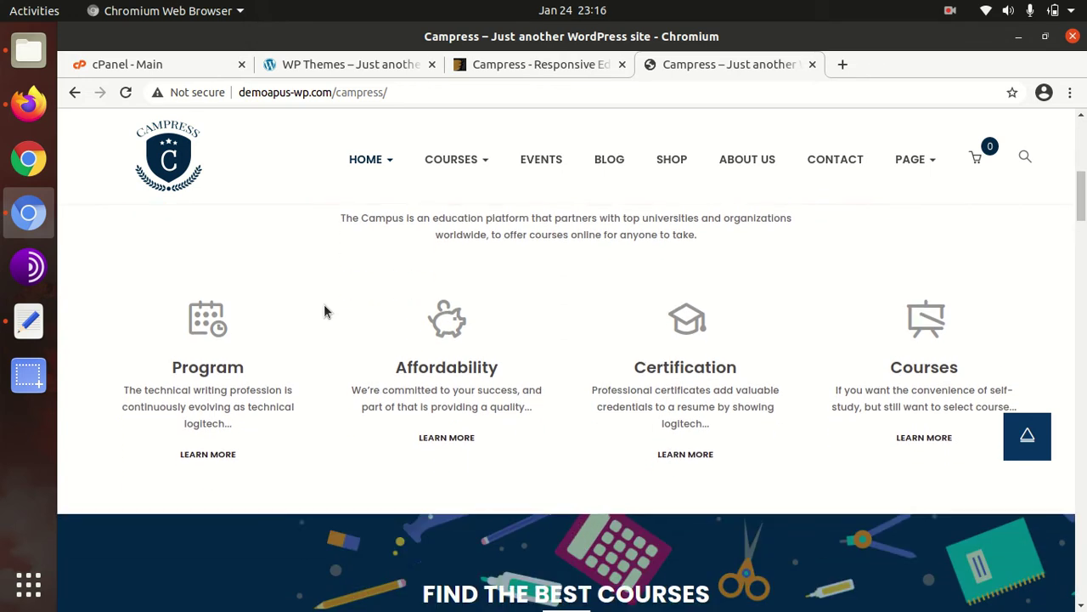
{"action": "scroll", "coordinate": [324, 311], "scroll_direction": "up", "scroll_amount": 5}
{"action": "scroll", "coordinate": [323, 311], "scroll_direction": "up", "scroll_amount": 6}
{"action": "scroll", "coordinate": [324, 311], "scroll_direction": "up", "scroll_amount": 3}
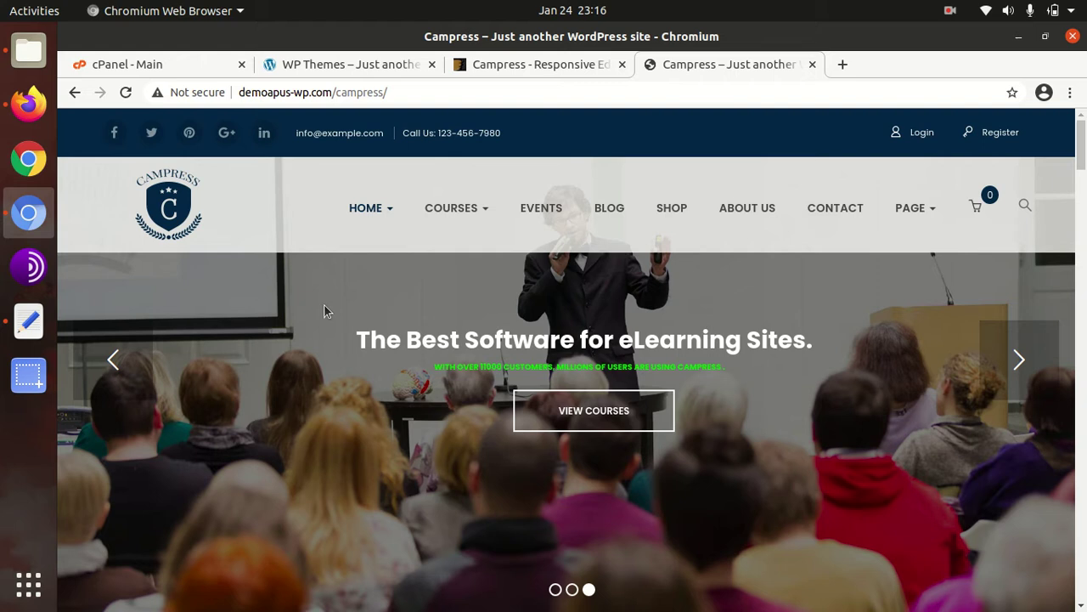
{"action": "left_click", "coordinate": [513, 75]}
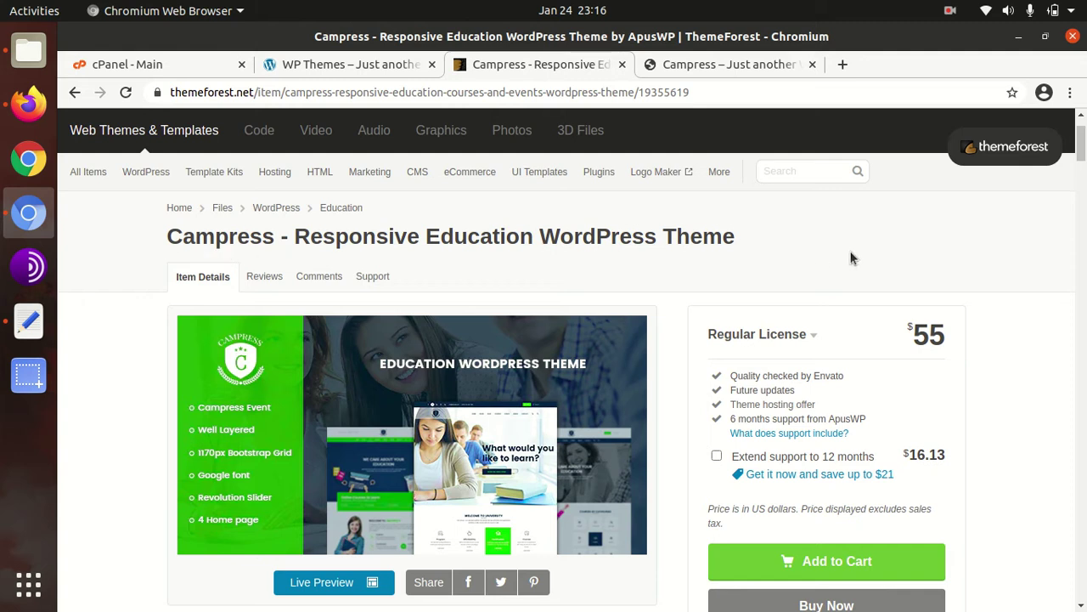
{"action": "scroll", "coordinate": [852, 257], "scroll_direction": "down", "scroll_amount": 2}
{"action": "scroll", "coordinate": [853, 255], "scroll_direction": "down", "scroll_amount": 2}
{"action": "scroll", "coordinate": [854, 258], "scroll_direction": "down", "scroll_amount": 2}
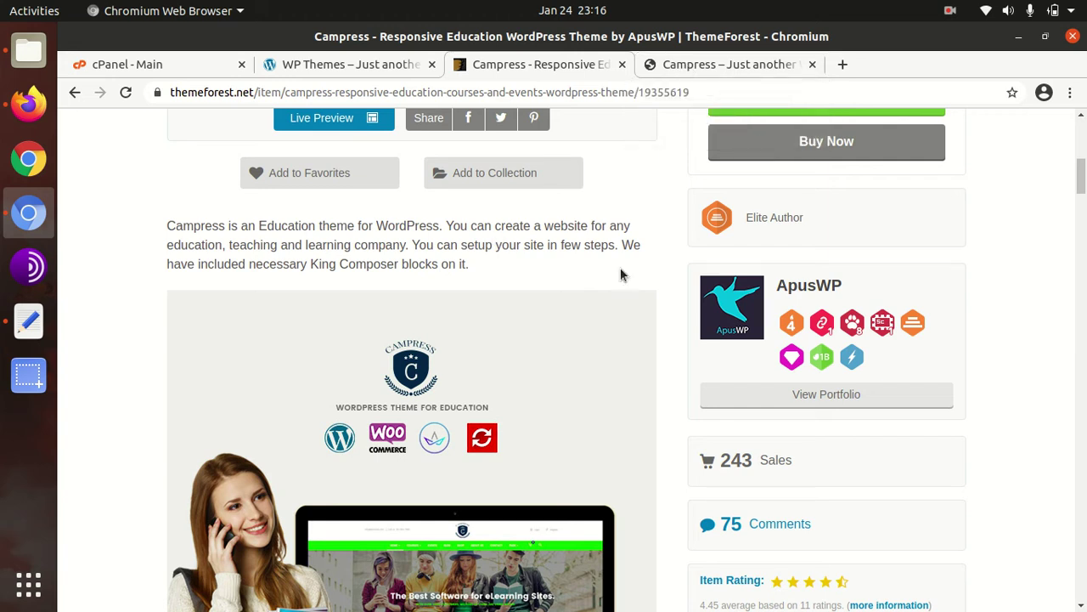
{"action": "scroll", "coordinate": [627, 289], "scroll_direction": "up", "scroll_amount": 3}
{"action": "scroll", "coordinate": [753, 323], "scroll_direction": "down", "scroll_amount": 5}
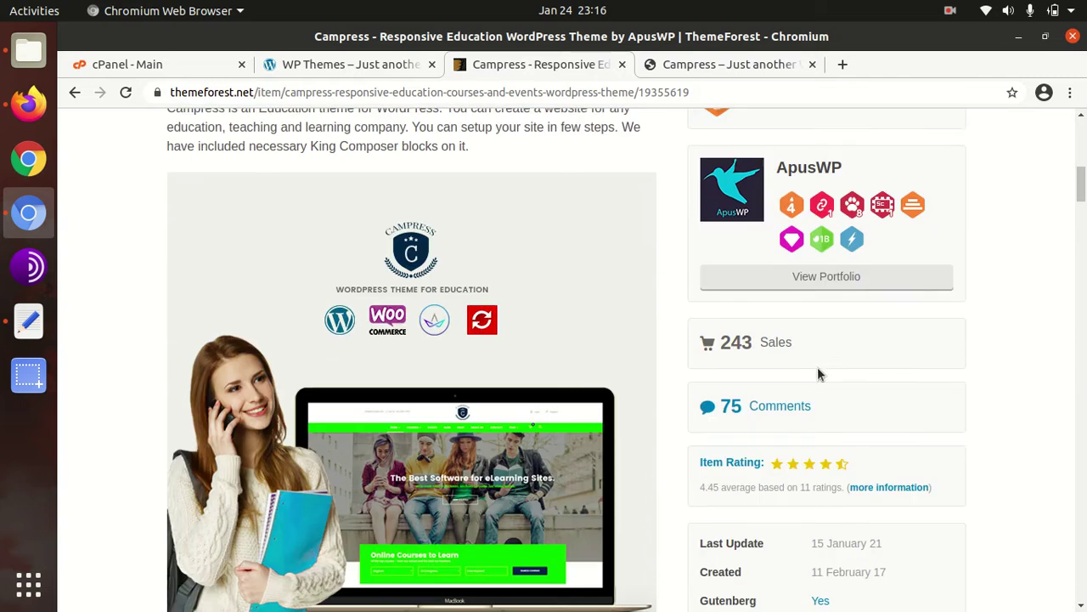
{"action": "scroll", "coordinate": [820, 371], "scroll_direction": "down", "scroll_amount": 2}
Highlight the theme's Created date, Last Update date and Elite Author status
{"action": "left_click_drag", "start_coordinate": [865, 523], "coordinate": [813, 523]}
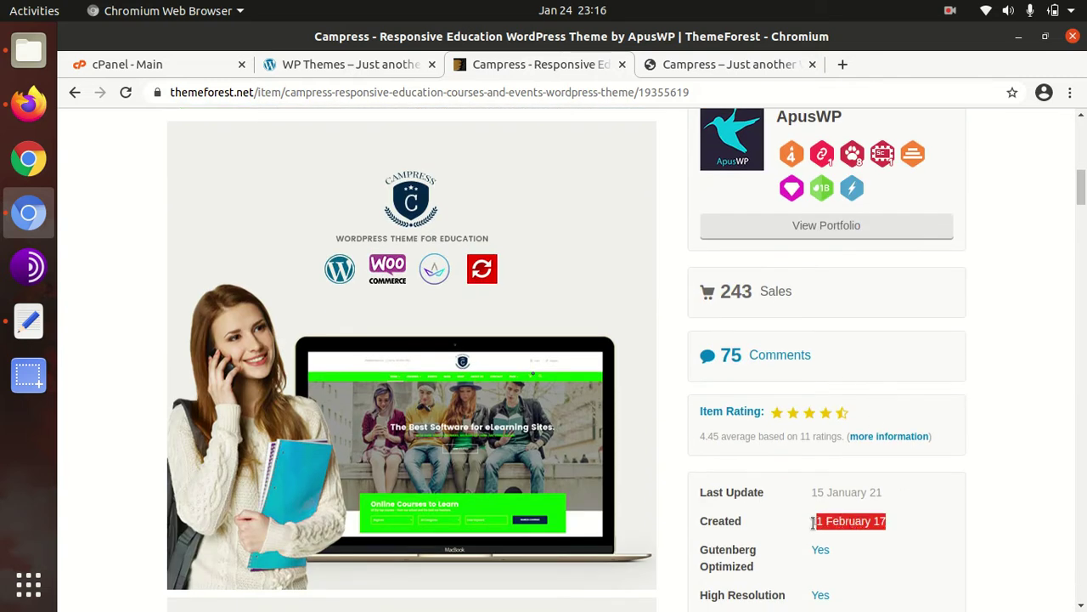
{"action": "left_click_drag", "start_coordinate": [888, 491], "coordinate": [825, 492]}
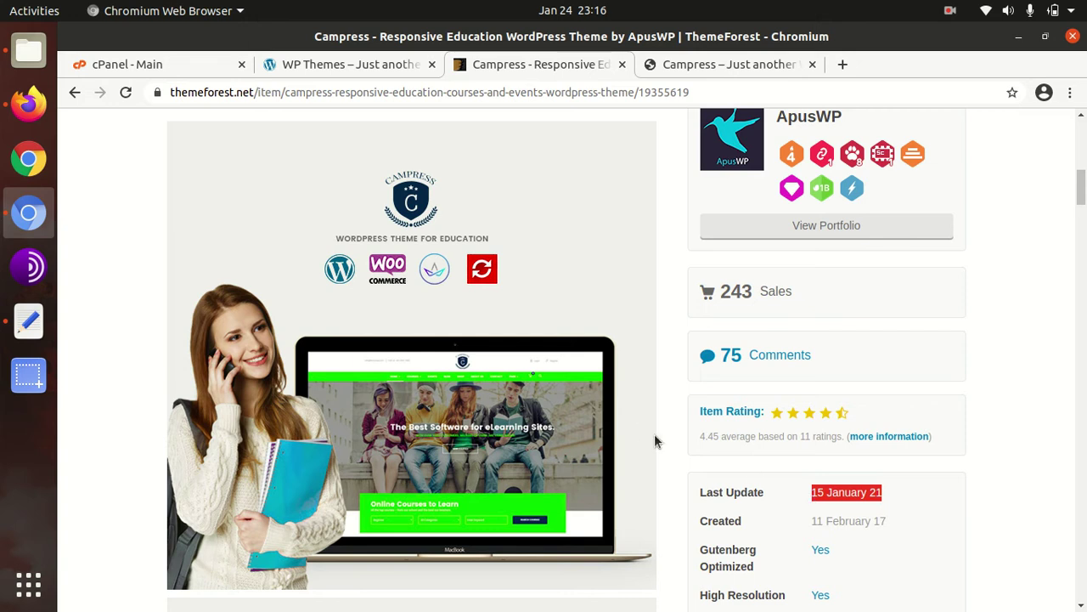
{"action": "scroll", "coordinate": [642, 431], "scroll_direction": "up", "scroll_amount": 5}
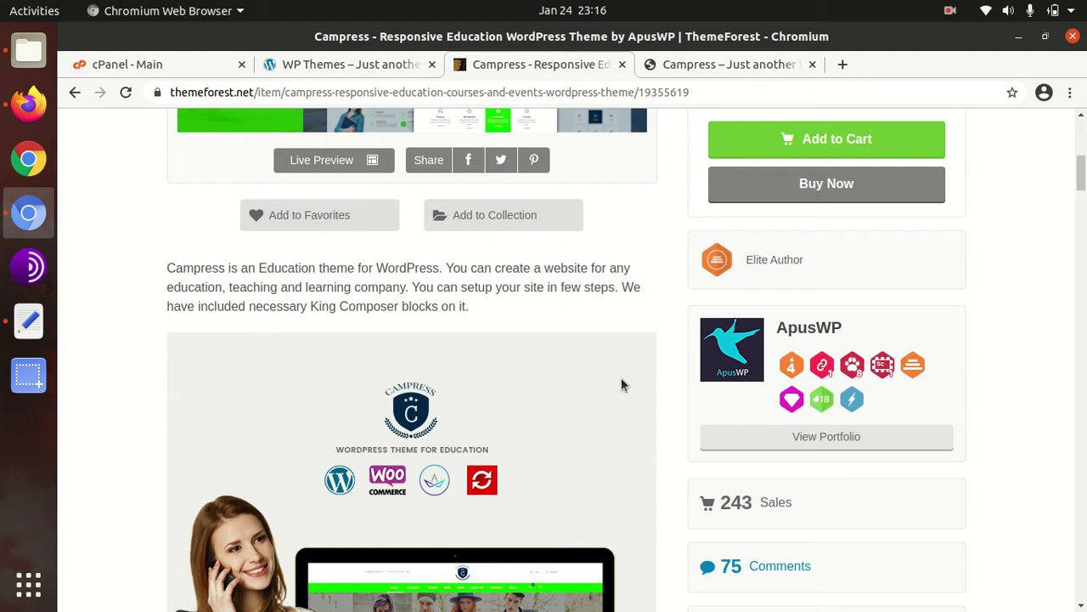
{"action": "scroll", "coordinate": [621, 385], "scroll_direction": "up", "scroll_amount": 4}
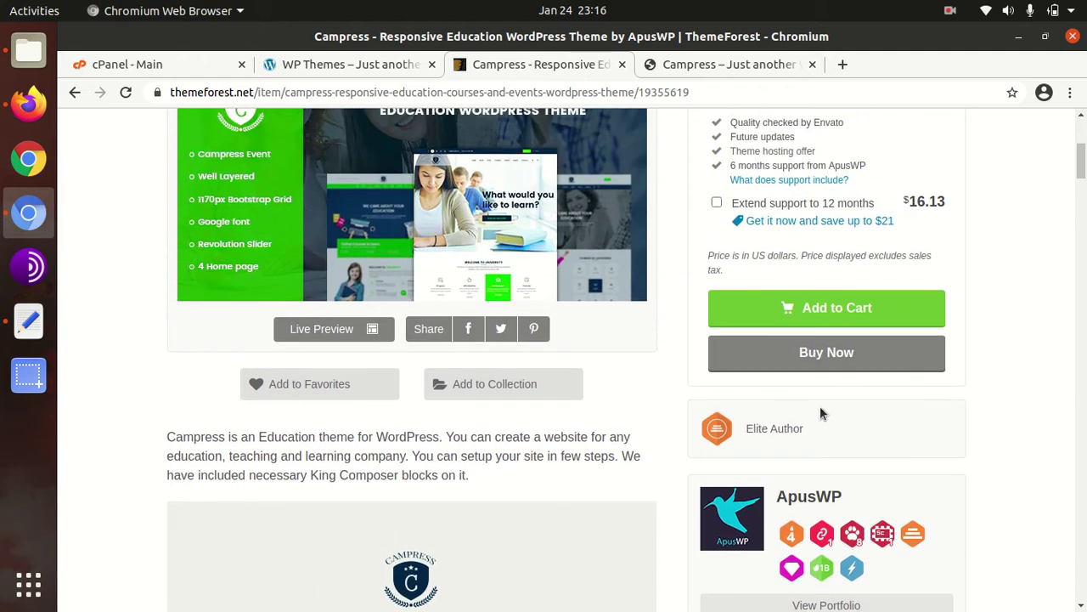
{"action": "left_click_drag", "start_coordinate": [813, 435], "coordinate": [749, 428]}
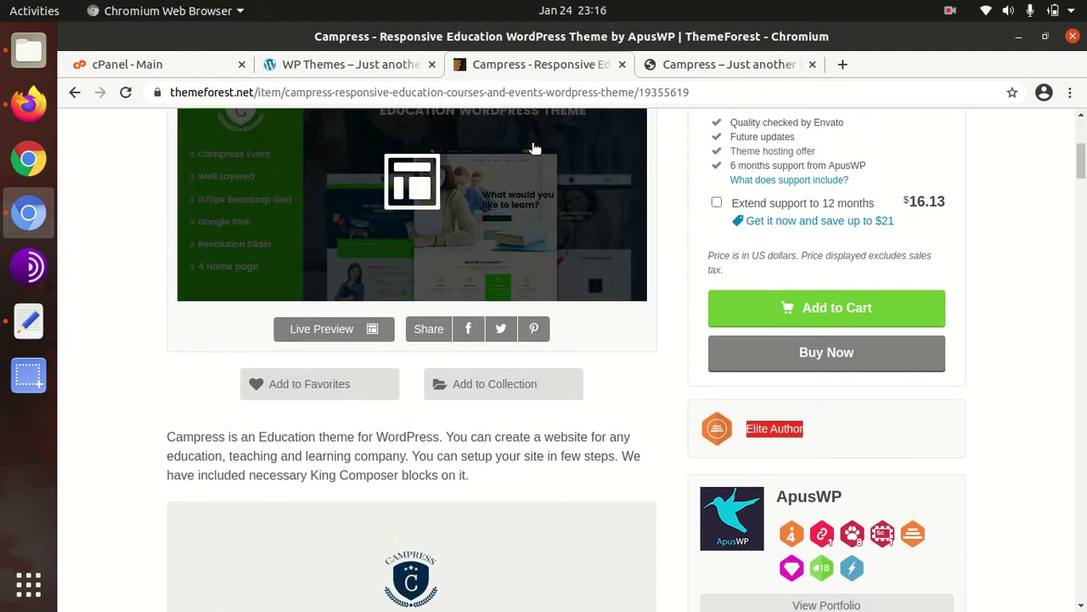
Back on the Campress demo site, reload the home page via the logo and scroll to course search
{"action": "left_click", "coordinate": [727, 64]}
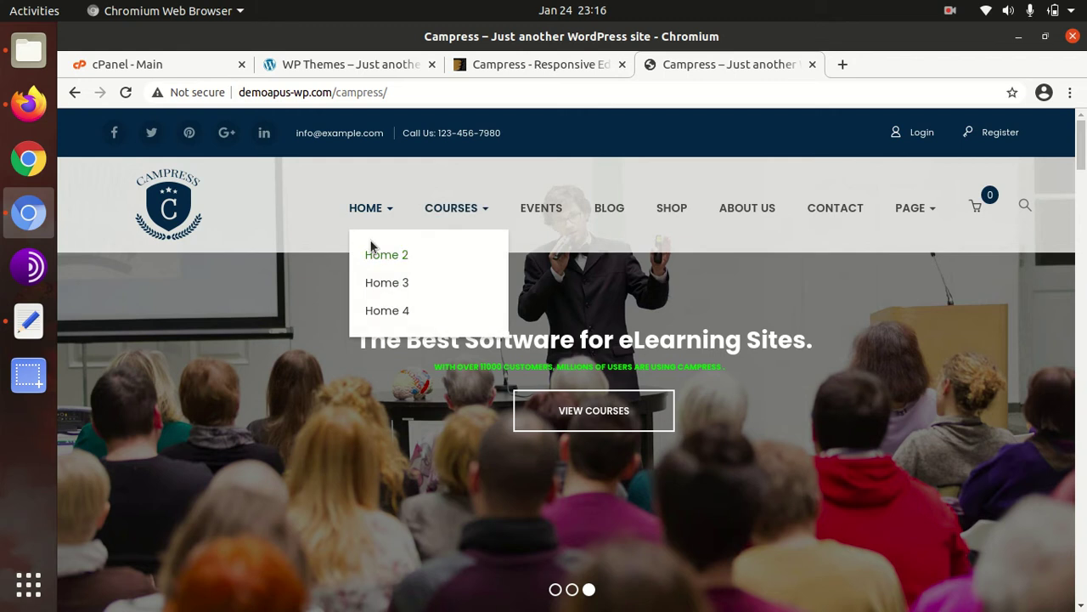
{"action": "scroll", "coordinate": [293, 353], "scroll_direction": "down", "scroll_amount": 1}
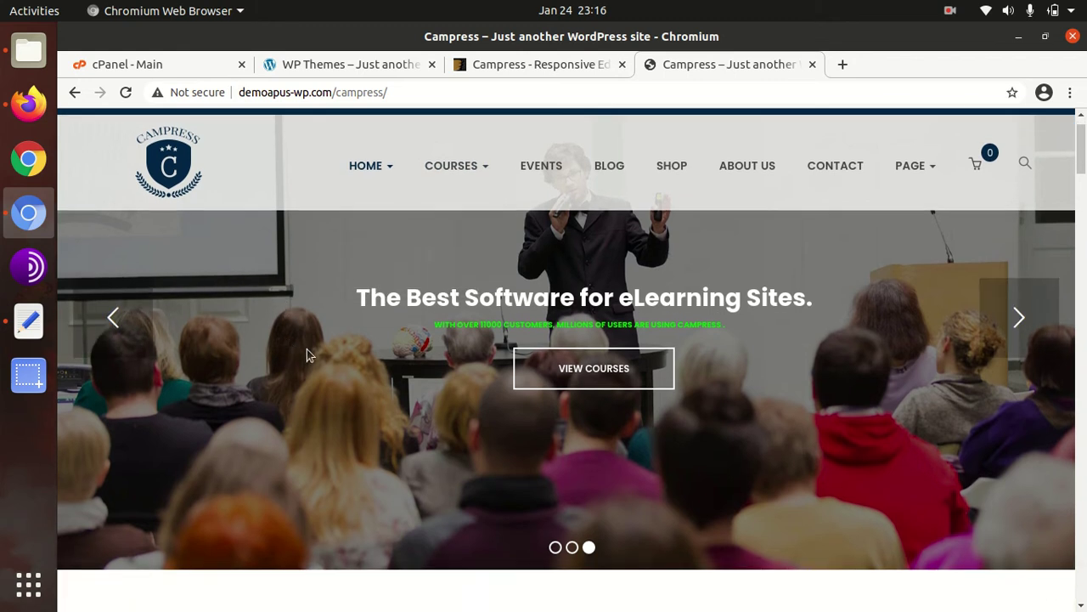
{"action": "scroll", "coordinate": [254, 323], "scroll_direction": "up", "scroll_amount": 1}
{"action": "left_click", "coordinate": [169, 225]}
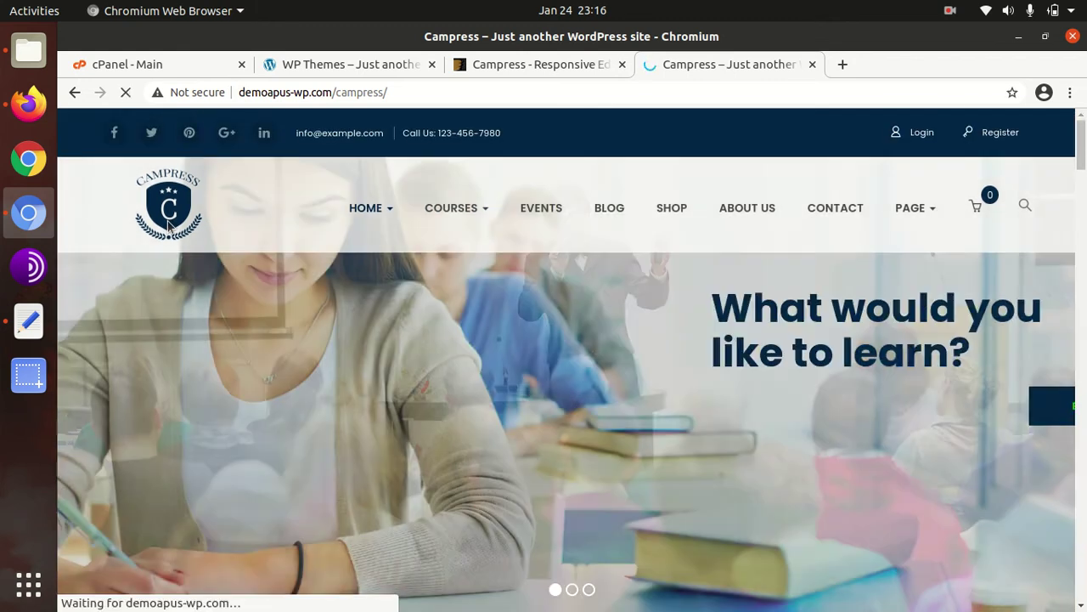
{"action": "scroll", "coordinate": [615, 353], "scroll_direction": "down", "scroll_amount": 3}
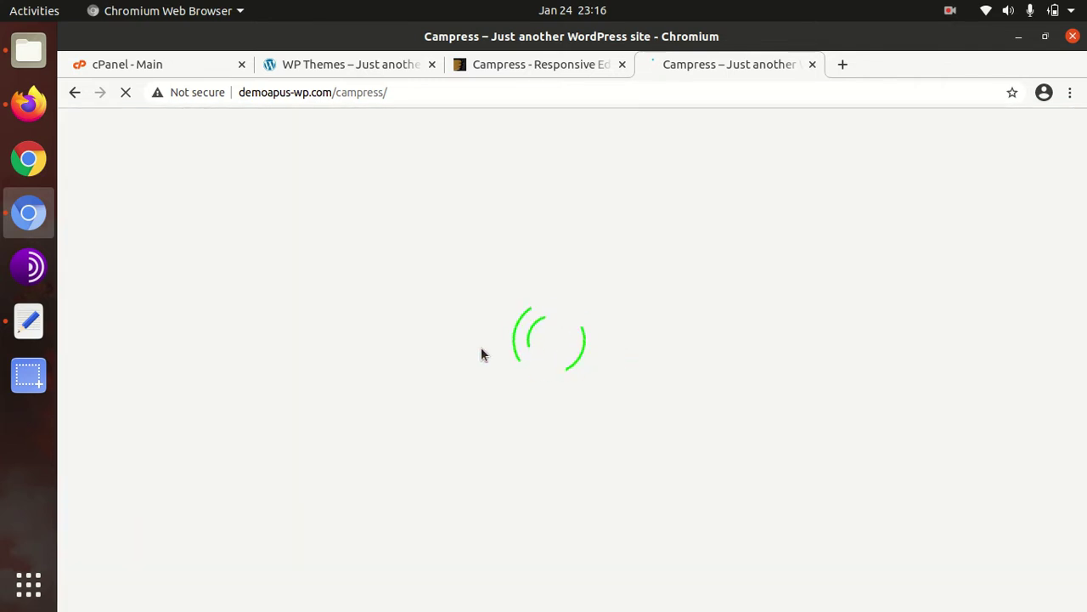
{"action": "scroll", "coordinate": [473, 340], "scroll_direction": "down", "scroll_amount": 3}
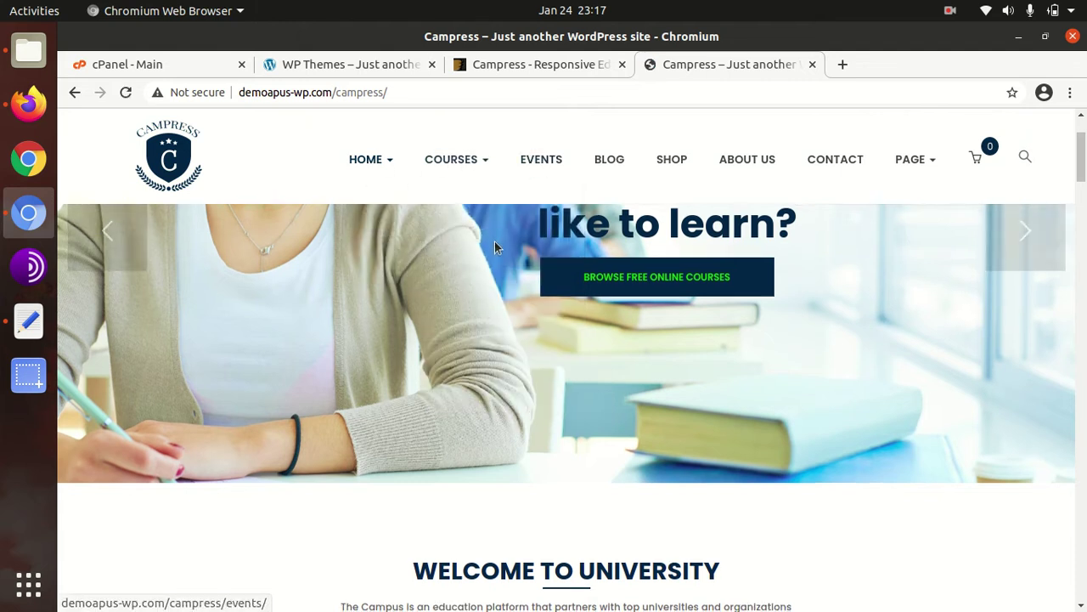
{"action": "scroll", "coordinate": [424, 297], "scroll_direction": "down", "scroll_amount": 4}
{"action": "scroll", "coordinate": [362, 366], "scroll_direction": "down", "scroll_amount": 3}
{"action": "scroll", "coordinate": [357, 404], "scroll_direction": "down", "scroll_amount": 3}
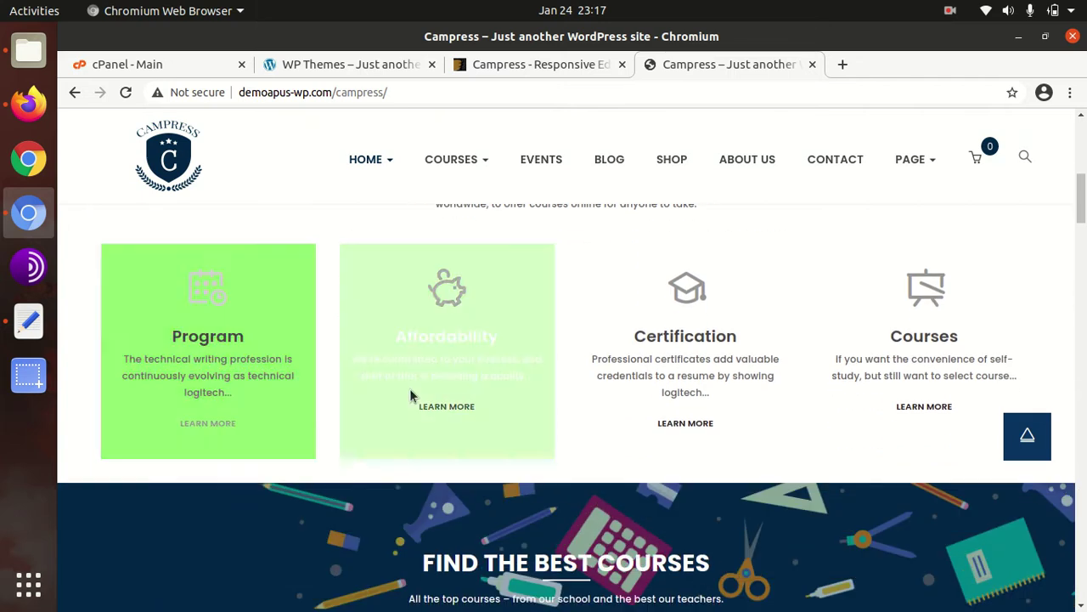
{"action": "scroll", "coordinate": [934, 378], "scroll_direction": "down", "scroll_amount": 4}
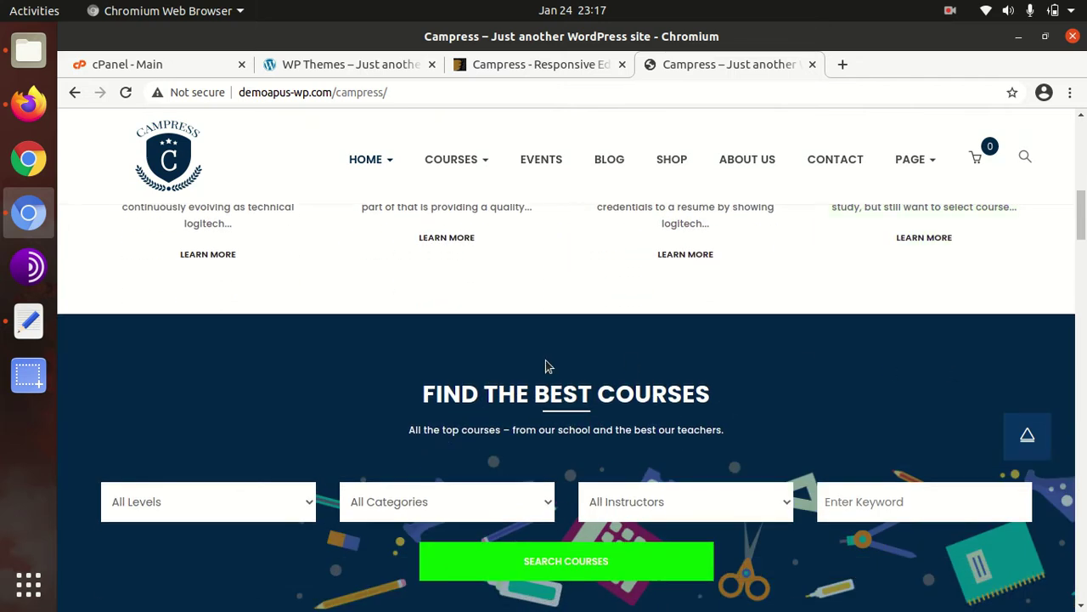
{"action": "scroll", "coordinate": [384, 373], "scroll_direction": "down", "scroll_amount": 3}
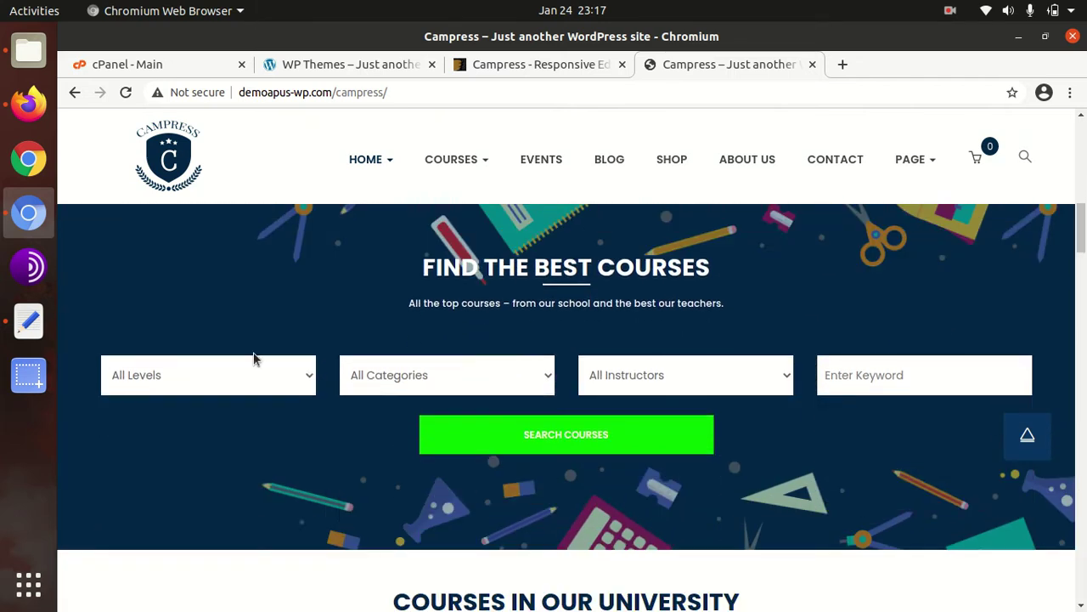
Search courses filtered to Beginner level, Backend category and a single instructor
{"action": "left_click", "coordinate": [448, 381]}
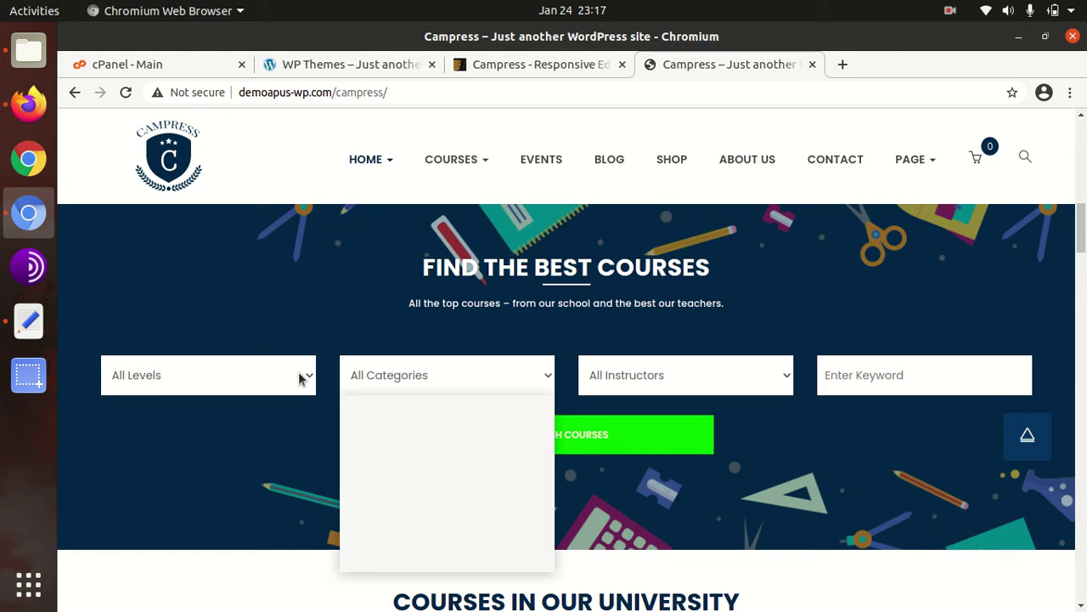
{"action": "key", "text": "Escape"}
{"action": "left_click", "coordinate": [304, 382]}
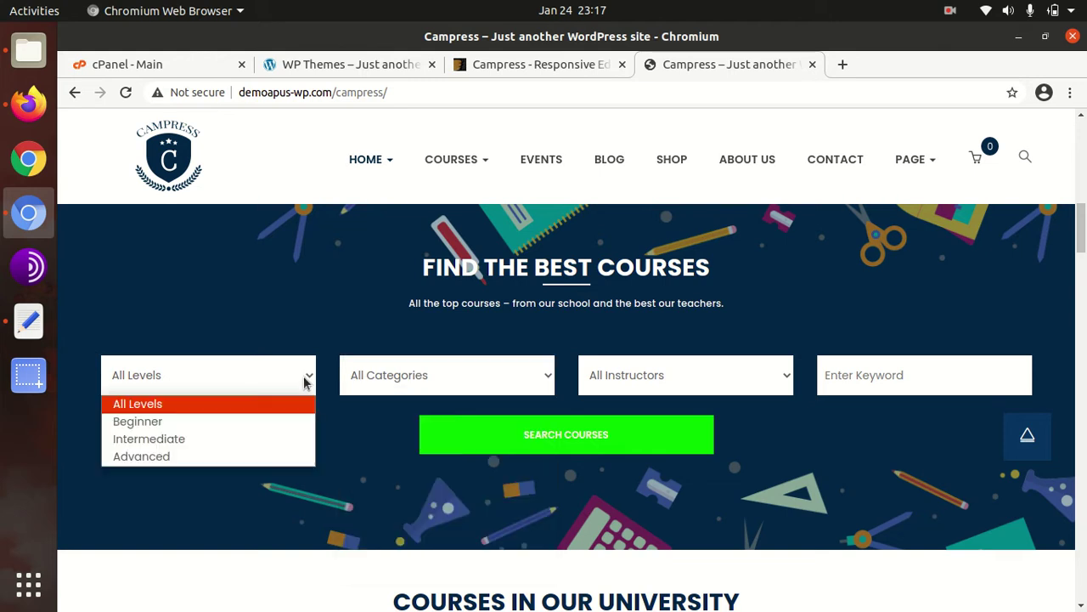
{"action": "left_click", "coordinate": [238, 421]}
{"action": "left_click", "coordinate": [476, 387]}
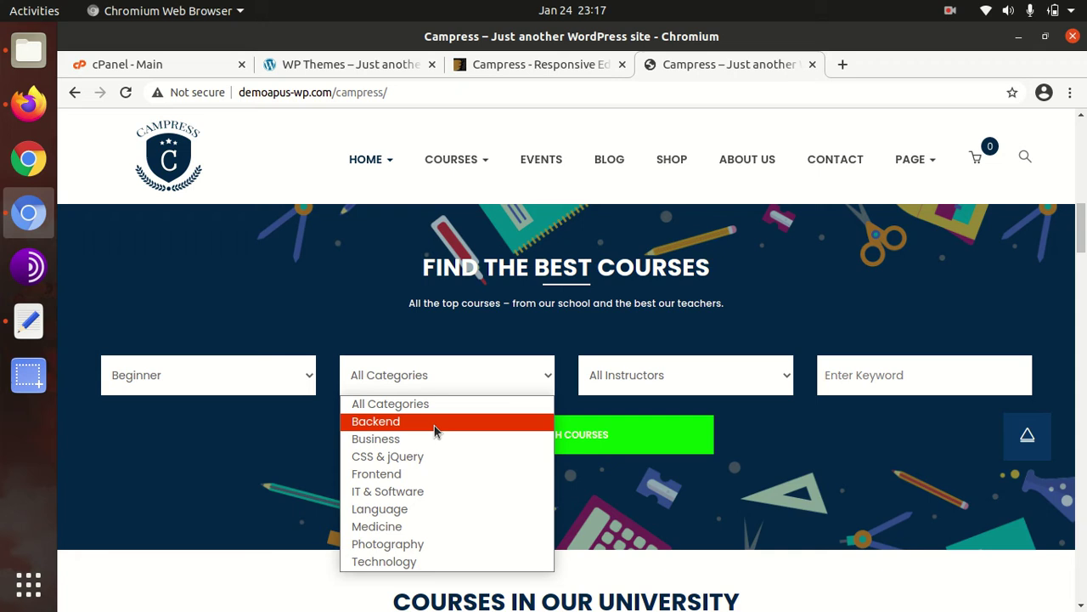
{"action": "left_click", "coordinate": [433, 421]}
{"action": "left_click", "coordinate": [697, 389]}
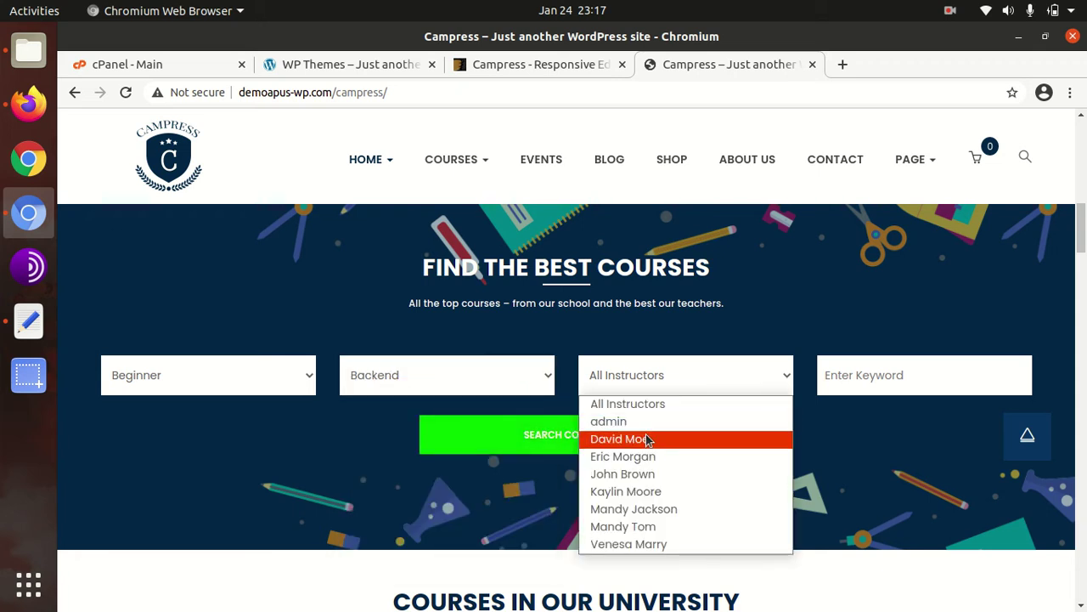
{"action": "left_click", "coordinate": [649, 440]}
{"action": "left_click", "coordinate": [592, 439]}
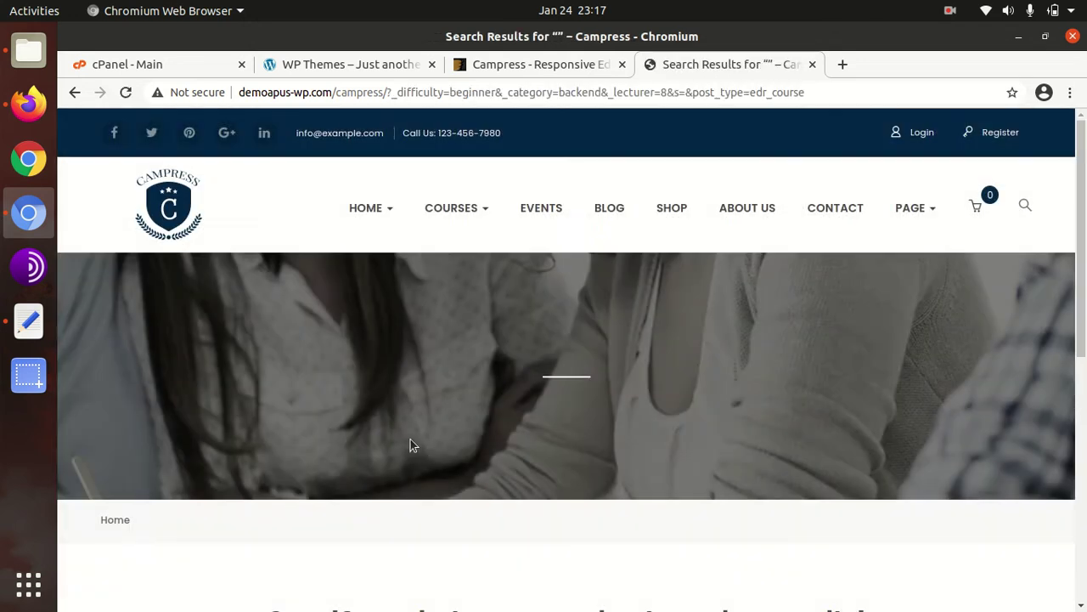
Check the empty search results and return to the home page via the logo
{"action": "scroll", "coordinate": [417, 444], "scroll_direction": "down", "scroll_amount": 3}
{"action": "scroll", "coordinate": [417, 444], "scroll_direction": "down", "scroll_amount": 3}
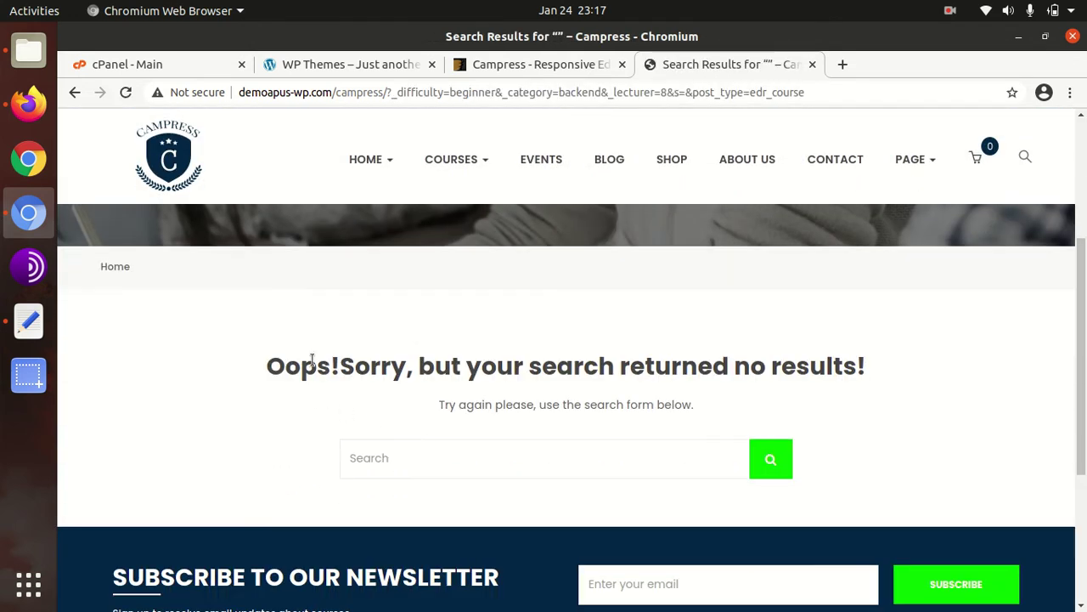
{"action": "scroll", "coordinate": [238, 340], "scroll_direction": "up", "scroll_amount": 5}
{"action": "left_click", "coordinate": [172, 190]}
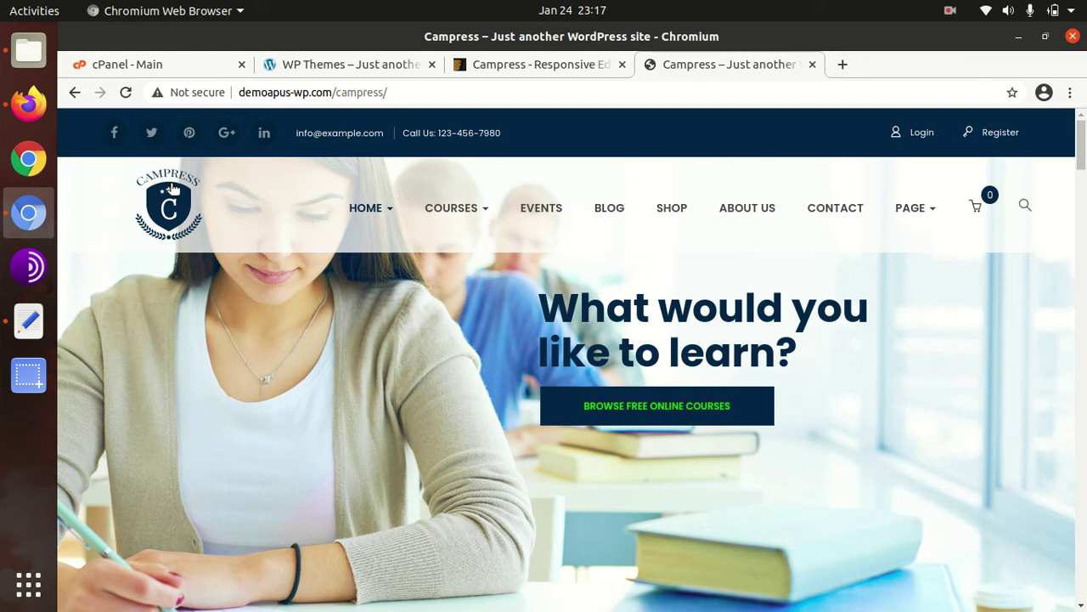
Open the Courses List page and browse its categories, prices and reviews
{"action": "scroll", "coordinate": [524, 384], "scroll_direction": "down", "scroll_amount": 5}
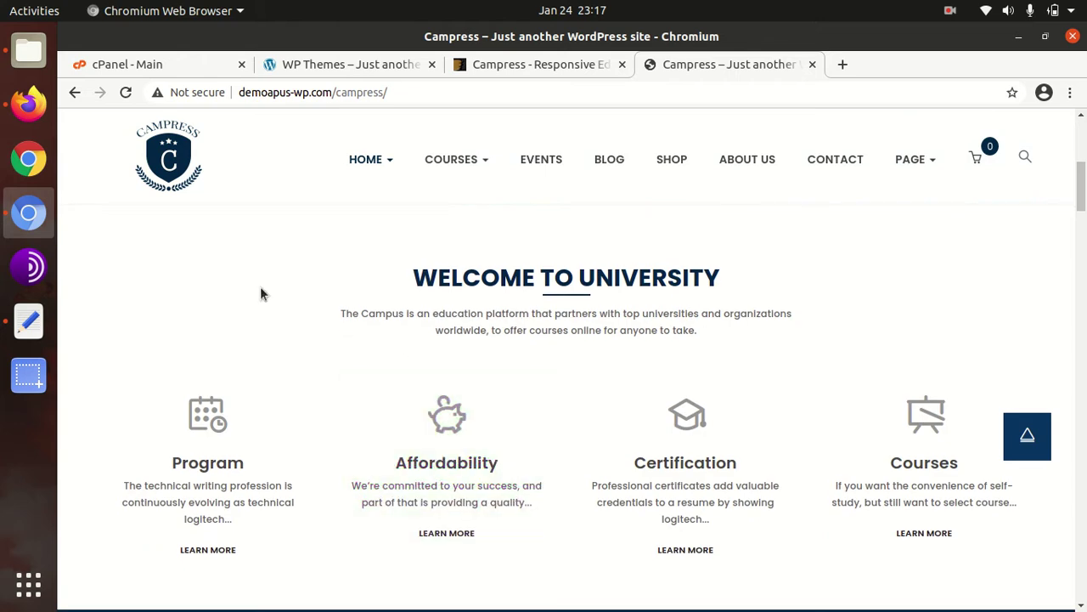
{"action": "scroll", "coordinate": [308, 316], "scroll_direction": "down", "scroll_amount": 4}
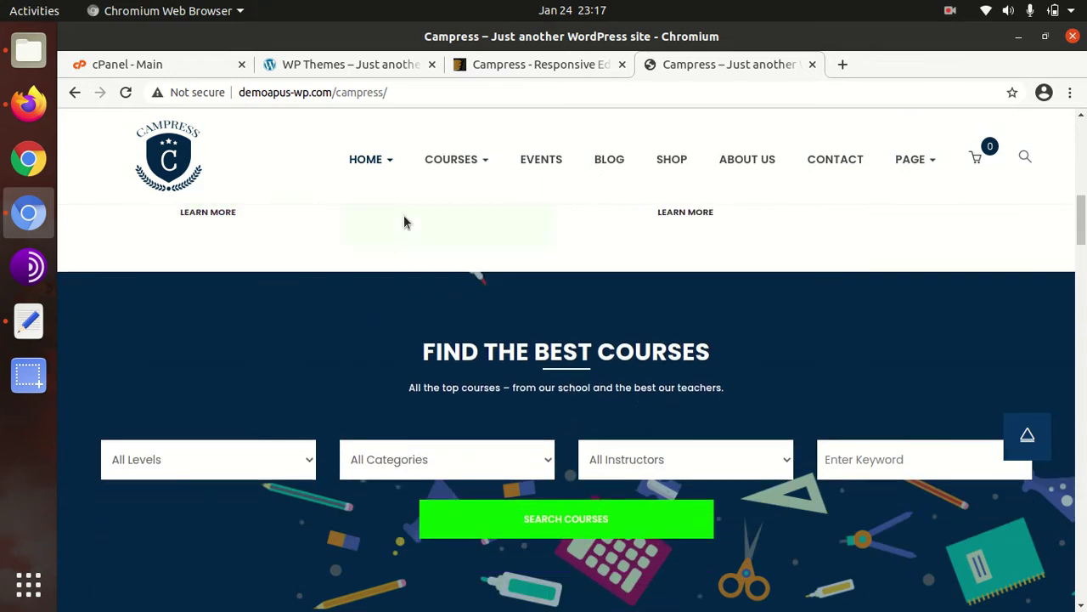
{"action": "scroll", "coordinate": [552, 306], "scroll_direction": "up", "scroll_amount": 1}
{"action": "scroll", "coordinate": [646, 297], "scroll_direction": "down", "scroll_amount": 2}
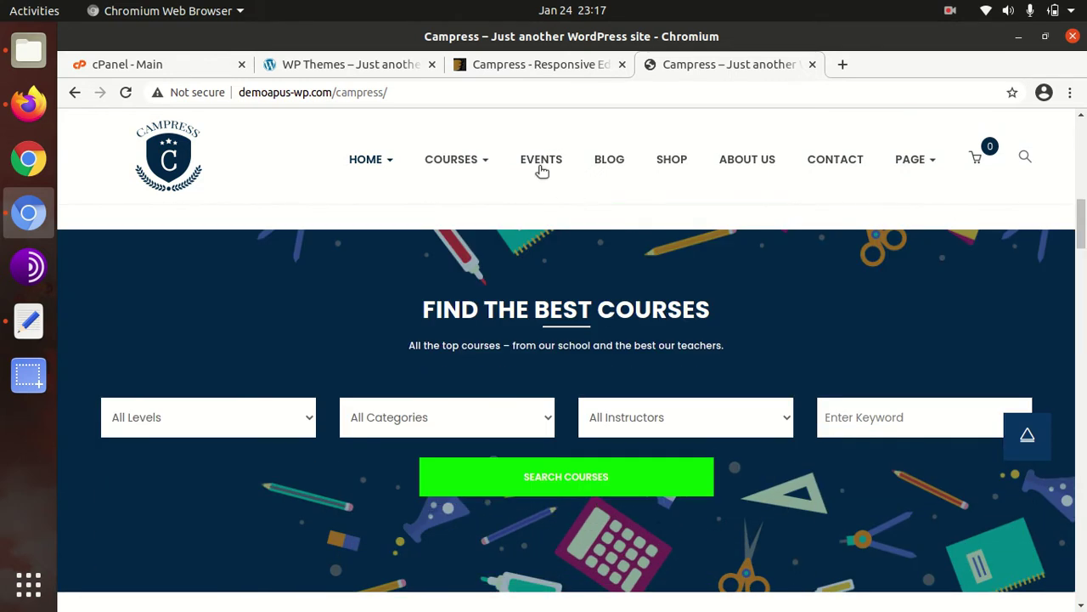
{"action": "mouse_move", "coordinate": [456, 159]}
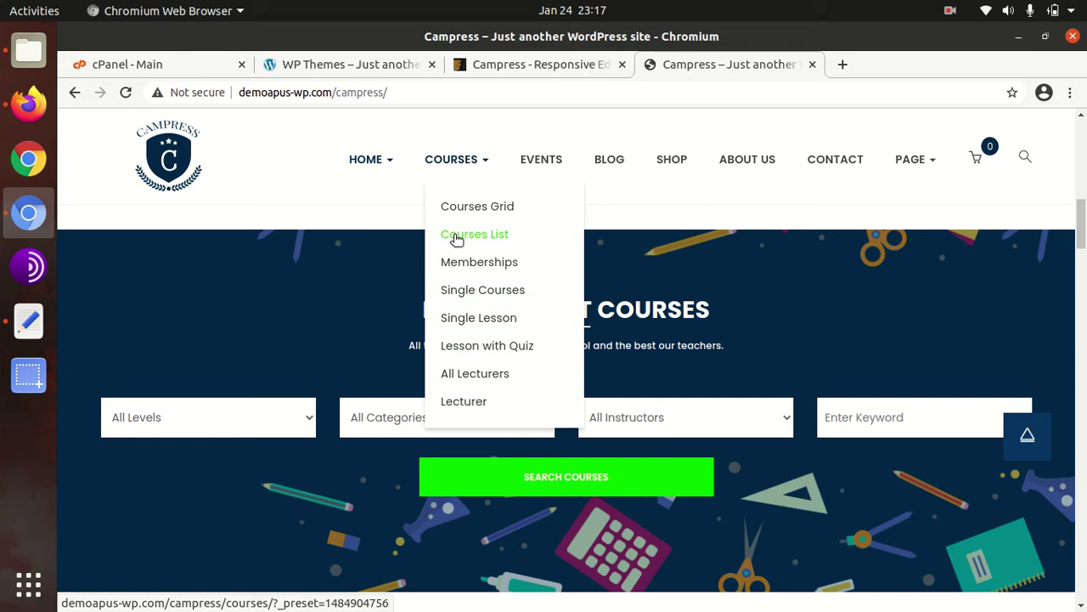
{"action": "left_click", "coordinate": [457, 238]}
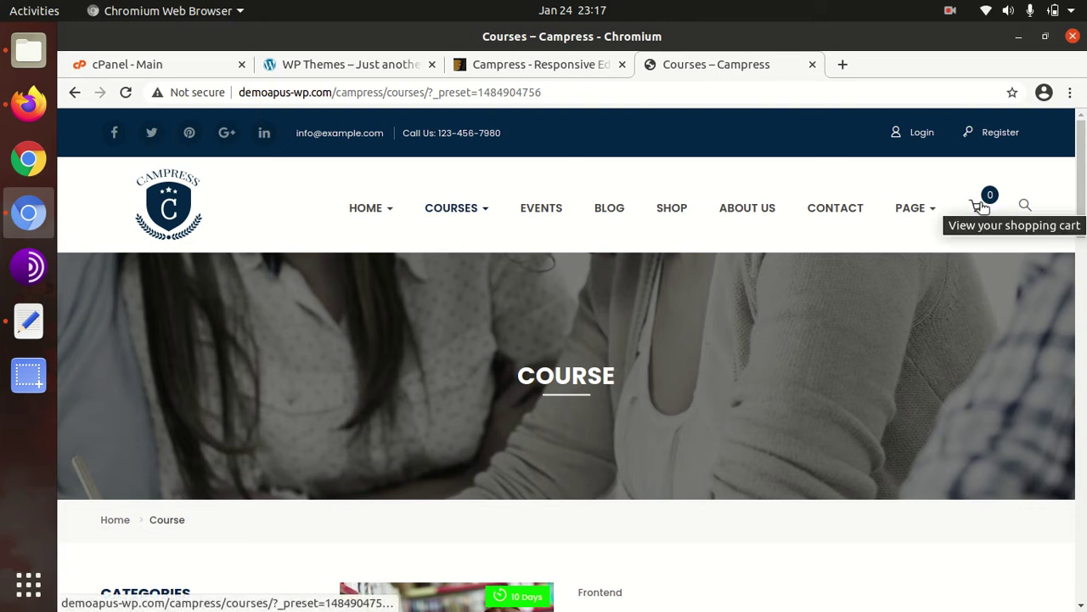
{"action": "scroll", "coordinate": [982, 208], "scroll_direction": "down", "scroll_amount": 2}
{"action": "scroll", "coordinate": [981, 208], "scroll_direction": "down", "scroll_amount": 1}
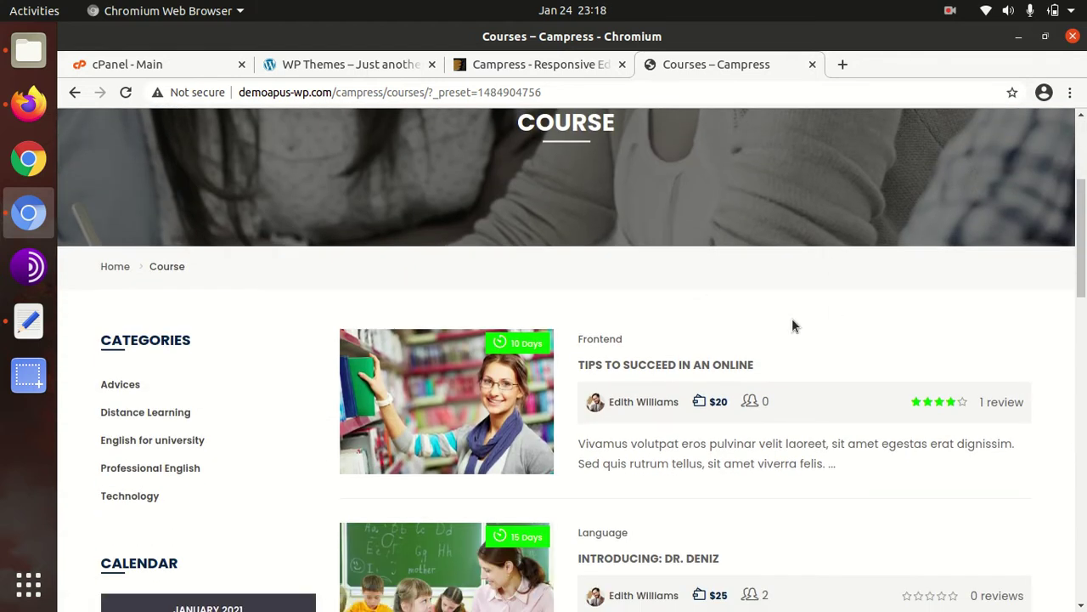
Open the 'Tips to Succeed in an Online' course page and scroll through it
{"action": "left_click", "coordinate": [637, 367]}
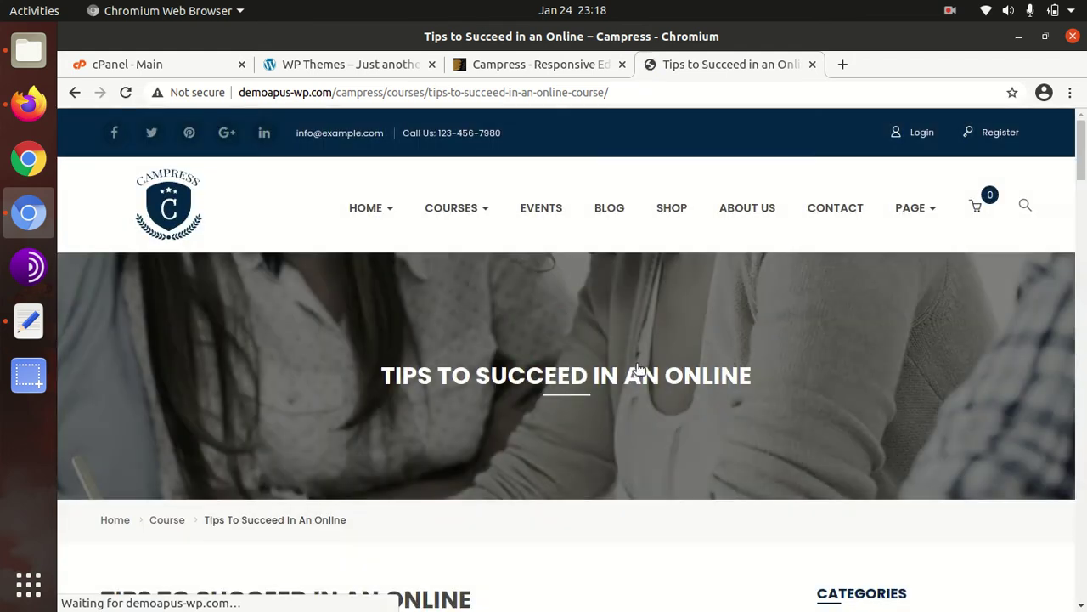
{"action": "scroll", "coordinate": [635, 367], "scroll_direction": "down", "scroll_amount": 3}
{"action": "scroll", "coordinate": [636, 367], "scroll_direction": "down", "scroll_amount": 2}
{"action": "scroll", "coordinate": [635, 367], "scroll_direction": "down", "scroll_amount": 1}
{"action": "scroll", "coordinate": [635, 364], "scroll_direction": "down", "scroll_amount": 4}
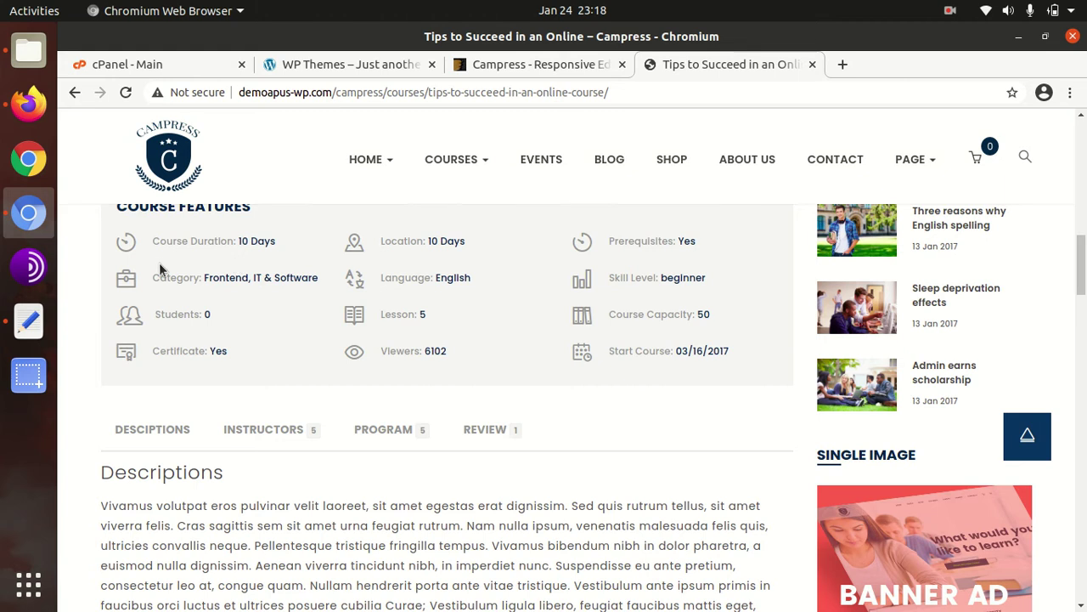
View the course's Instructors, Program and Review sections, then go to the Home 3 page
{"action": "left_click", "coordinate": [242, 430]}
{"action": "scroll", "coordinate": [331, 433], "scroll_direction": "down", "scroll_amount": 2}
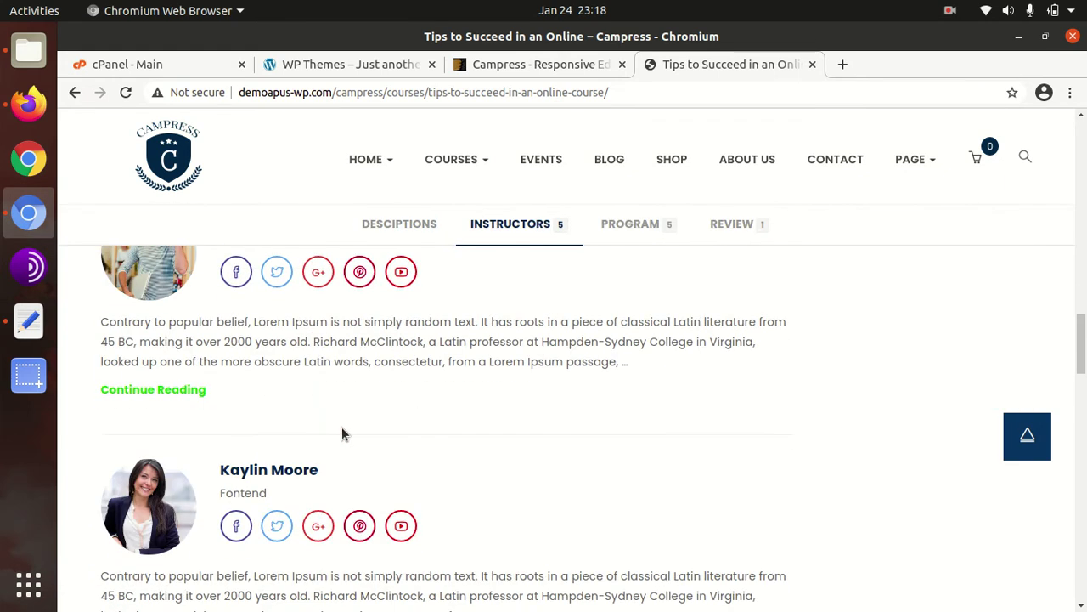
{"action": "scroll", "coordinate": [342, 435], "scroll_direction": "down", "scroll_amount": 1}
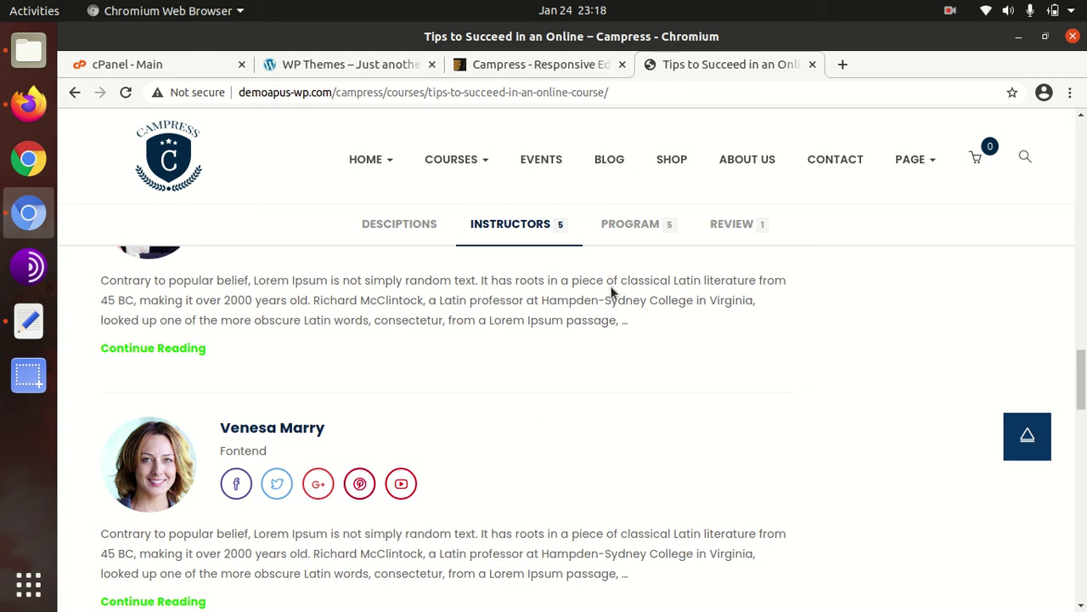
{"action": "left_click", "coordinate": [638, 233]}
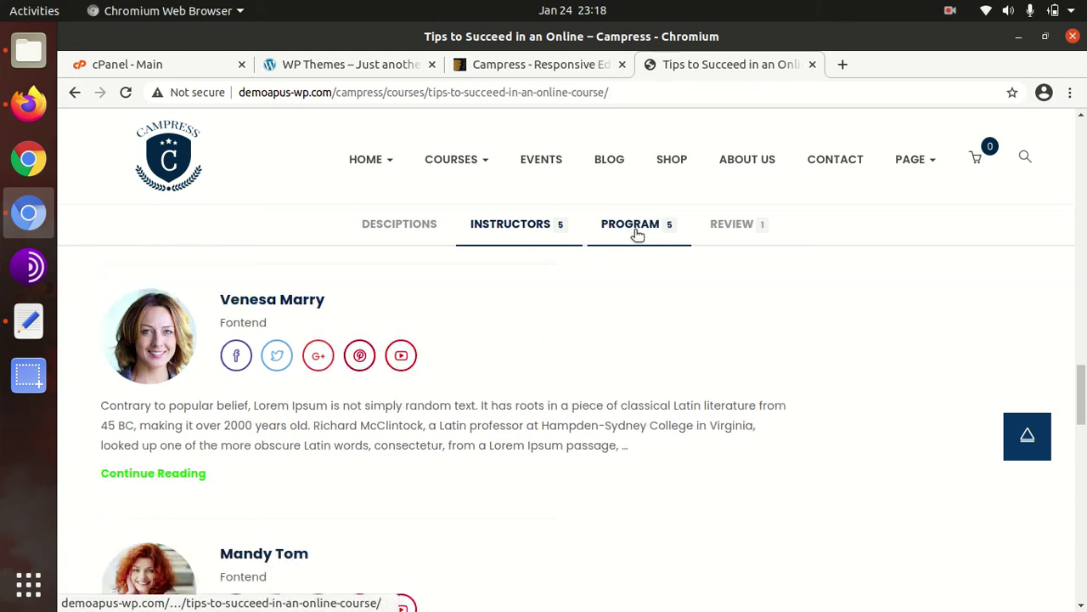
{"action": "left_click", "coordinate": [722, 228]}
{"action": "mouse_move", "coordinate": [370, 160]}
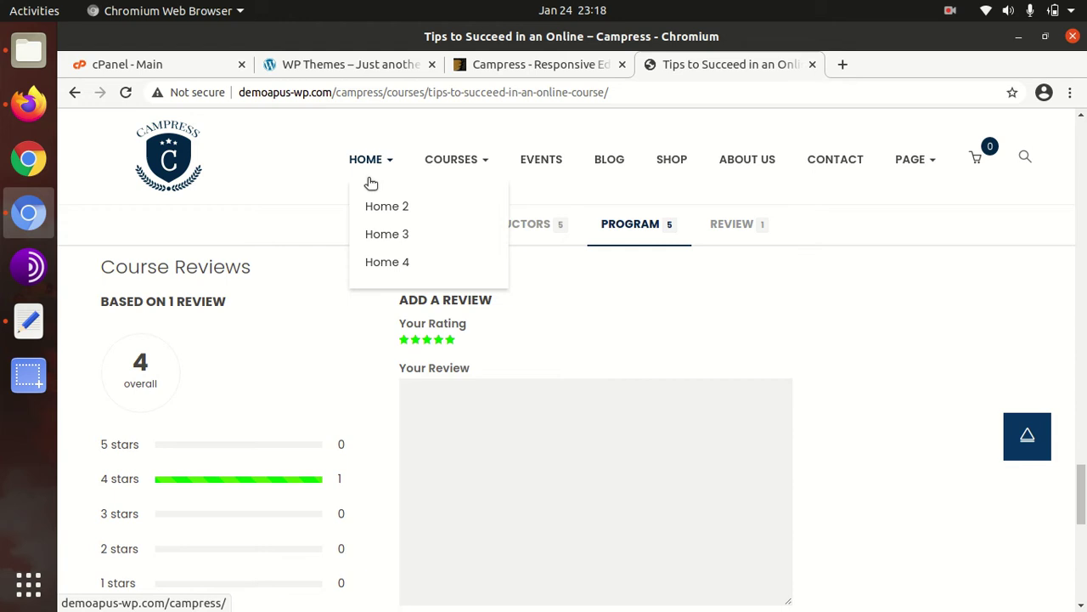
{"action": "left_click", "coordinate": [379, 237]}
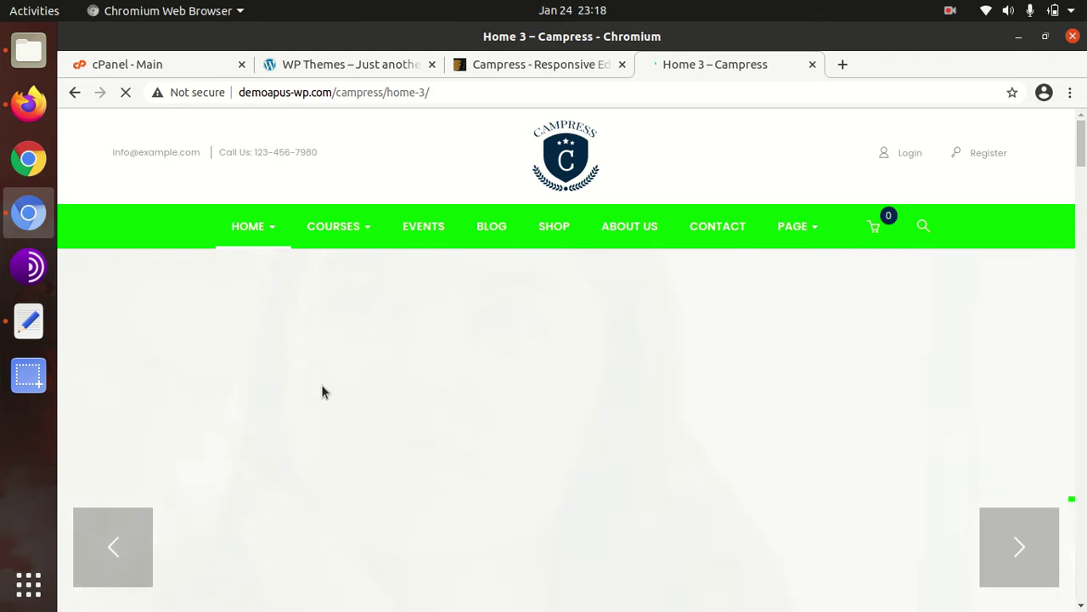
Scroll Home 3 down to the Our Teachers grid and back up to the course cards
{"action": "scroll", "coordinate": [321, 391], "scroll_direction": "down", "scroll_amount": 2}
{"action": "scroll", "coordinate": [321, 391], "scroll_direction": "down", "scroll_amount": 3}
{"action": "scroll", "coordinate": [322, 390], "scroll_direction": "down", "scroll_amount": 2}
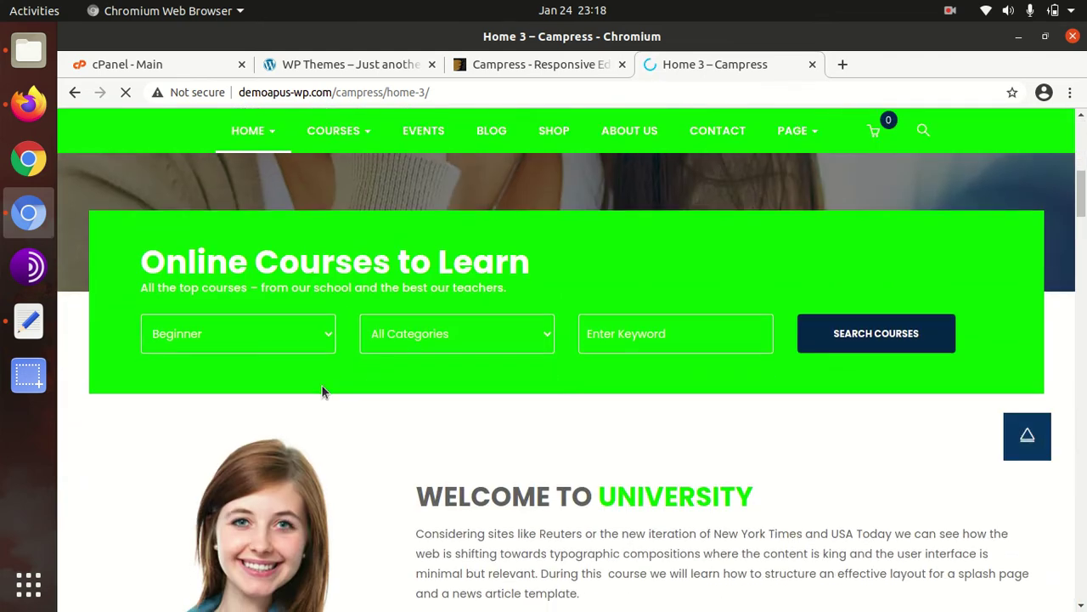
{"action": "scroll", "coordinate": [321, 391], "scroll_direction": "down", "scroll_amount": 2}
{"action": "scroll", "coordinate": [322, 391], "scroll_direction": "down", "scroll_amount": 2}
{"action": "scroll", "coordinate": [322, 391], "scroll_direction": "down", "scroll_amount": 2}
{"action": "scroll", "coordinate": [322, 391], "scroll_direction": "down", "scroll_amount": 4}
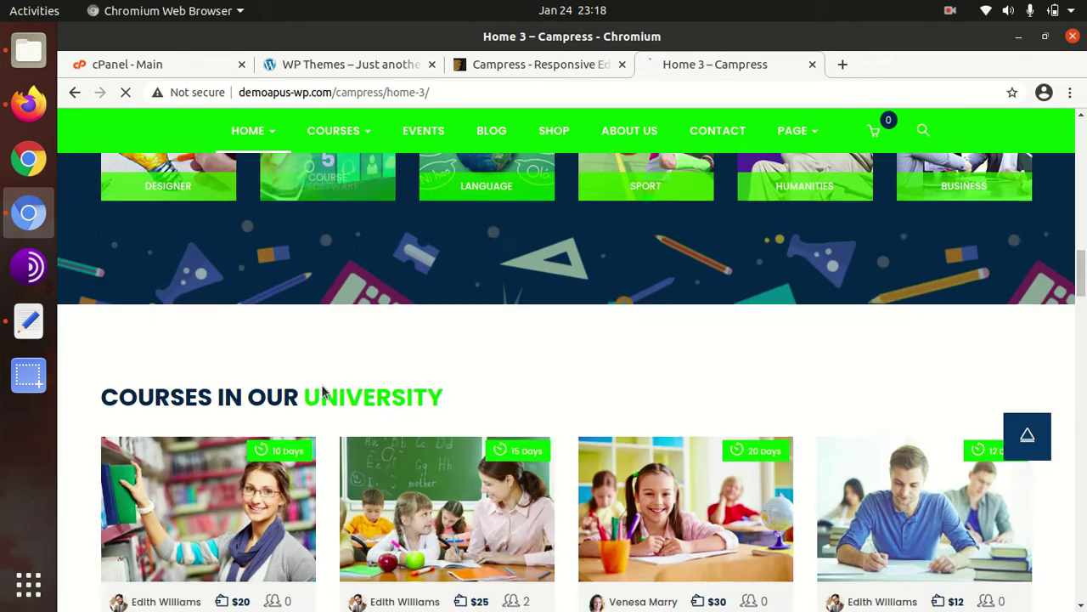
{"action": "scroll", "coordinate": [323, 390], "scroll_direction": "down", "scroll_amount": 2}
{"action": "scroll", "coordinate": [321, 391], "scroll_direction": "down", "scroll_amount": 2}
{"action": "scroll", "coordinate": [321, 391], "scroll_direction": "down", "scroll_amount": 2}
{"action": "scroll", "coordinate": [321, 391], "scroll_direction": "down", "scroll_amount": 2}
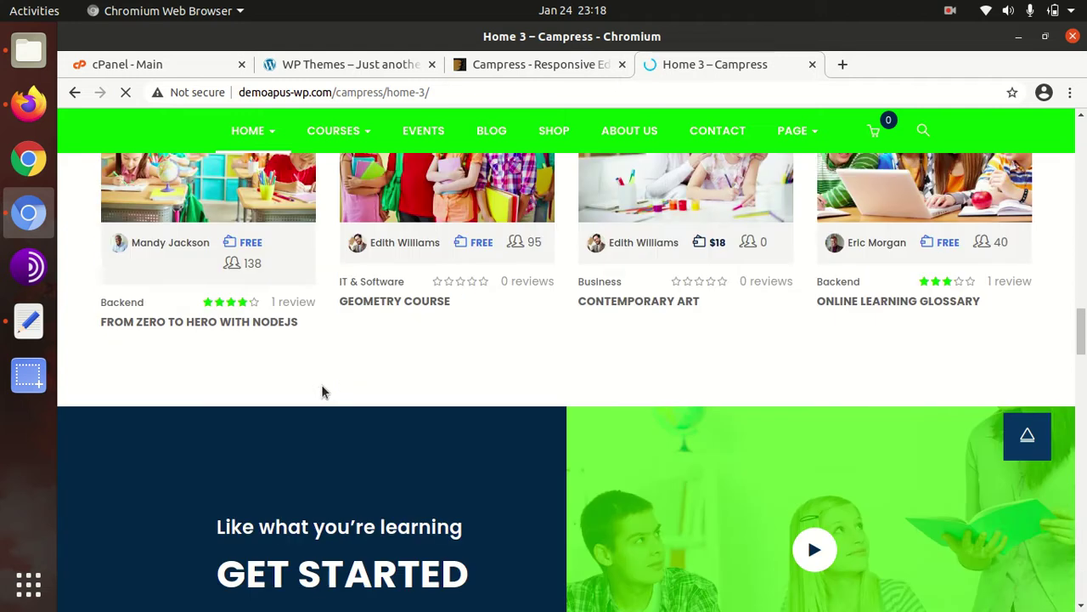
{"action": "scroll", "coordinate": [321, 390], "scroll_direction": "down", "scroll_amount": 2}
{"action": "scroll", "coordinate": [321, 390], "scroll_direction": "down", "scroll_amount": 2}
{"action": "scroll", "coordinate": [322, 388], "scroll_direction": "down", "scroll_amount": 2}
{"action": "scroll", "coordinate": [321, 391], "scroll_direction": "down", "scroll_amount": 2}
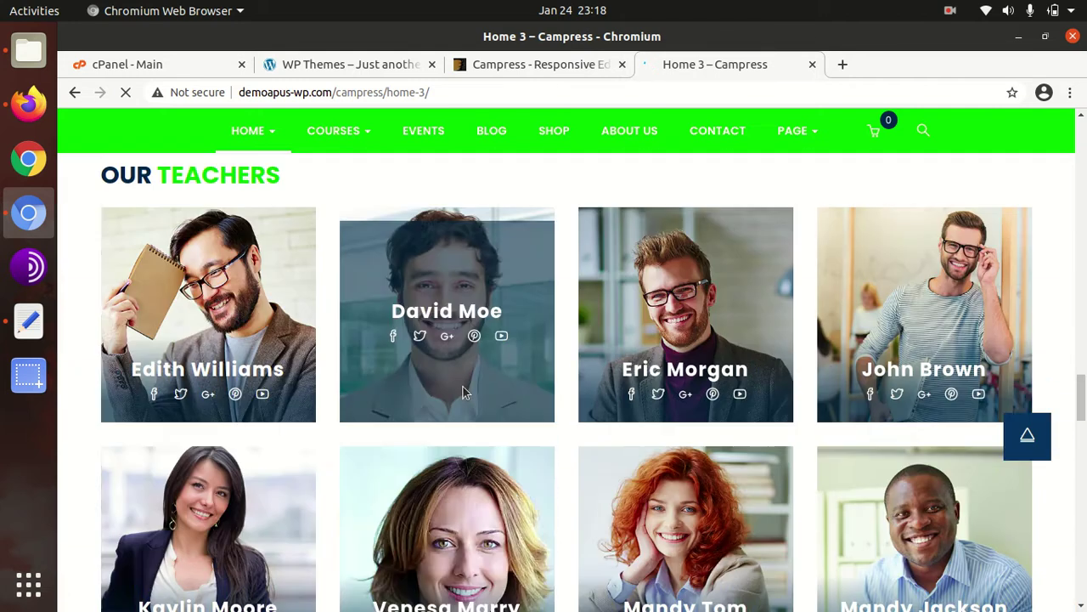
{"action": "scroll", "coordinate": [393, 399], "scroll_direction": "down", "scroll_amount": 1}
{"action": "scroll", "coordinate": [393, 398], "scroll_direction": "down", "scroll_amount": 2}
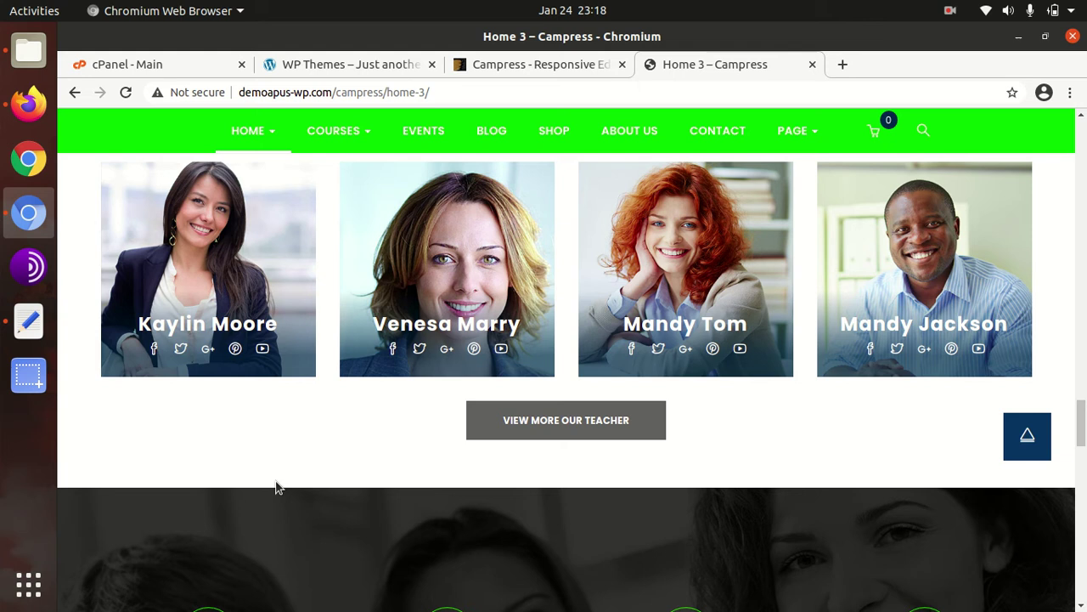
{"action": "scroll", "coordinate": [281, 485], "scroll_direction": "up", "scroll_amount": 1}
{"action": "scroll", "coordinate": [281, 485], "scroll_direction": "up", "scroll_amount": 2}
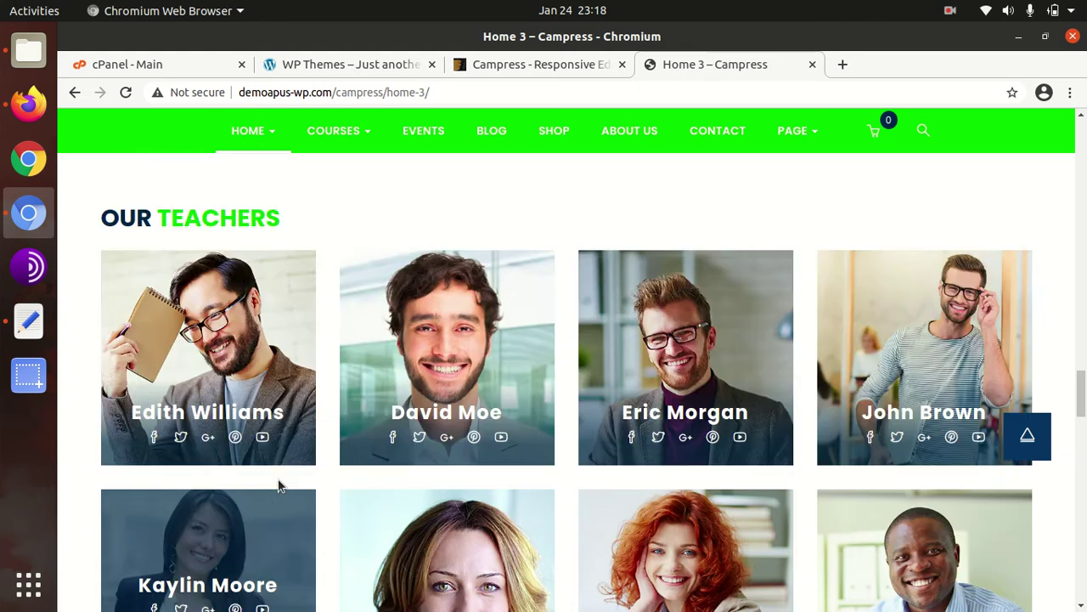
{"action": "scroll", "coordinate": [280, 485], "scroll_direction": "up", "scroll_amount": 1}
{"action": "scroll", "coordinate": [281, 485], "scroll_direction": "up", "scroll_amount": 2}
{"action": "scroll", "coordinate": [280, 485], "scroll_direction": "up", "scroll_amount": 2}
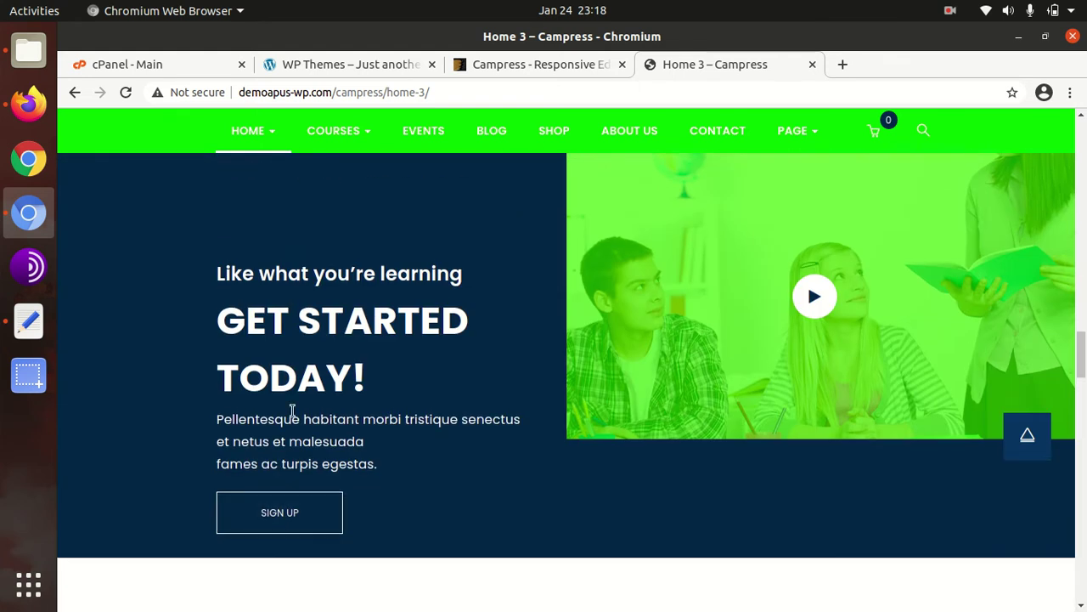
{"action": "scroll", "coordinate": [292, 411], "scroll_direction": "up", "scroll_amount": 2}
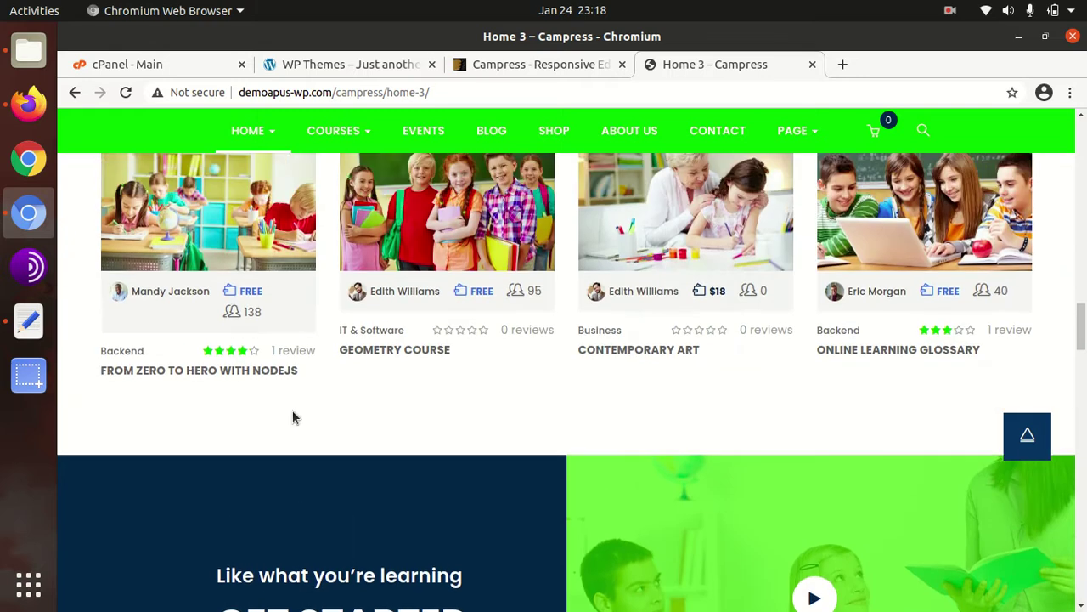
{"action": "scroll", "coordinate": [292, 411], "scroll_direction": "up", "scroll_amount": 2}
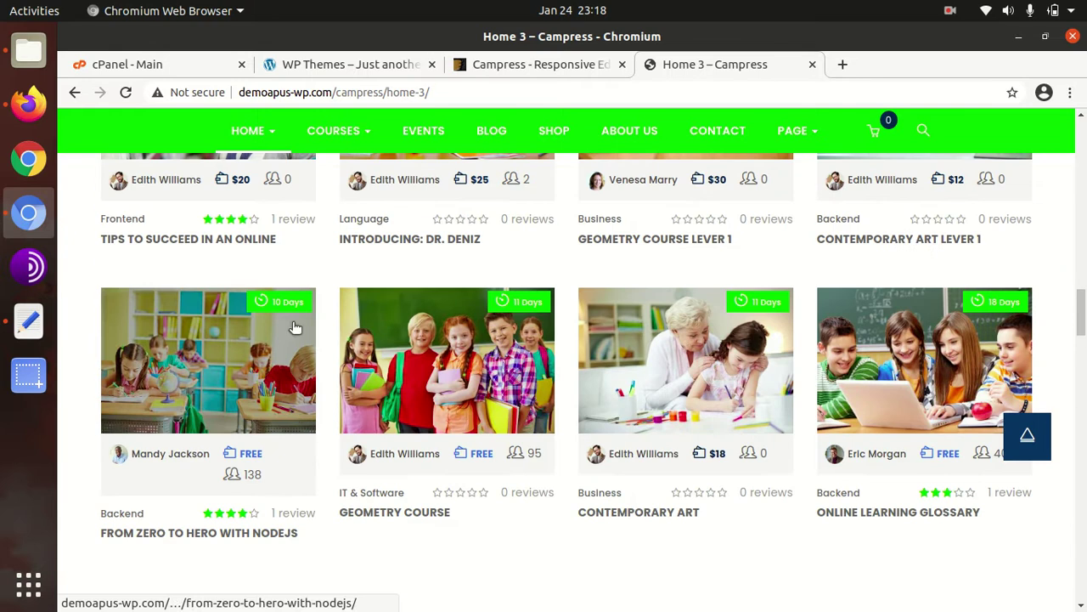
Inspect the Downloads/campress folder's guides, licensing, samples and campress_theme.zip in Files
{"action": "left_click", "coordinate": [316, 68]}
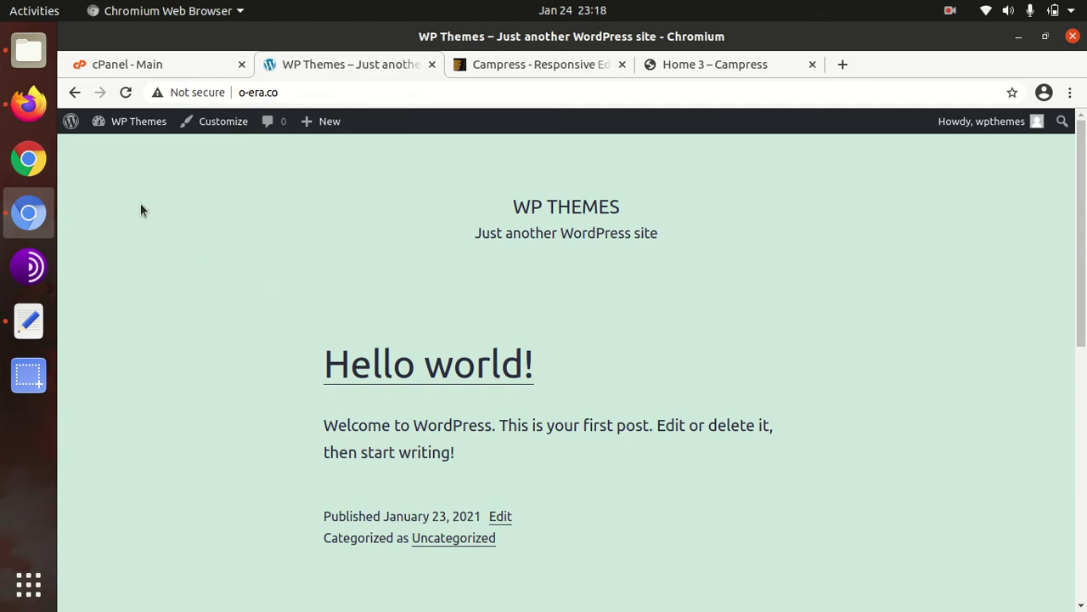
{"action": "left_click", "coordinate": [26, 60]}
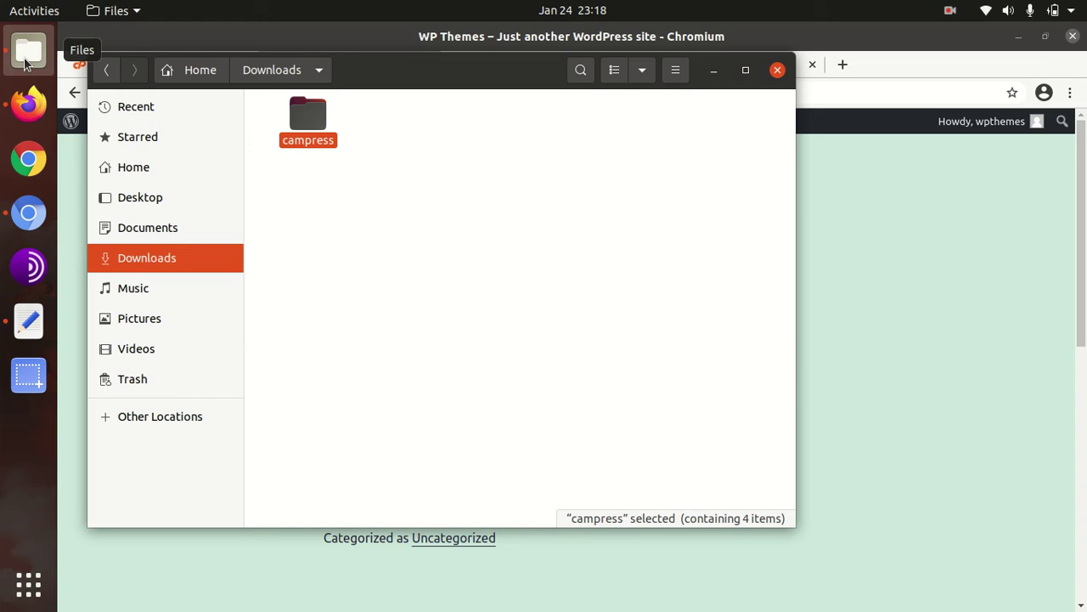
{"action": "left_click", "coordinate": [308, 228]}
{"action": "double_click", "coordinate": [309, 117]}
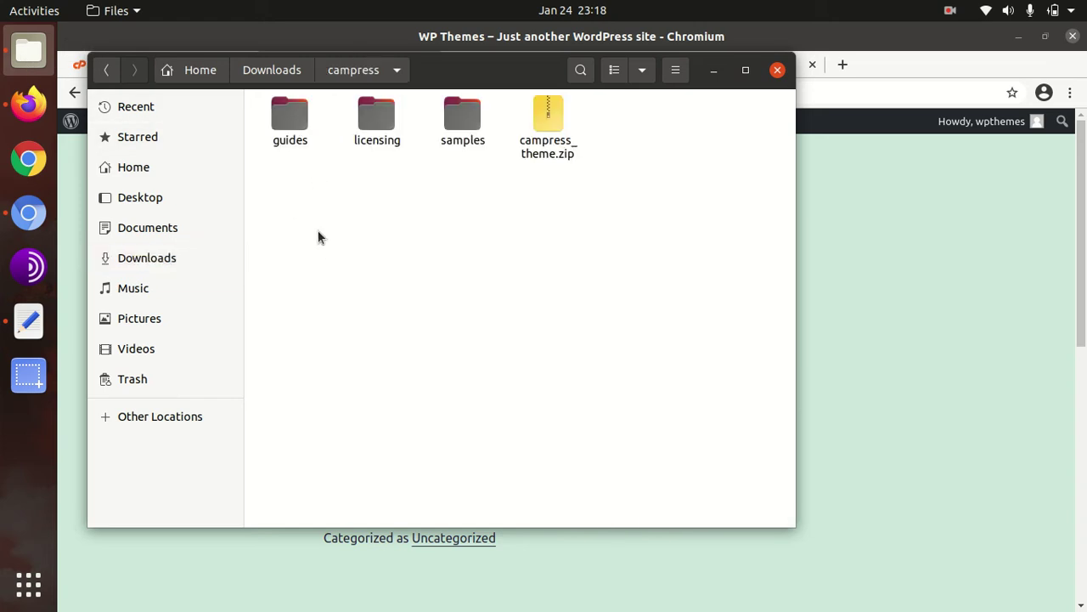
{"action": "left_click", "coordinate": [292, 136]}
{"action": "left_click", "coordinate": [371, 130]}
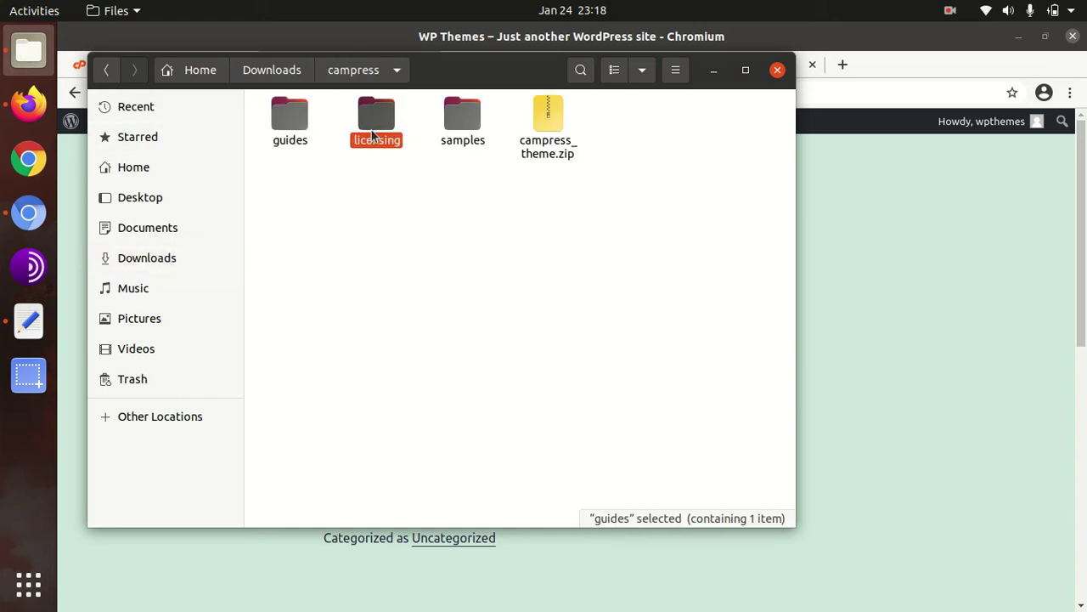
{"action": "left_click", "coordinate": [463, 117]}
{"action": "left_click", "coordinate": [549, 114]}
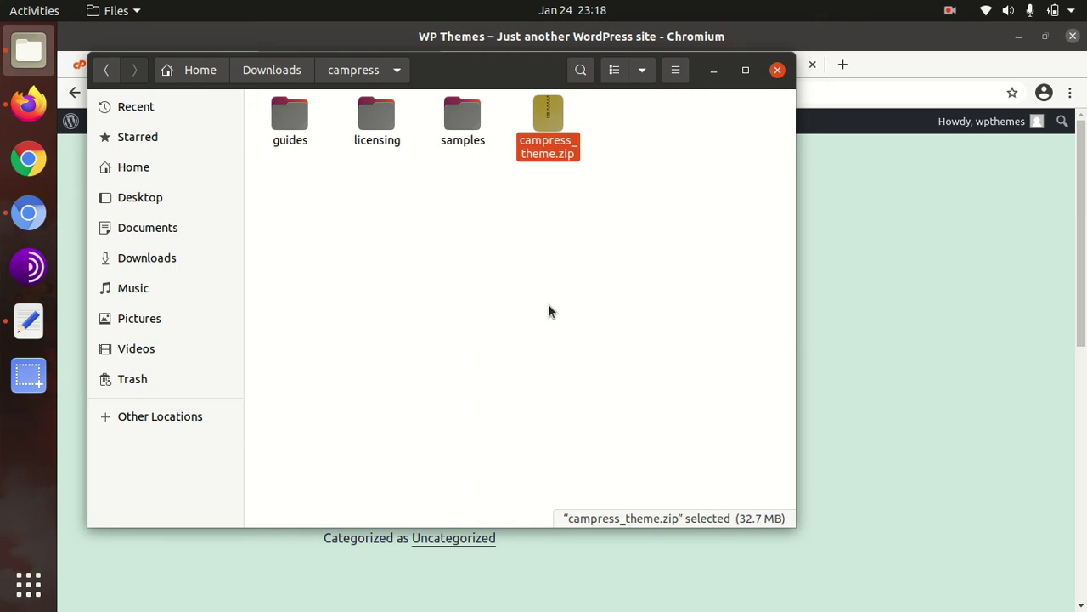
{"action": "left_click", "coordinate": [549, 311]}
{"action": "left_click", "coordinate": [713, 70]}
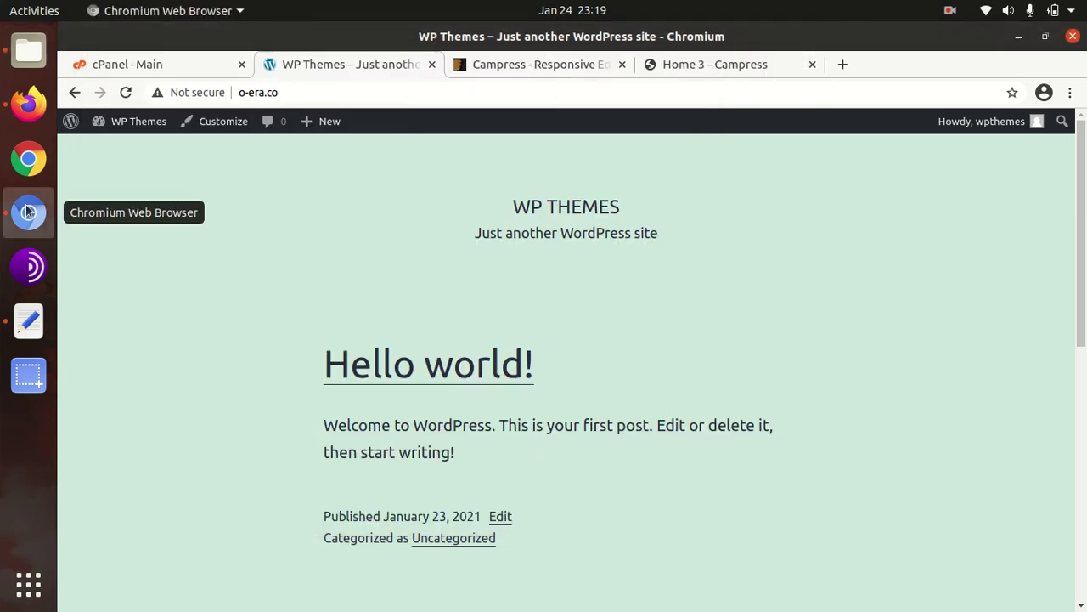
{"action": "mouse_move", "coordinate": [131, 120]}
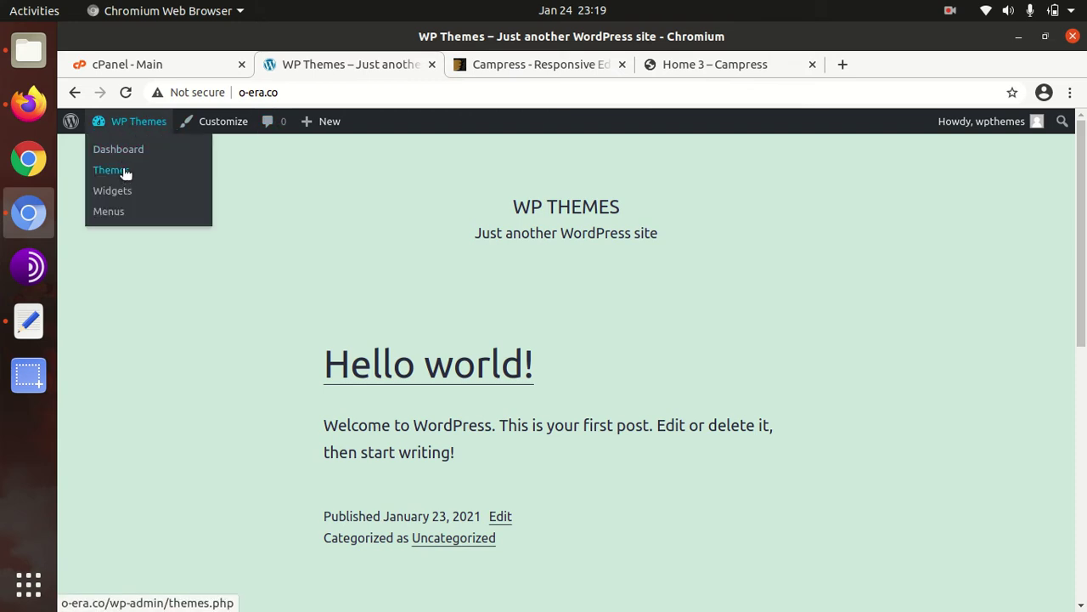
Open the Add Themes upload panel and browse to campress_theme.zip, then cancel the file picker
{"action": "left_click", "coordinate": [125, 174]}
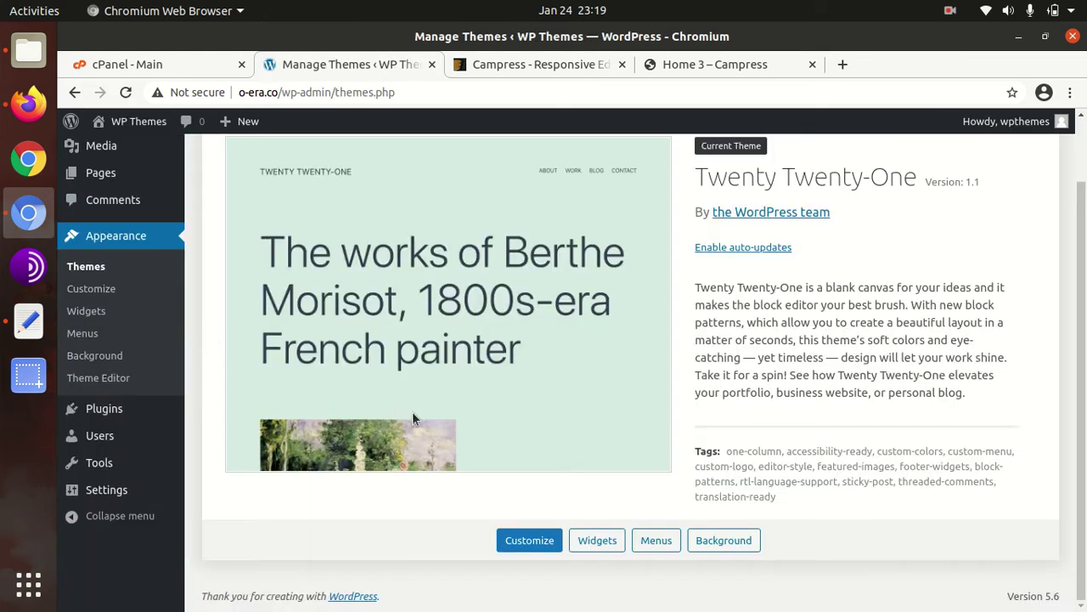
{"action": "scroll", "coordinate": [412, 418], "scroll_direction": "up", "scroll_amount": 2}
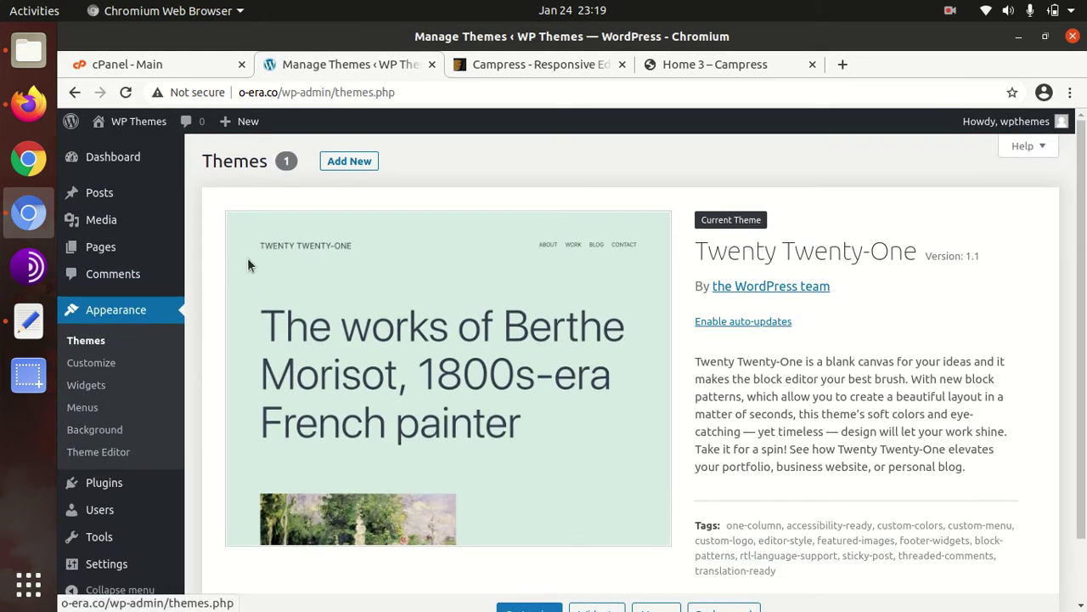
{"action": "left_click", "coordinate": [347, 163]}
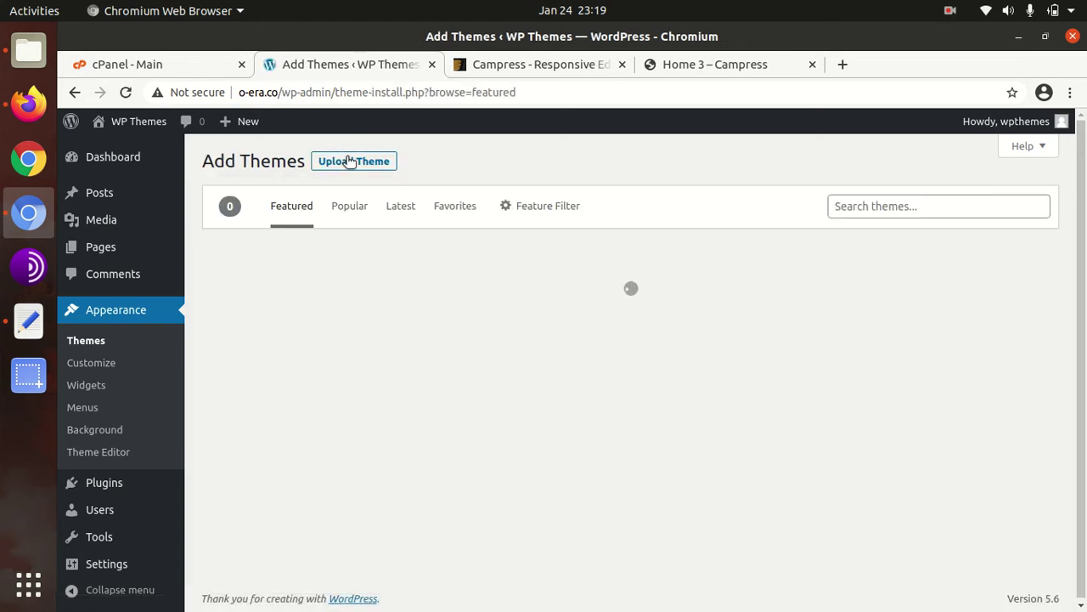
{"action": "left_click", "coordinate": [350, 162]}
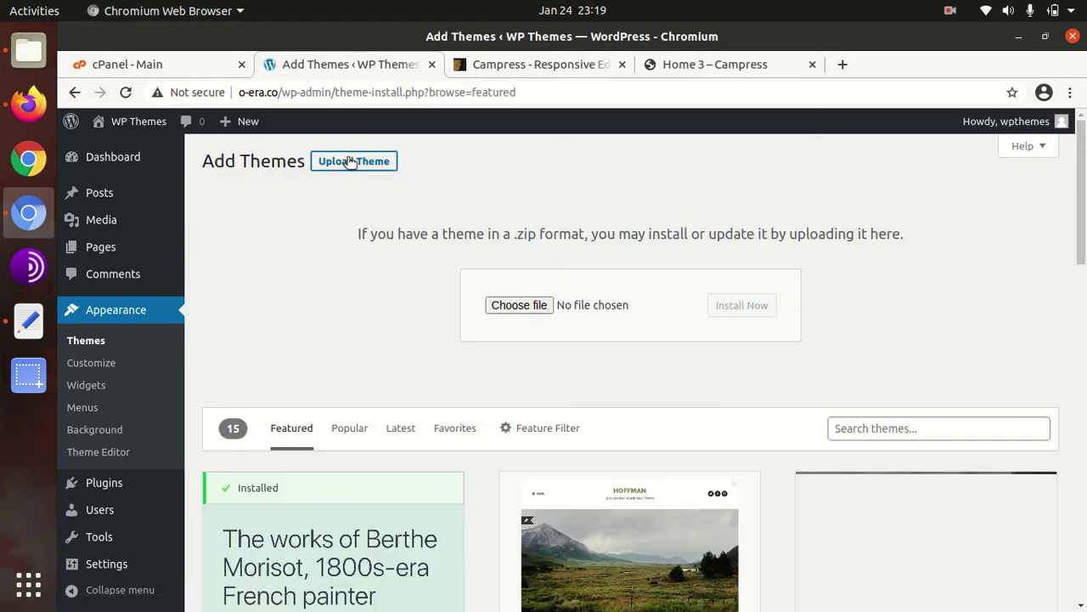
{"action": "left_click", "coordinate": [518, 305]}
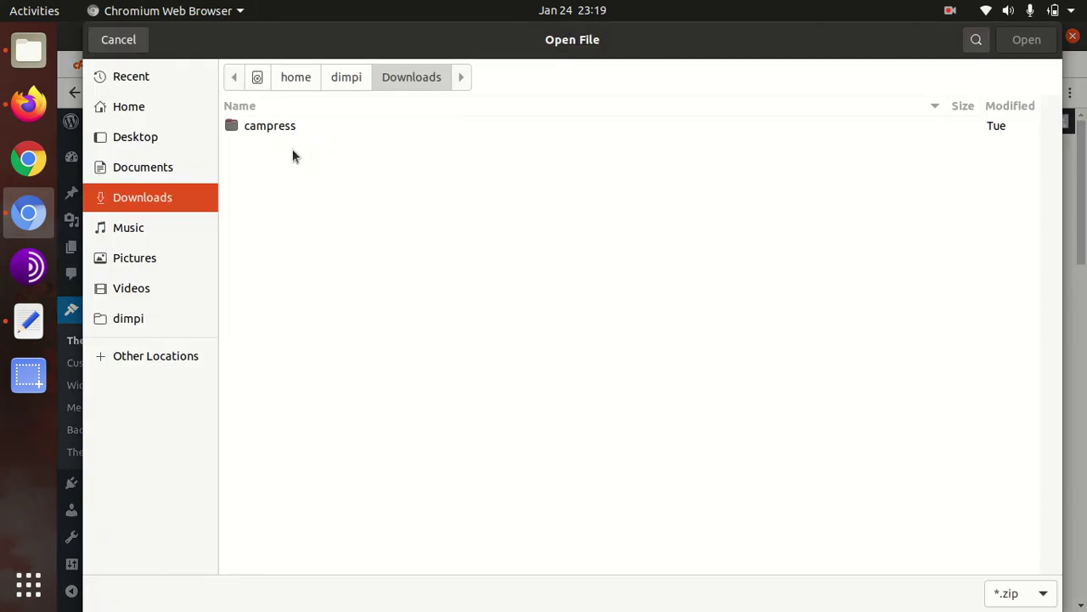
{"action": "double_click", "coordinate": [274, 128]}
{"action": "left_click", "coordinate": [278, 183]}
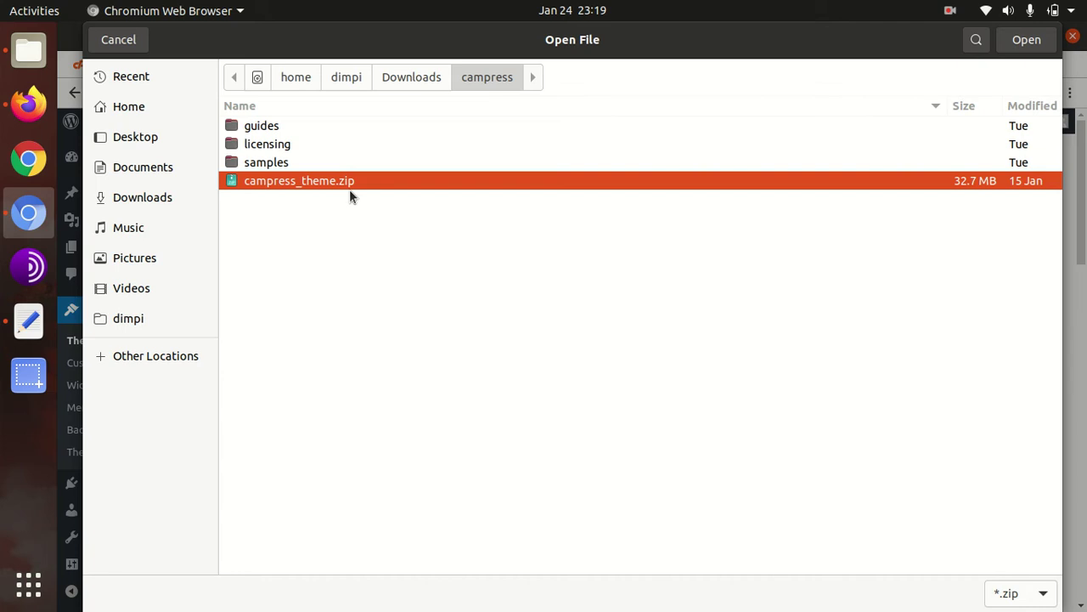
{"action": "left_click", "coordinate": [121, 47]}
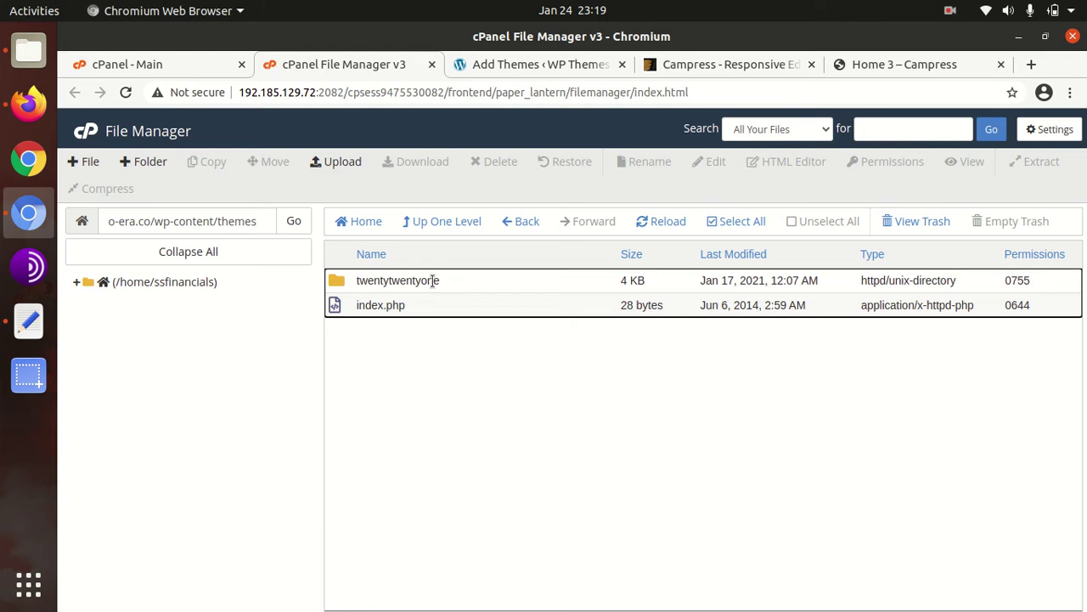
Upload Downloads/campress/campress_theme.zip (31.16 MB) into wp-content/themes through File Manager
{"action": "left_click", "coordinate": [348, 163]}
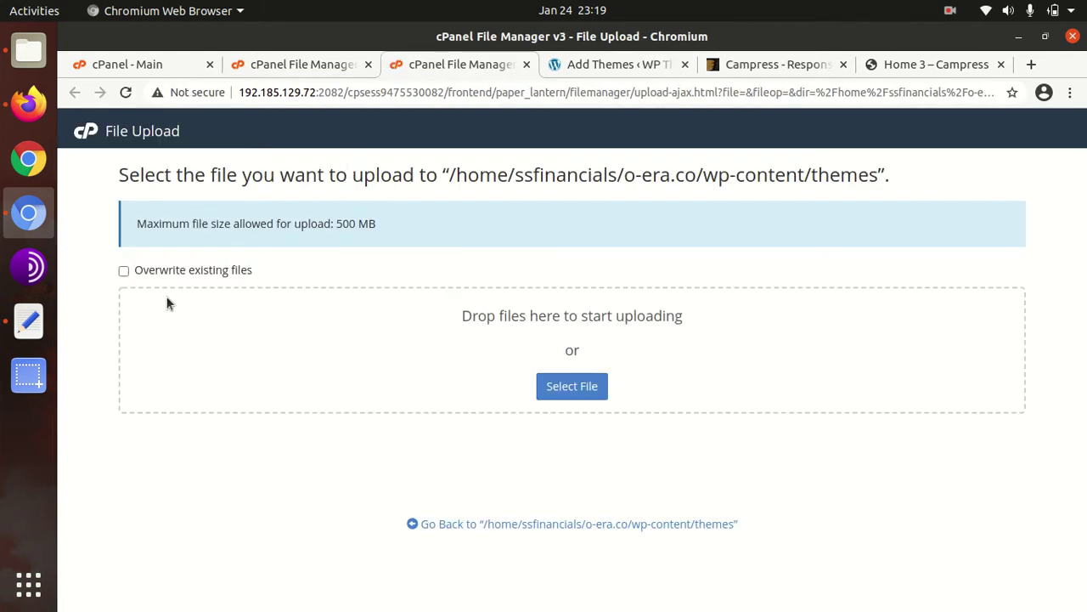
{"action": "left_click", "coordinate": [587, 397]}
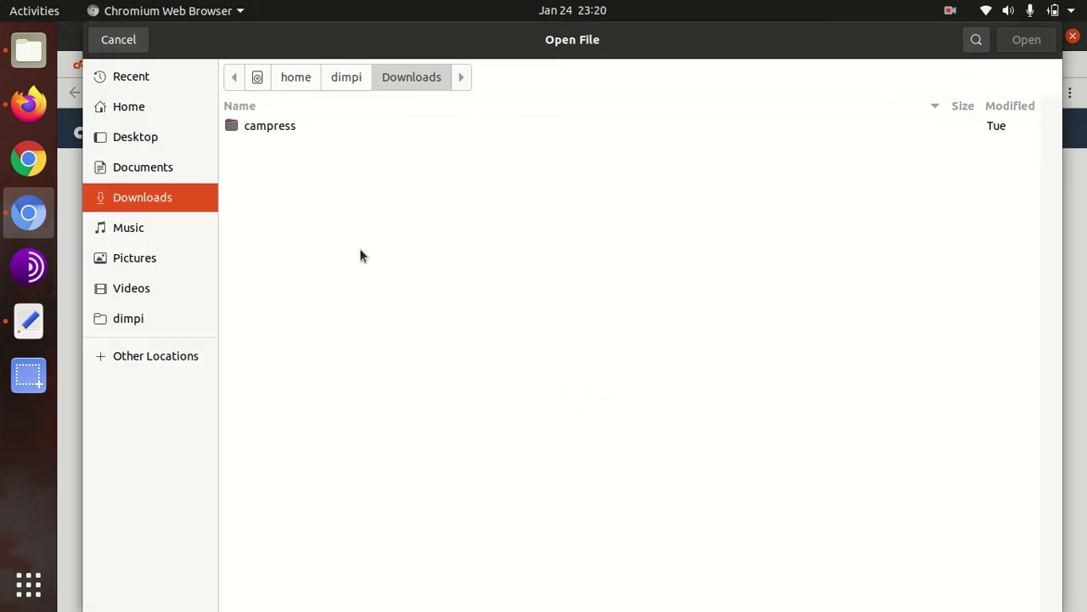
{"action": "double_click", "coordinate": [289, 128]}
{"action": "left_click", "coordinate": [284, 180]}
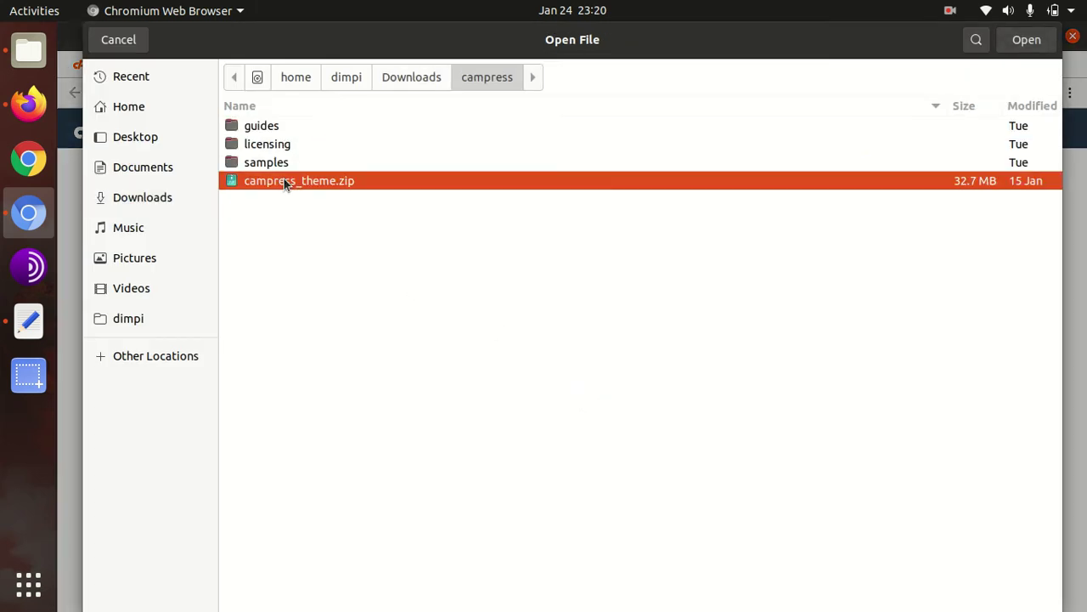
{"action": "left_click", "coordinate": [1022, 40]}
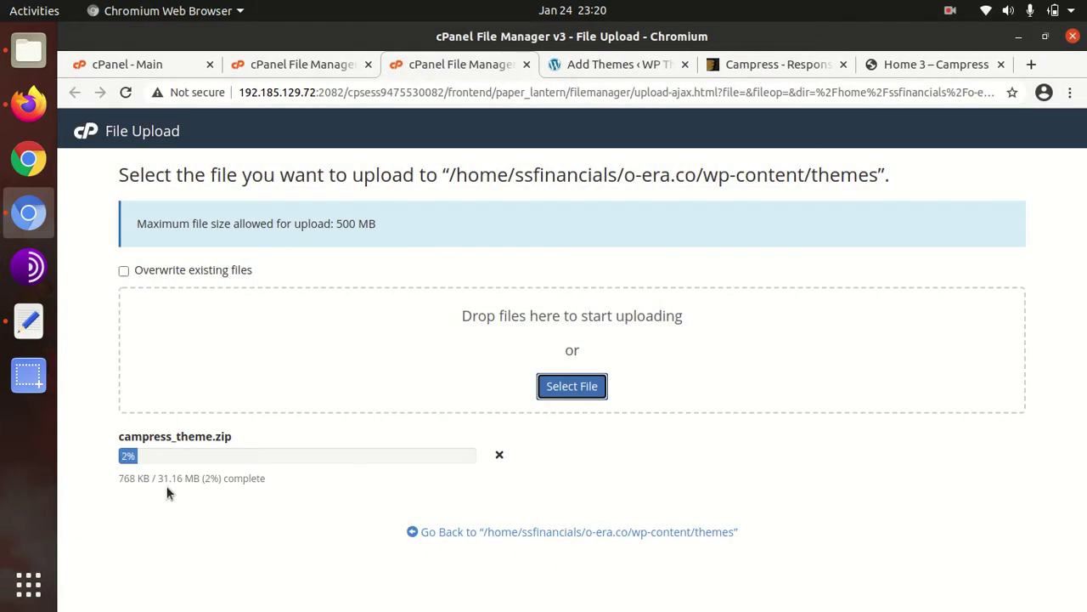
{"action": "left_click", "coordinate": [607, 66]}
{"action": "left_click", "coordinate": [466, 65]}
{"action": "left_click_drag", "start_coordinate": [150, 478], "coordinate": [176, 477]}
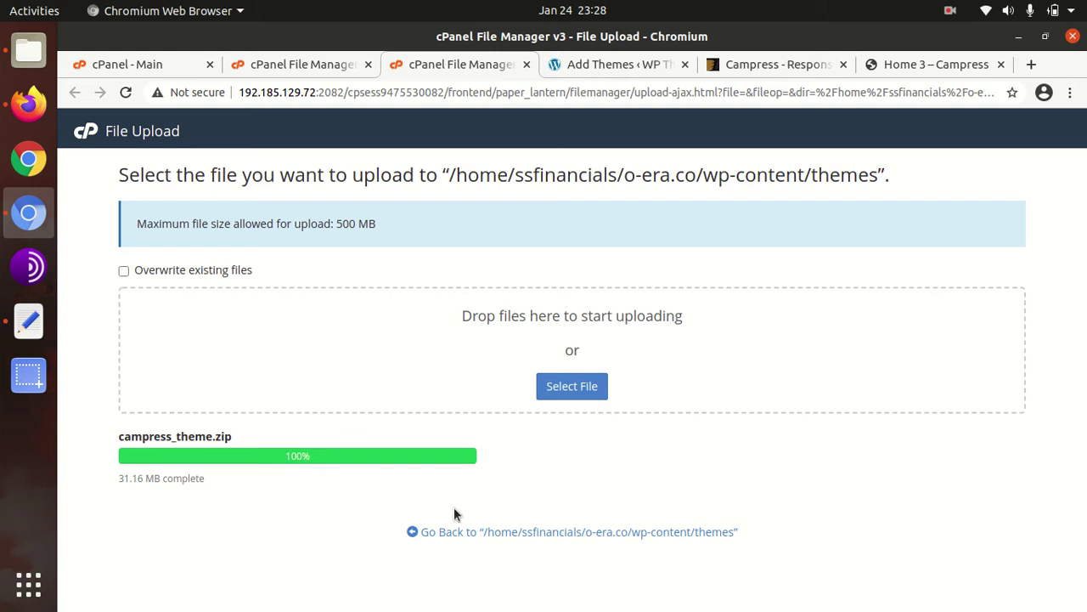
Extract campress_theme.zip into the themes folder and refresh the listing
{"action": "key", "text": "ctrl+w"}
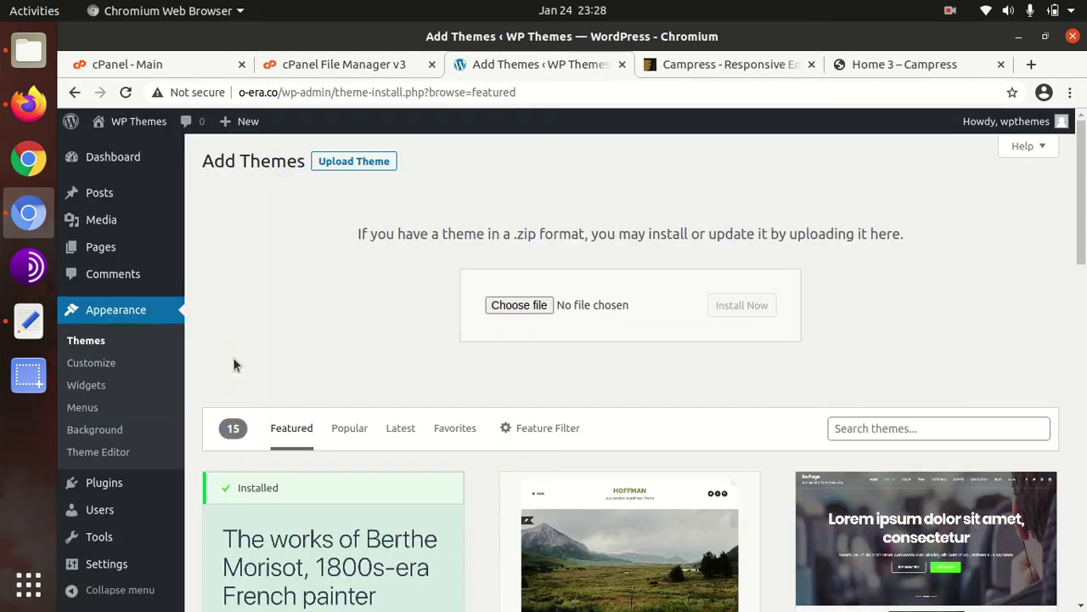
{"action": "left_click", "coordinate": [384, 68]}
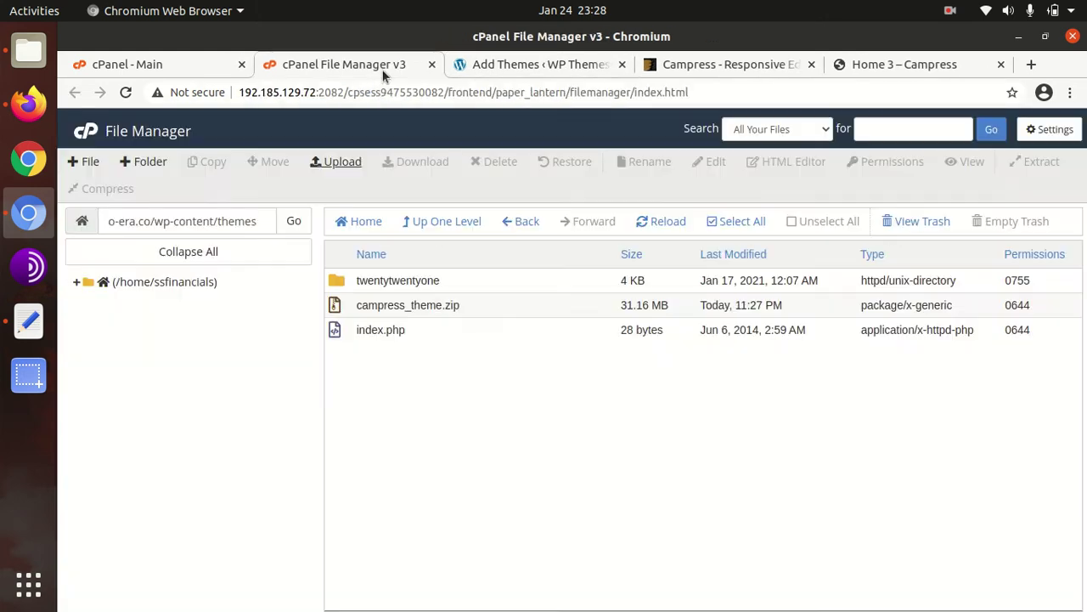
{"action": "left_click", "coordinate": [500, 305]}
{"action": "right_click", "coordinate": [500, 304]}
{"action": "left_click", "coordinate": [528, 484]}
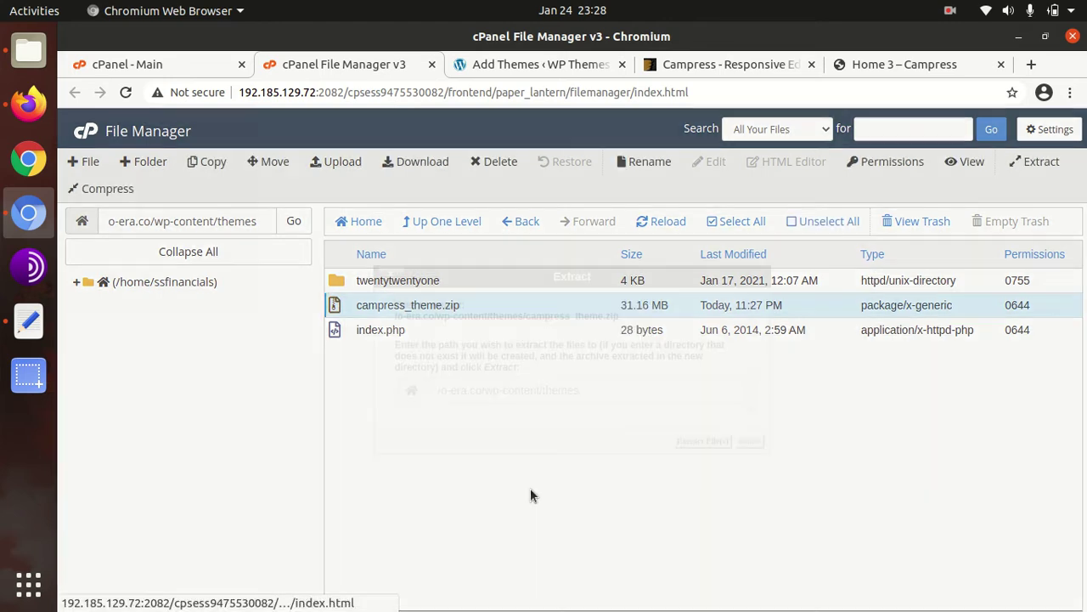
{"action": "left_click", "coordinate": [684, 442]}
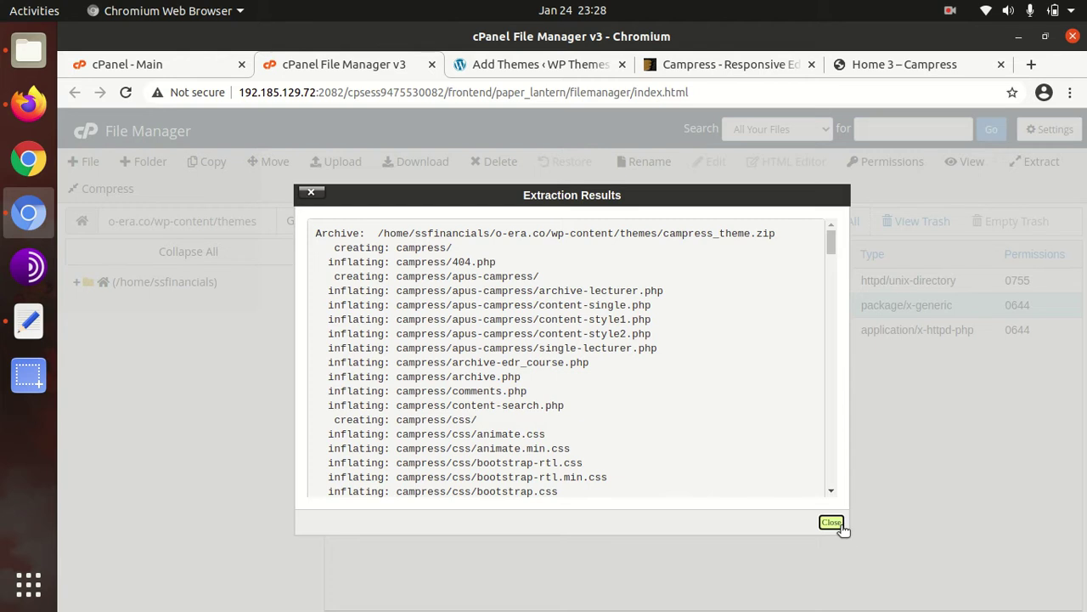
{"action": "left_click", "coordinate": [832, 522]}
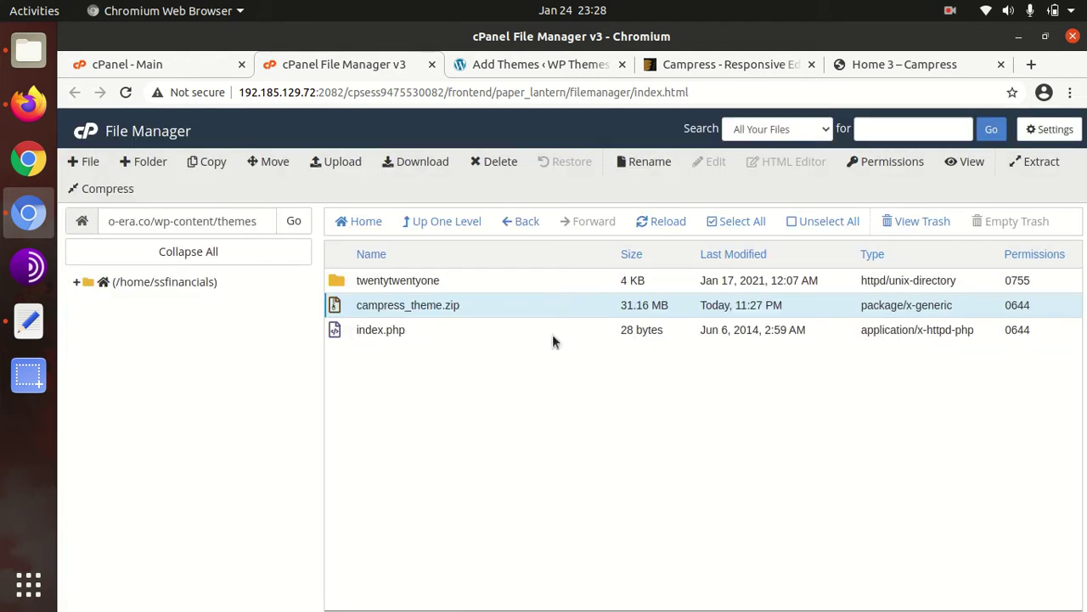
{"action": "left_click", "coordinate": [660, 222]}
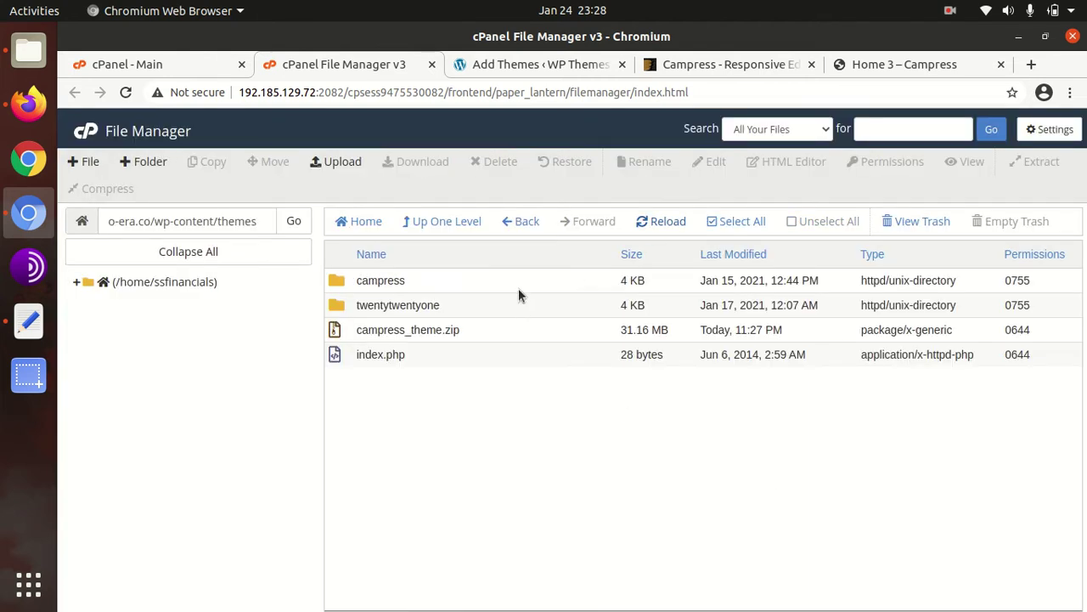
Browse the extracted campress folder's contents, then go back up to the themes folder
{"action": "double_click", "coordinate": [518, 286]}
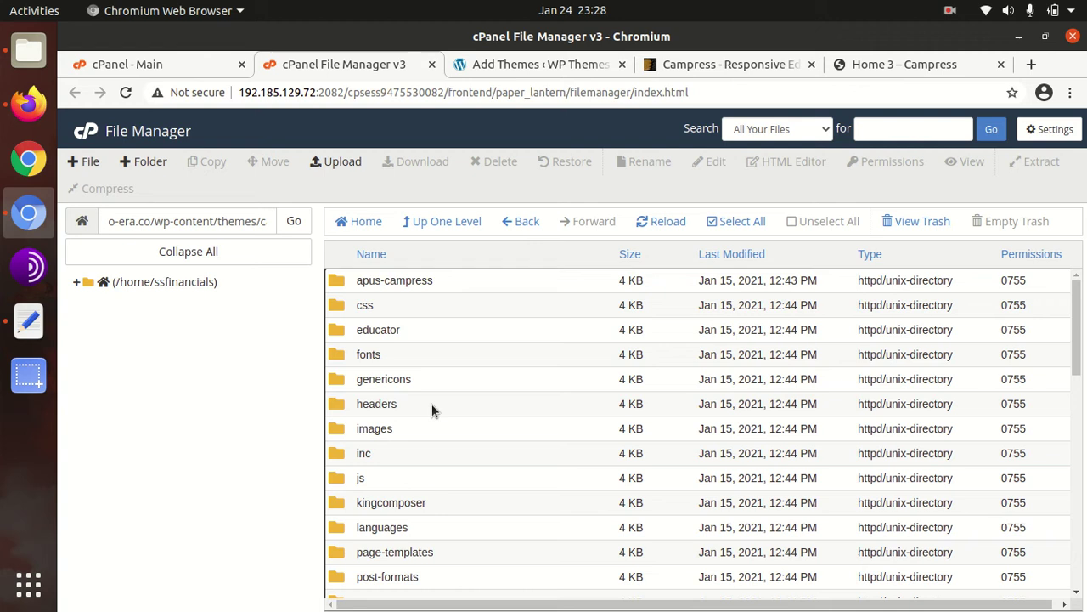
{"action": "scroll", "coordinate": [439, 307], "scroll_direction": "down", "scroll_amount": 2}
{"action": "scroll", "coordinate": [439, 306], "scroll_direction": "down", "scroll_amount": 2}
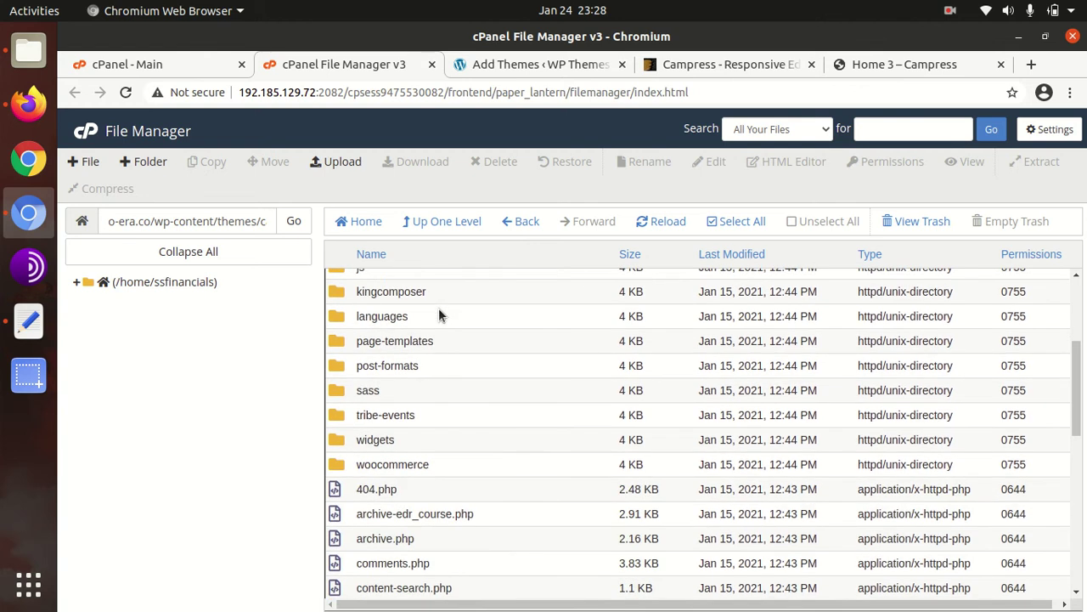
{"action": "scroll", "coordinate": [438, 308], "scroll_direction": "down", "scroll_amount": 2}
{"action": "scroll", "coordinate": [438, 307], "scroll_direction": "up", "scroll_amount": 1}
{"action": "scroll", "coordinate": [439, 308], "scroll_direction": "up", "scroll_amount": 2}
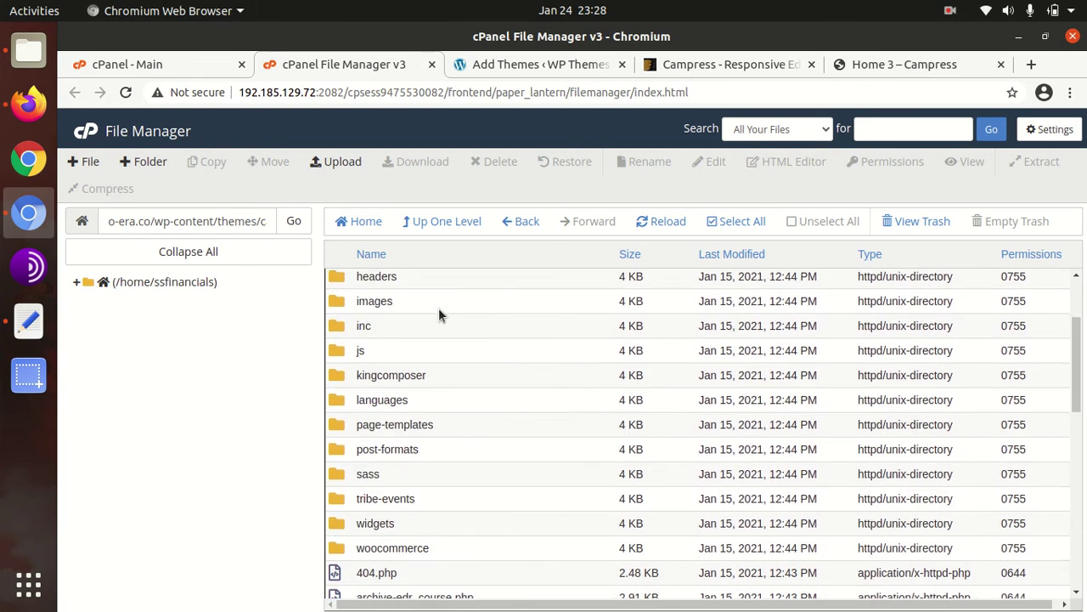
{"action": "scroll", "coordinate": [438, 307], "scroll_direction": "down", "scroll_amount": 3}
{"action": "scroll", "coordinate": [440, 309], "scroll_direction": "down", "scroll_amount": 3}
{"action": "scroll", "coordinate": [439, 309], "scroll_direction": "down", "scroll_amount": 1}
{"action": "scroll", "coordinate": [439, 310], "scroll_direction": "up", "scroll_amount": 4}
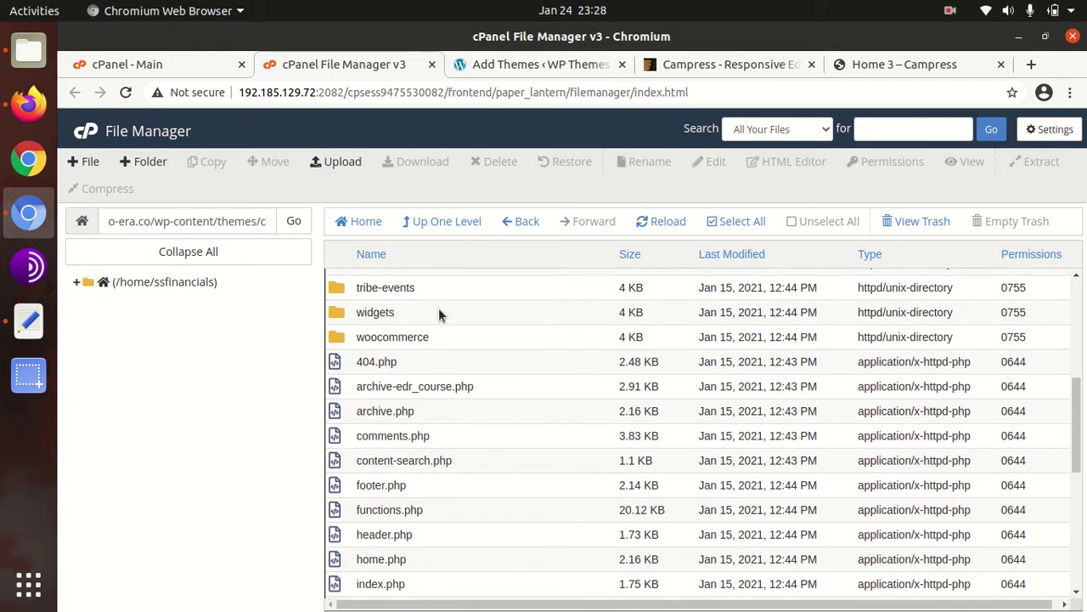
{"action": "scroll", "coordinate": [439, 309], "scroll_direction": "up", "scroll_amount": 2}
{"action": "left_click", "coordinate": [450, 223]}
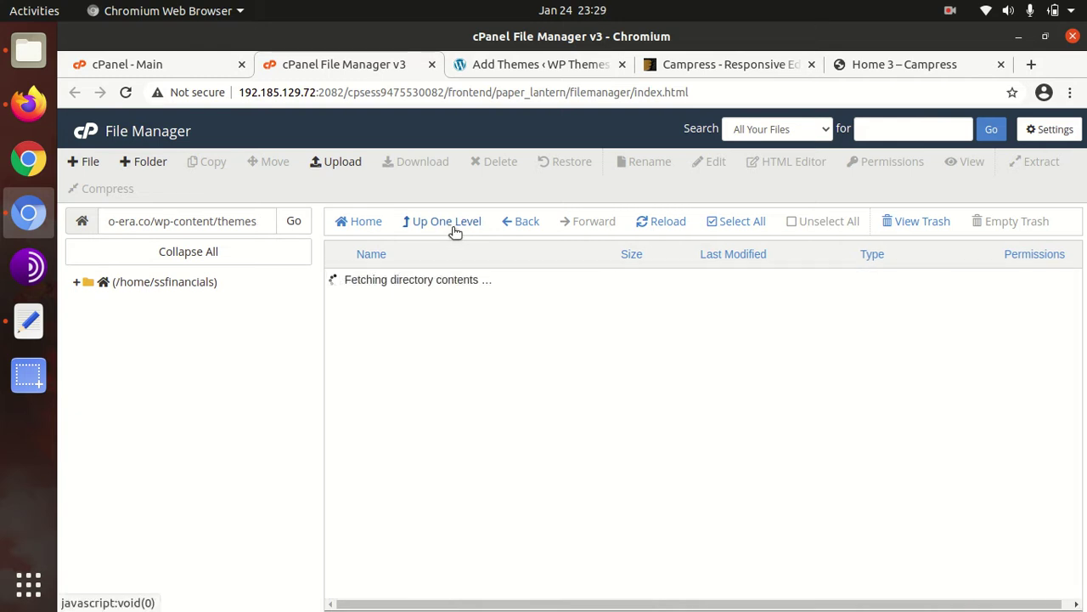
Review the installed Campress theme's details (version 1.19, Apus Framework) and activate it
{"action": "left_click", "coordinate": [521, 69]}
{"action": "left_click", "coordinate": [103, 343]}
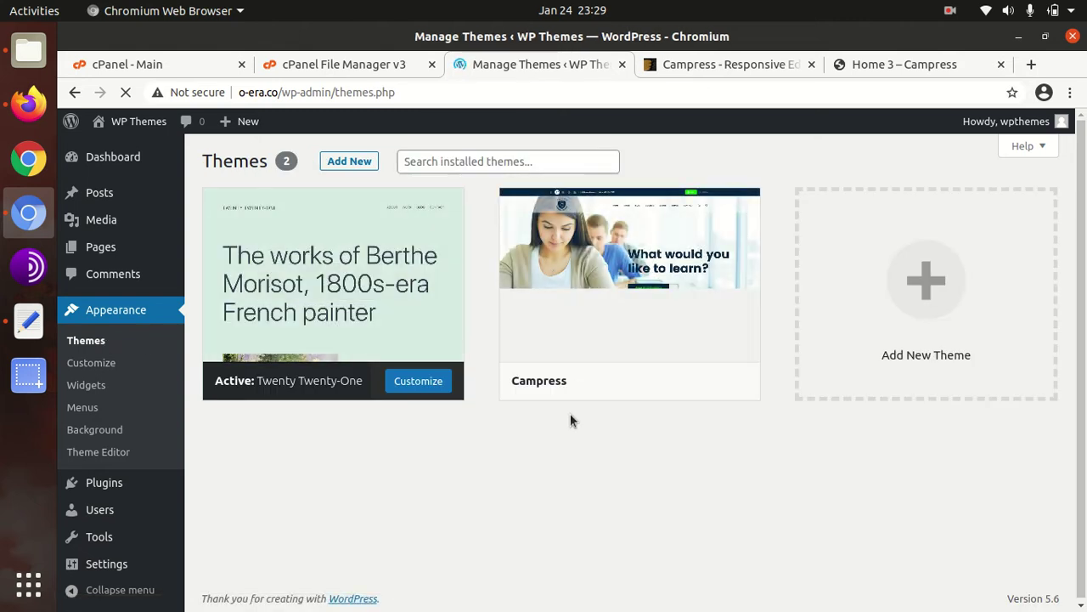
{"action": "mouse_move", "coordinate": [630, 280]}
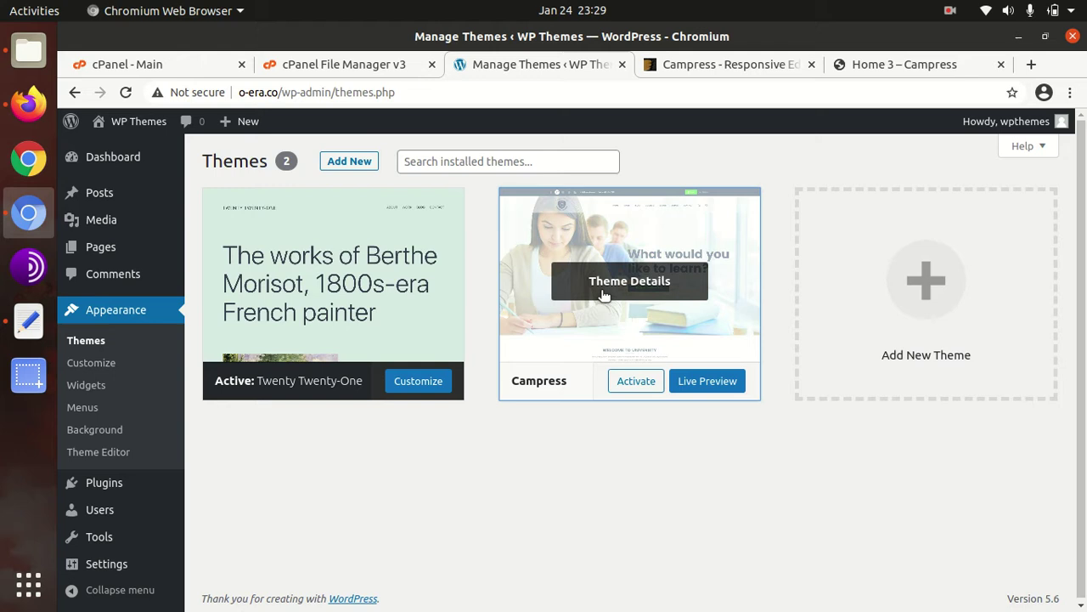
{"action": "left_click", "coordinate": [605, 297]}
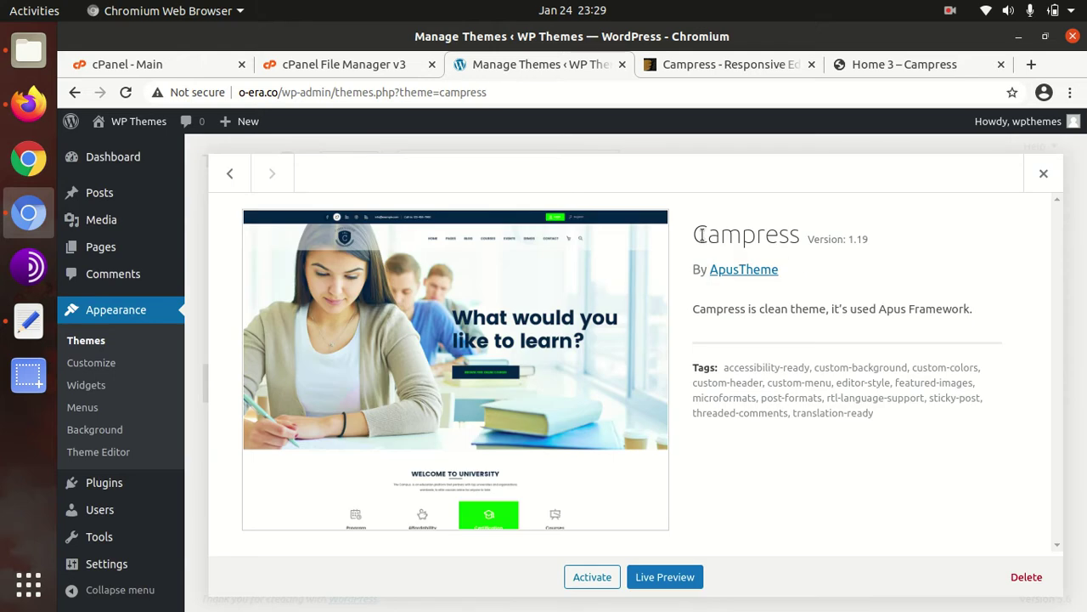
{"action": "left_click_drag", "start_coordinate": [703, 235], "coordinate": [871, 239]}
{"action": "left_click", "coordinate": [838, 239]}
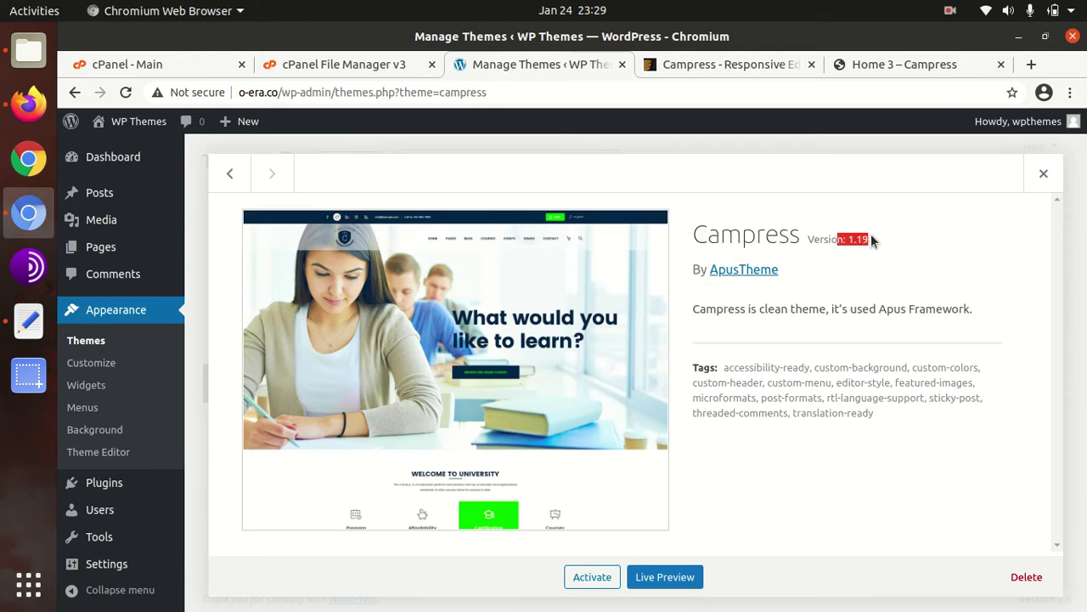
{"action": "left_click", "coordinate": [695, 308]}
{"action": "left_click_drag", "start_coordinate": [695, 308], "coordinate": [950, 310]}
{"action": "left_click", "coordinate": [838, 308]}
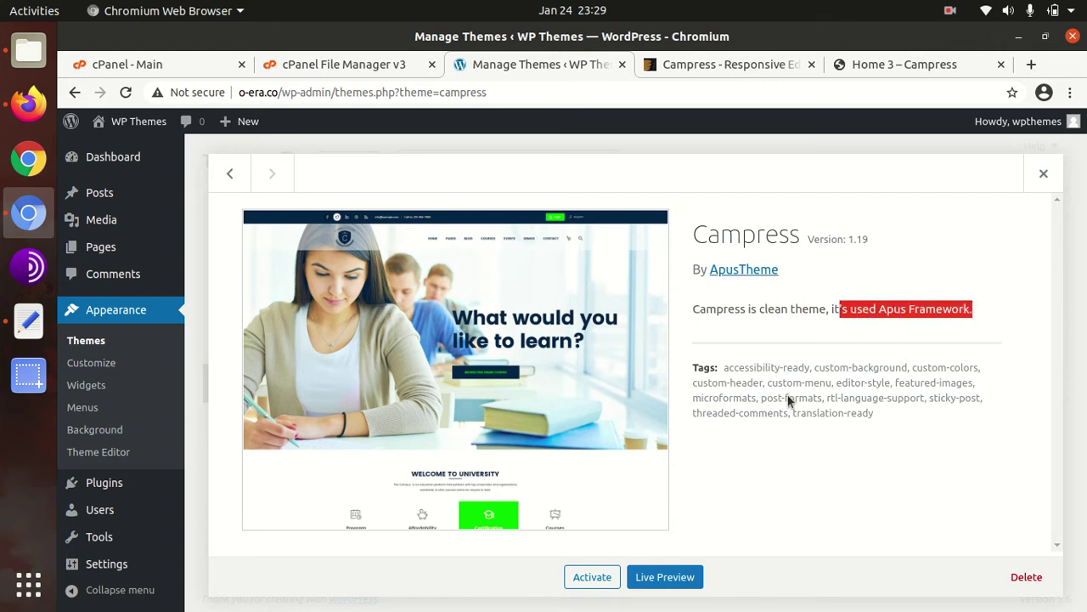
{"action": "left_click", "coordinate": [591, 584]}
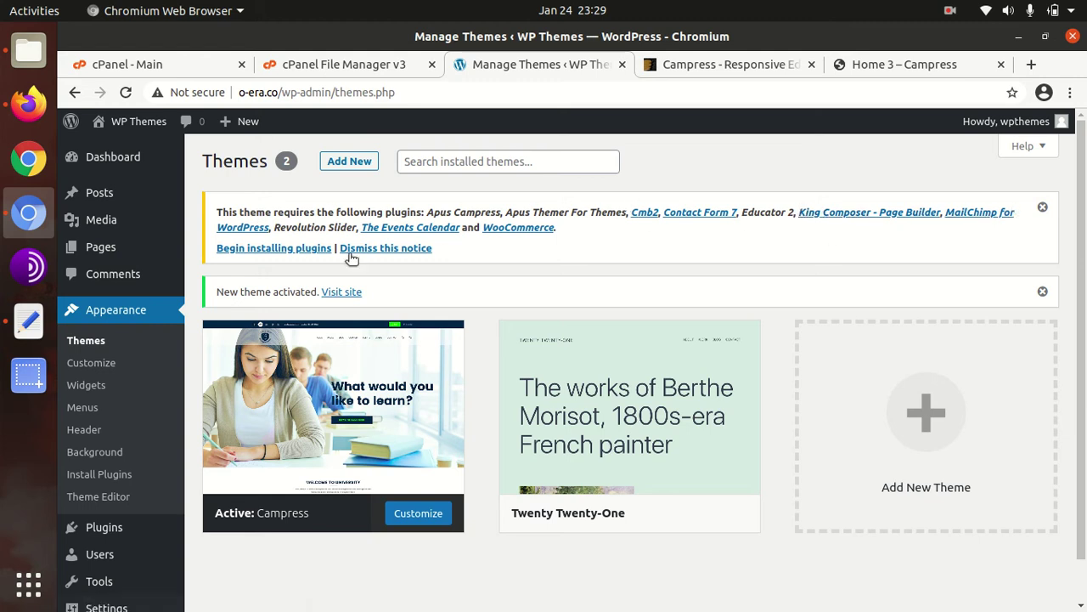
Open the Campress required-plugins list and look through it down to WooCommerce
{"action": "left_click", "coordinate": [268, 252]}
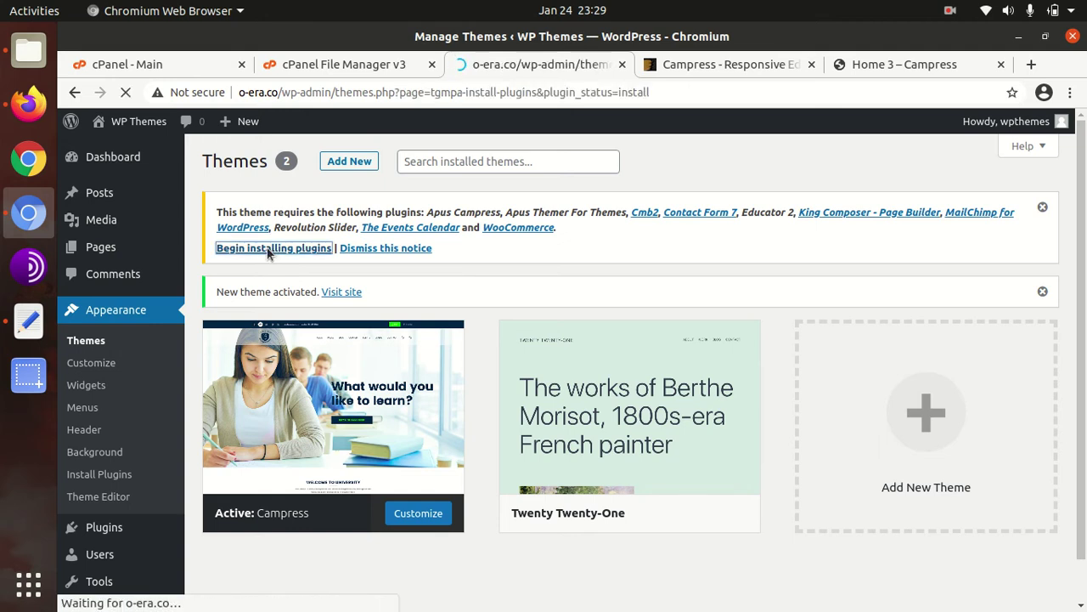
{"action": "scroll", "coordinate": [517, 281], "scroll_direction": "down", "scroll_amount": 2}
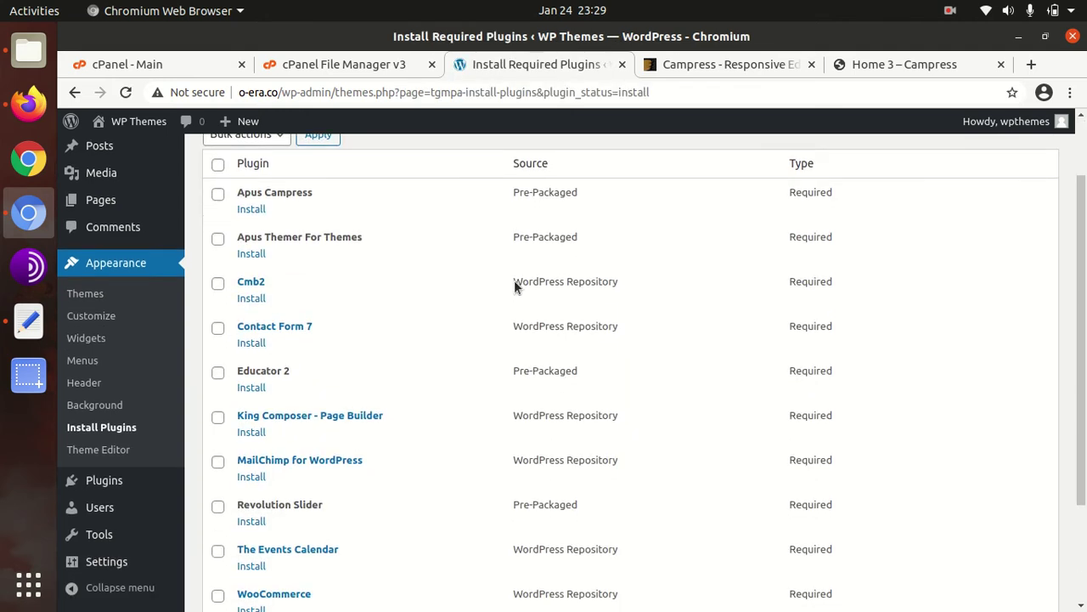
{"action": "scroll", "coordinate": [517, 281], "scroll_direction": "down", "scroll_amount": 1}
{"action": "scroll", "coordinate": [518, 280], "scroll_direction": "down", "scroll_amount": 2}
{"action": "scroll", "coordinate": [518, 280], "scroll_direction": "up", "scroll_amount": 4}
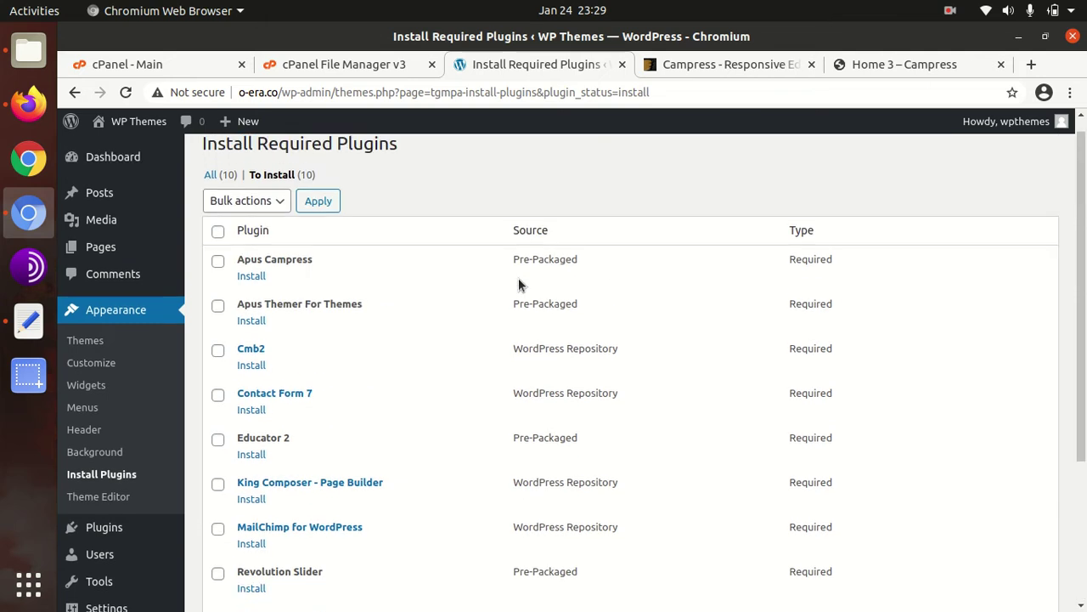
{"action": "scroll", "coordinate": [518, 280], "scroll_direction": "down", "scroll_amount": 3}
{"action": "scroll", "coordinate": [518, 280], "scroll_direction": "down", "scroll_amount": 2}
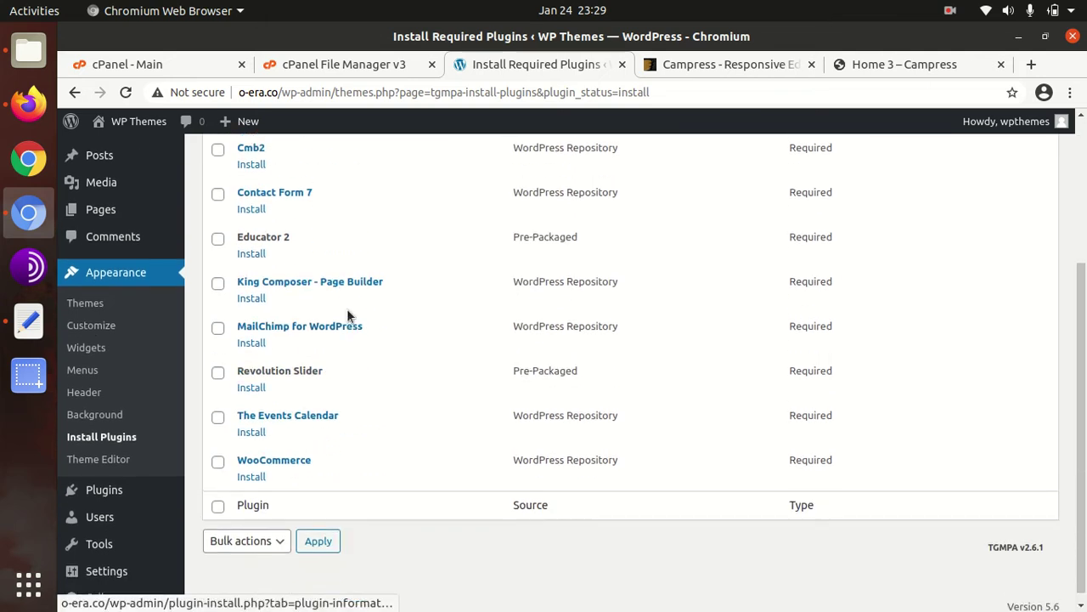
{"action": "scroll", "coordinate": [347, 316], "scroll_direction": "up", "scroll_amount": 2}
{"action": "scroll", "coordinate": [347, 316], "scroll_direction": "up", "scroll_amount": 1}
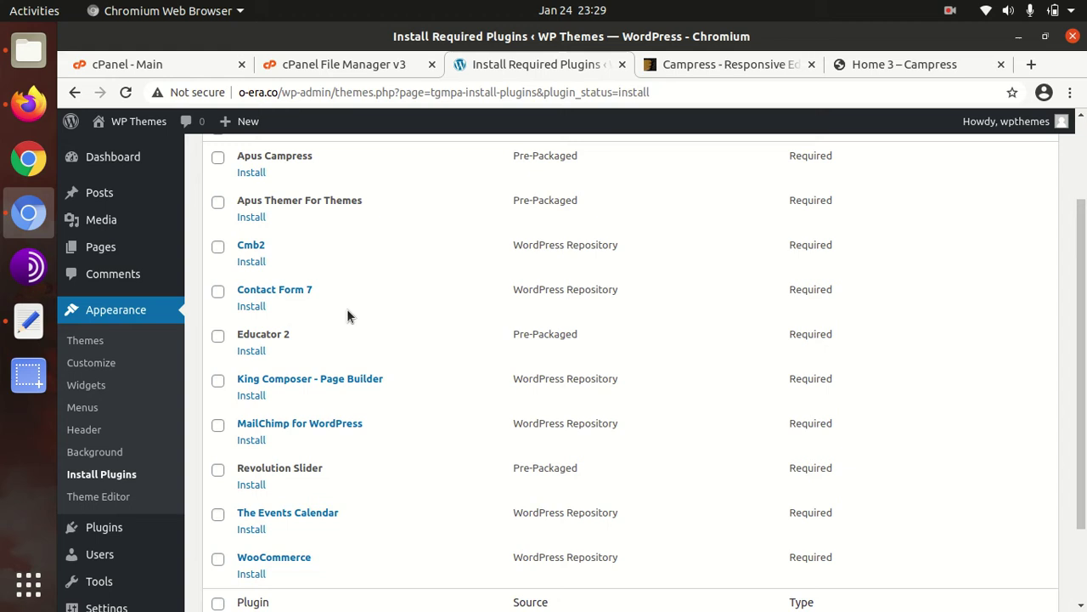
{"action": "scroll", "coordinate": [347, 316], "scroll_direction": "up", "scroll_amount": 1}
{"action": "scroll", "coordinate": [346, 316], "scroll_direction": "down", "scroll_amount": 3}
{"action": "left_click_drag", "start_coordinate": [330, 450], "coordinate": [236, 451]}
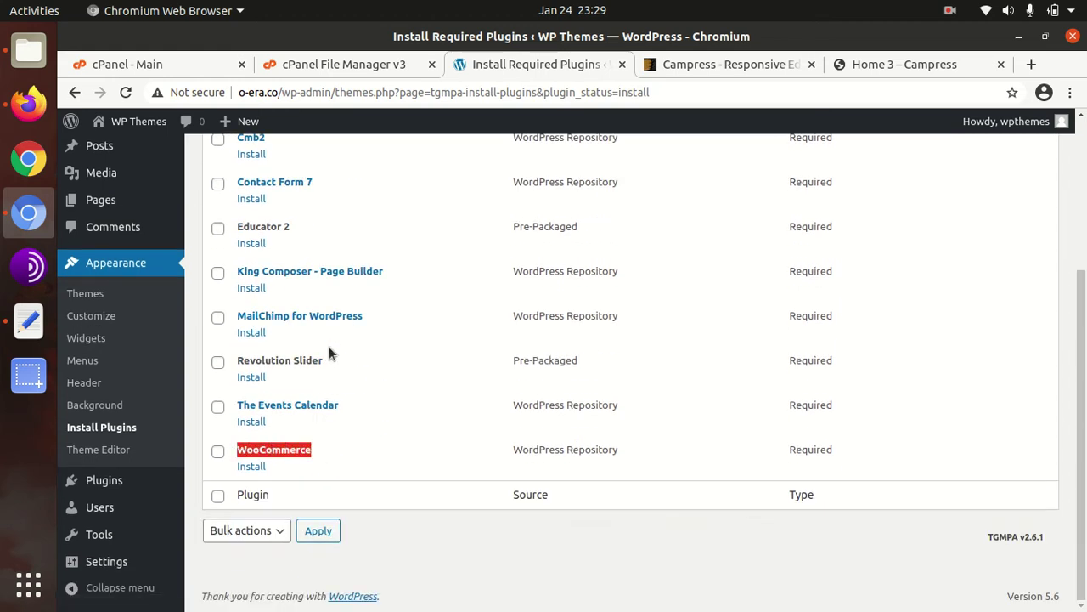
{"action": "scroll", "coordinate": [328, 348], "scroll_direction": "up", "scroll_amount": 2}
{"action": "scroll", "coordinate": [308, 294], "scroll_direction": "up", "scroll_amount": 3}
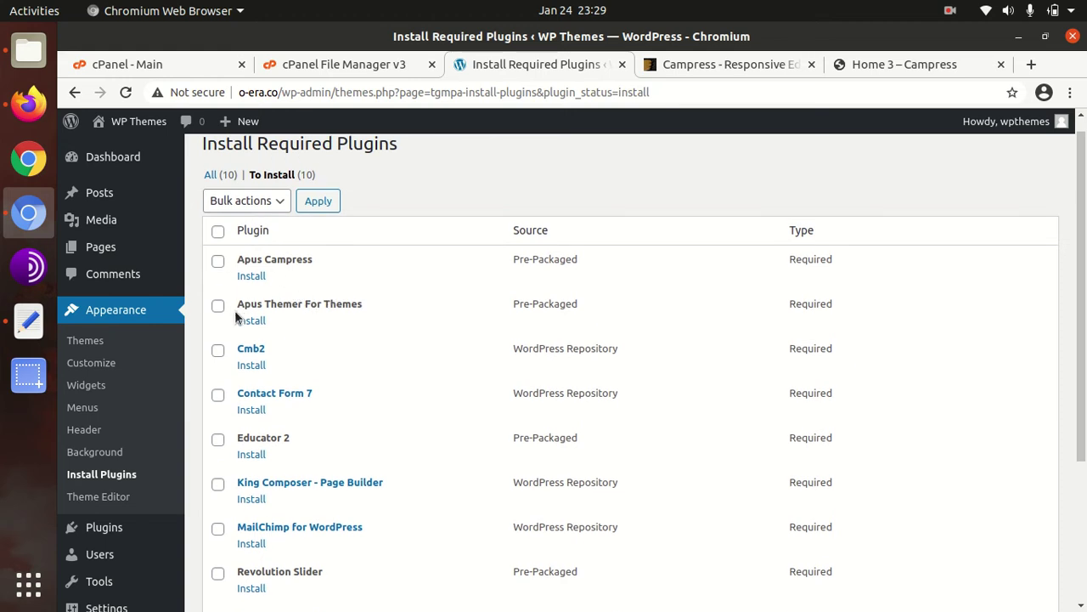
{"action": "scroll", "coordinate": [313, 339], "scroll_direction": "down", "scroll_amount": 4}
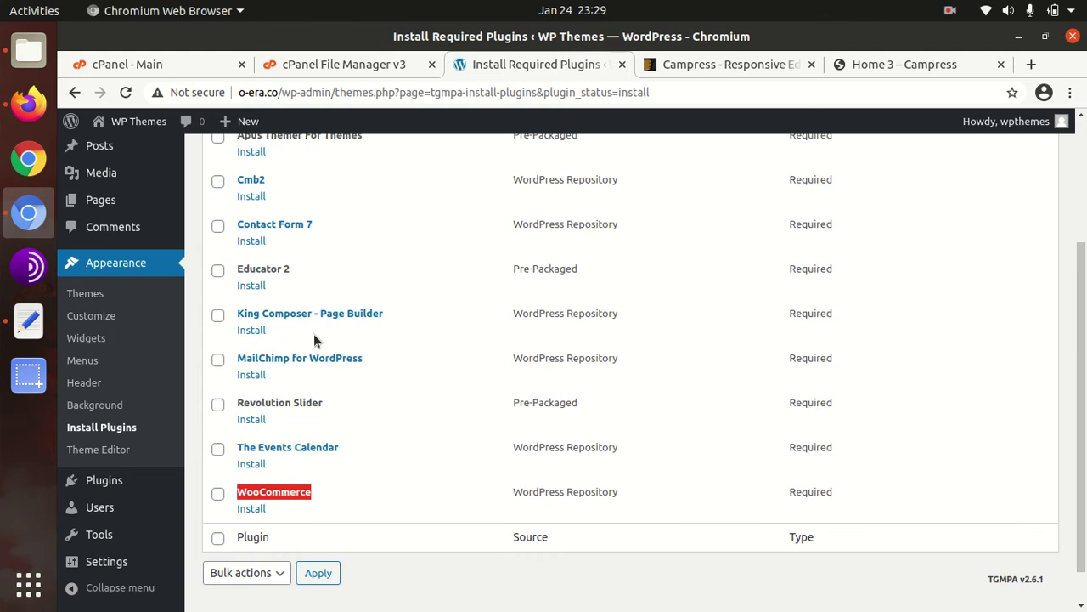
{"action": "scroll", "coordinate": [313, 340], "scroll_direction": "up", "scroll_amount": 3}
Bulk-install all the required plugins and scroll down to the completion message
{"action": "left_click", "coordinate": [218, 188]}
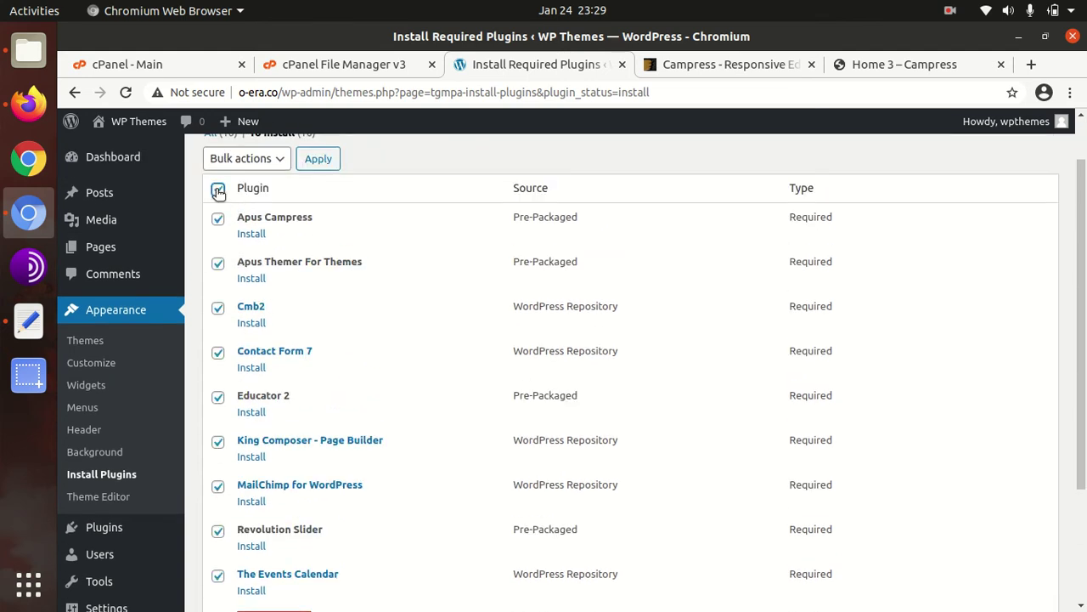
{"action": "left_click", "coordinate": [266, 165]}
{"action": "left_click", "coordinate": [251, 190]}
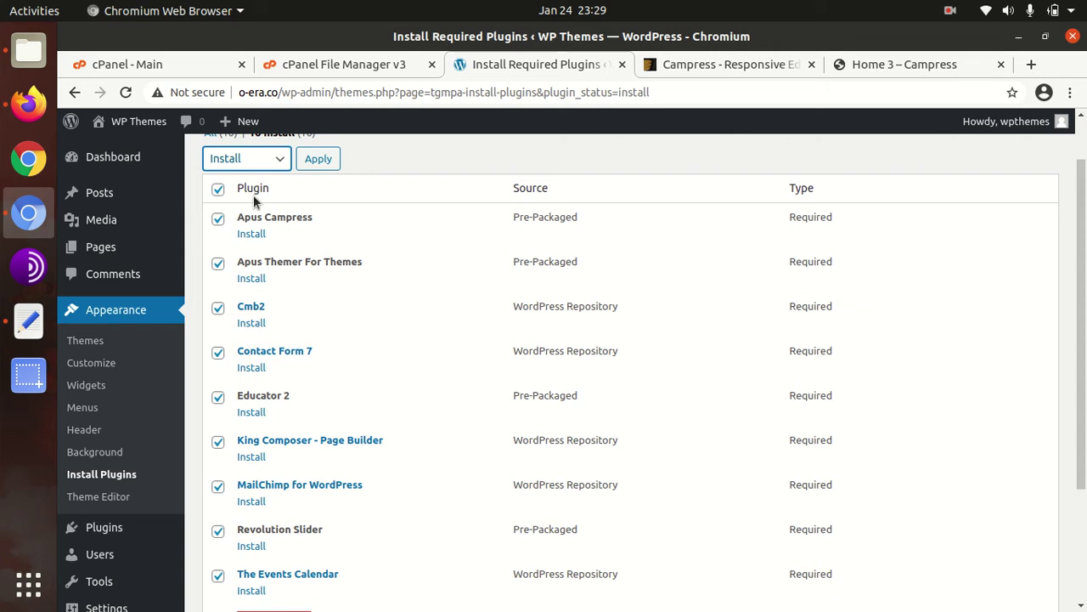
{"action": "left_click", "coordinate": [320, 161]}
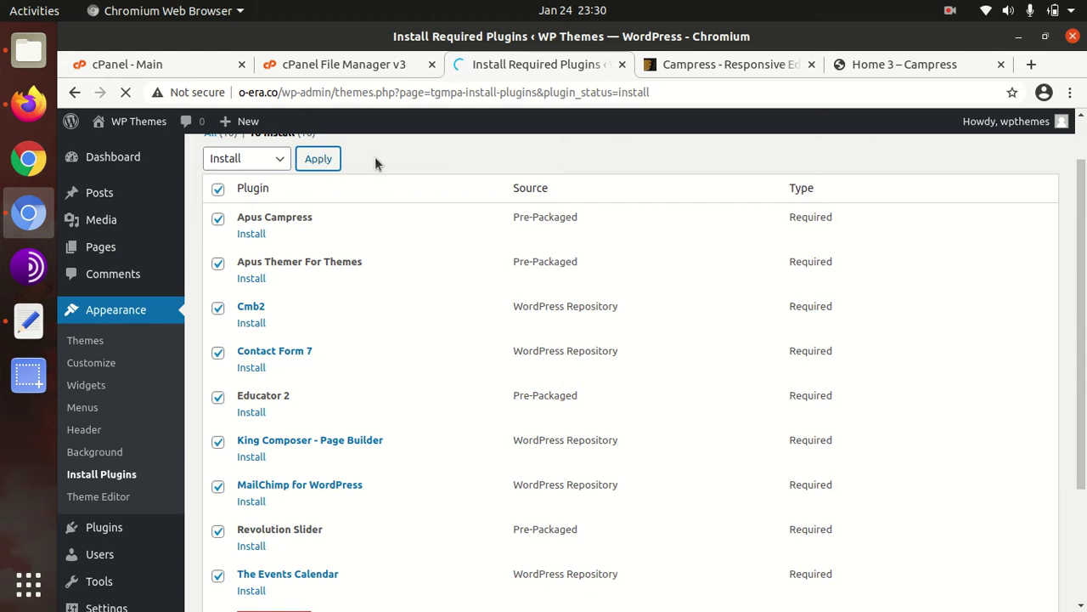
{"action": "scroll", "coordinate": [320, 260], "scroll_direction": "down", "scroll_amount": 2}
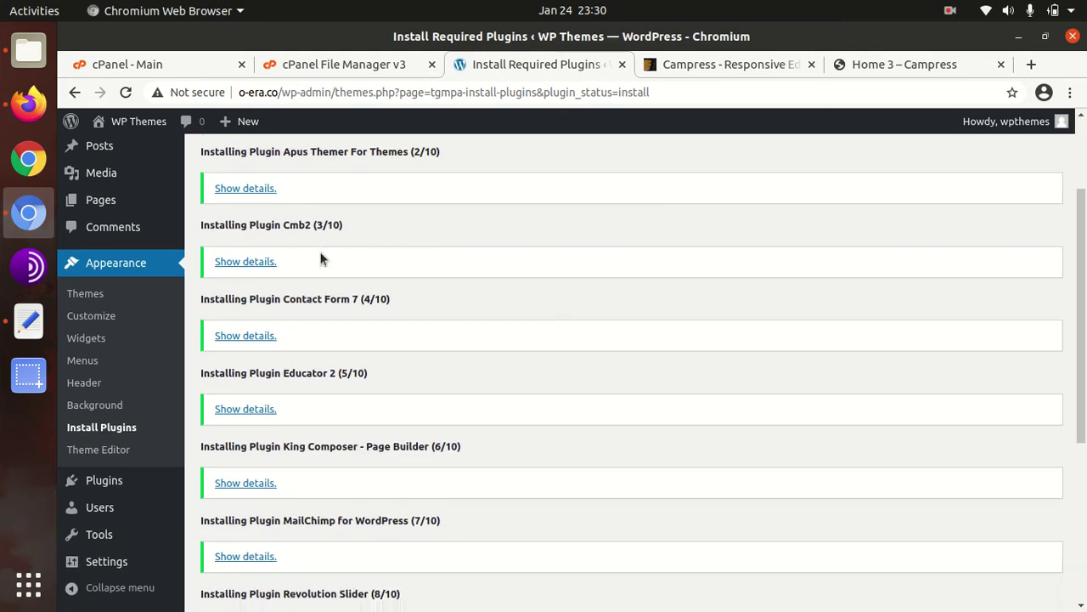
{"action": "scroll", "coordinate": [320, 255], "scroll_direction": "down", "scroll_amount": 4}
{"action": "scroll", "coordinate": [321, 255], "scroll_direction": "down", "scroll_amount": 2}
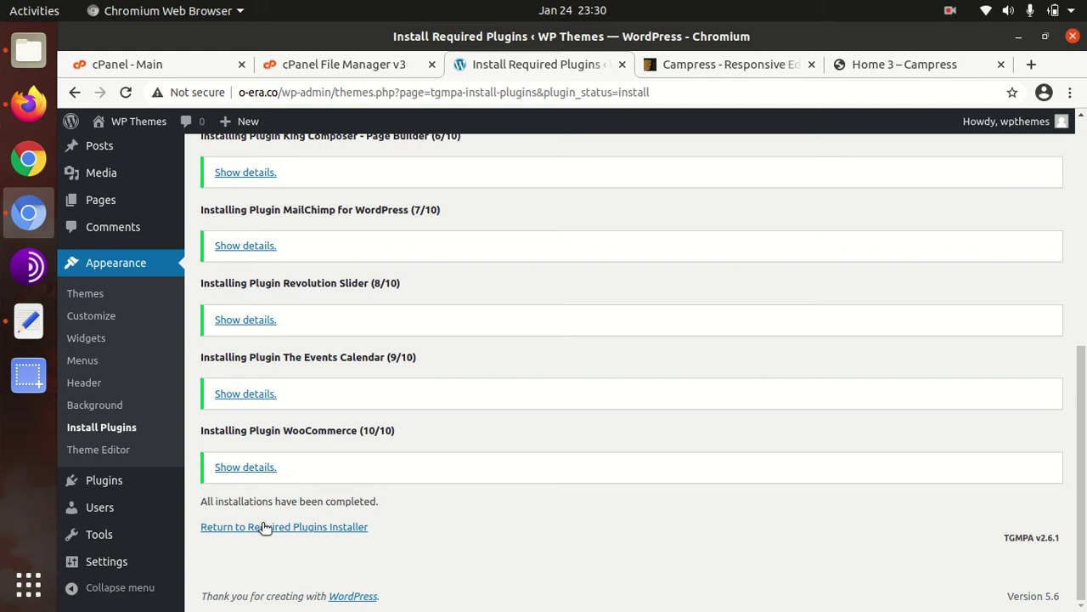
Return to the required plugins installer and bulk-activate all ten plugins
{"action": "left_click", "coordinate": [244, 527]}
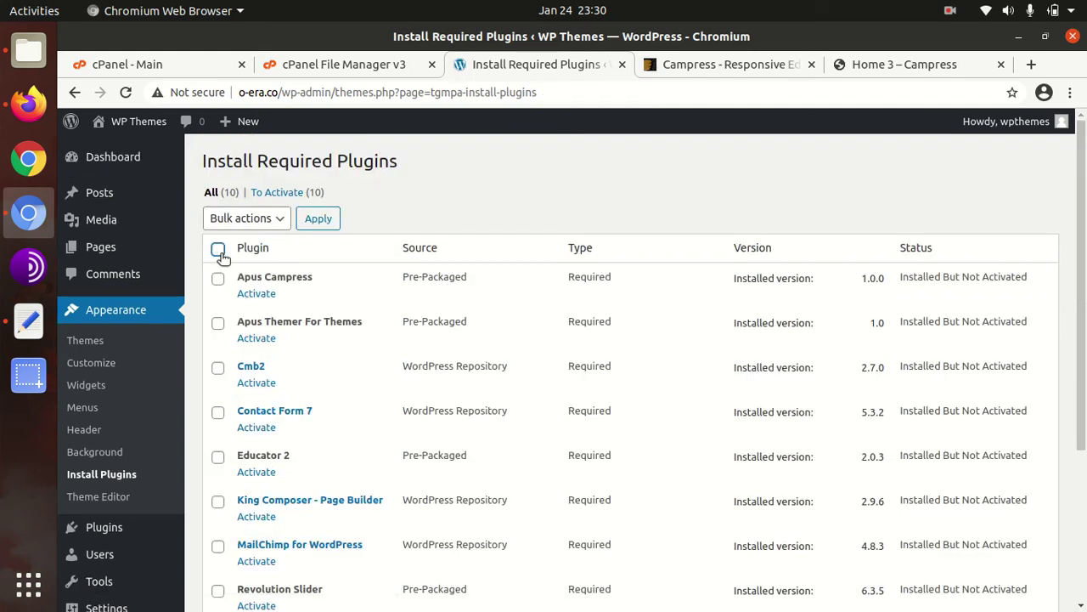
{"action": "left_click", "coordinate": [218, 249]}
{"action": "left_click", "coordinate": [247, 218]}
{"action": "left_click", "coordinate": [238, 280]}
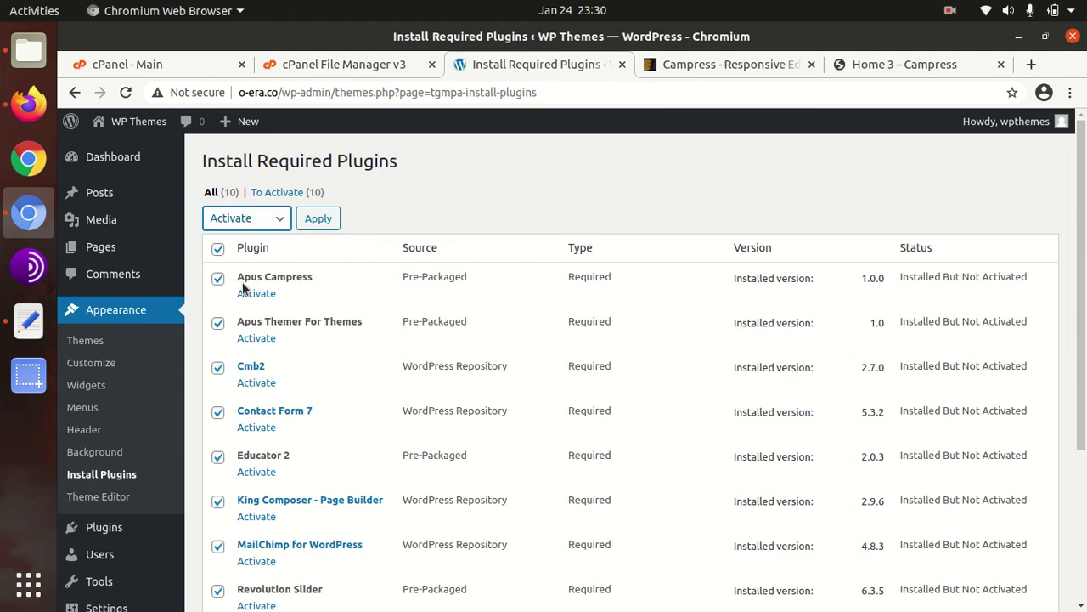
{"action": "left_click", "coordinate": [412, 214]}
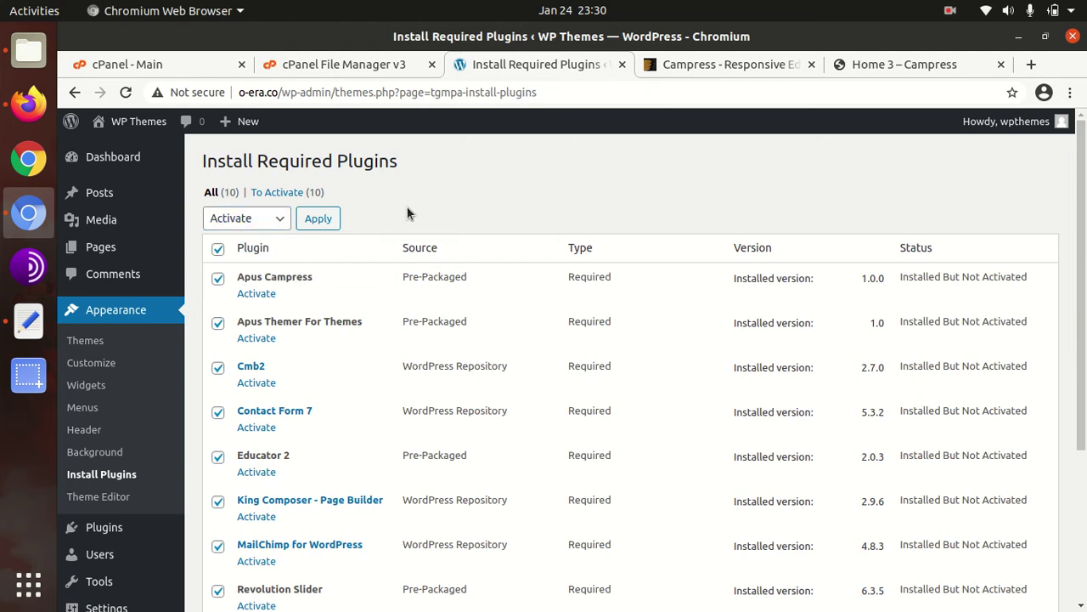
{"action": "left_click", "coordinate": [310, 220]}
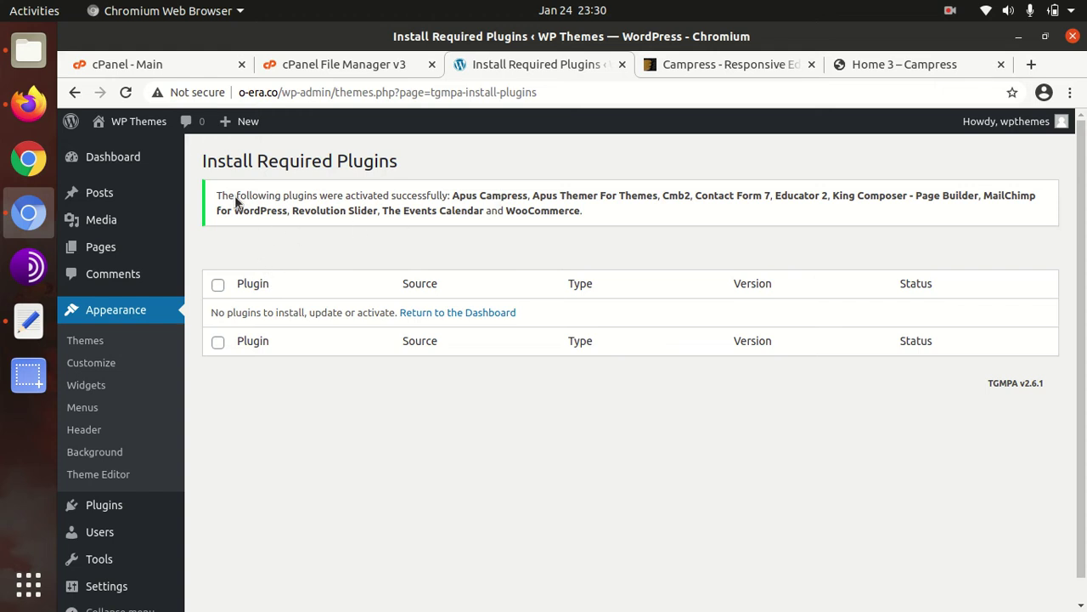
Reload the installer page and step back through browser history after the access-denied error
{"action": "left_click", "coordinate": [126, 91]}
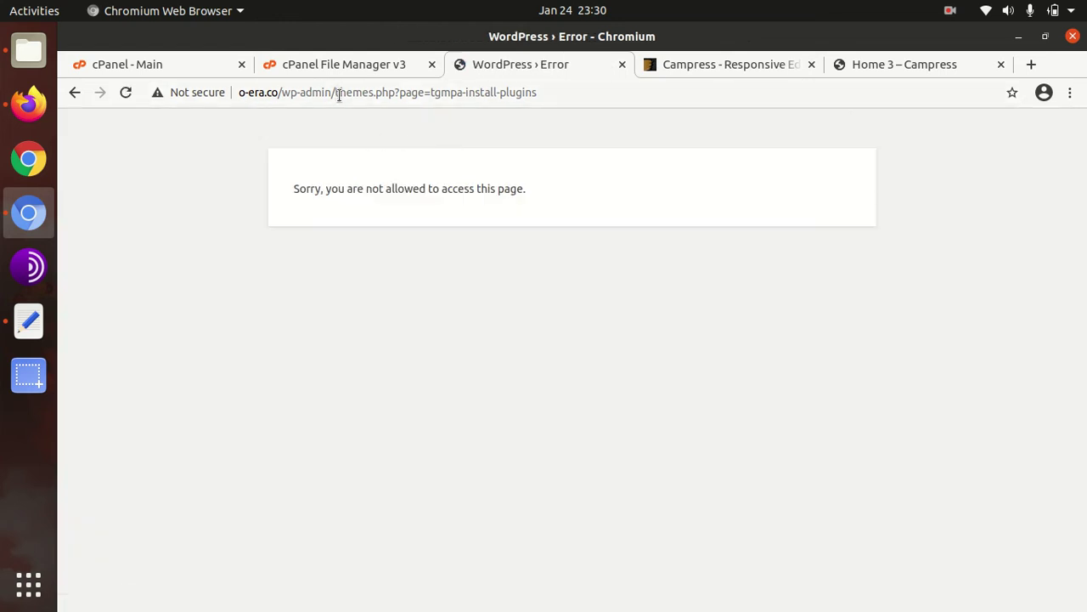
{"action": "left_click_drag", "start_coordinate": [337, 92], "coordinate": [442, 88]}
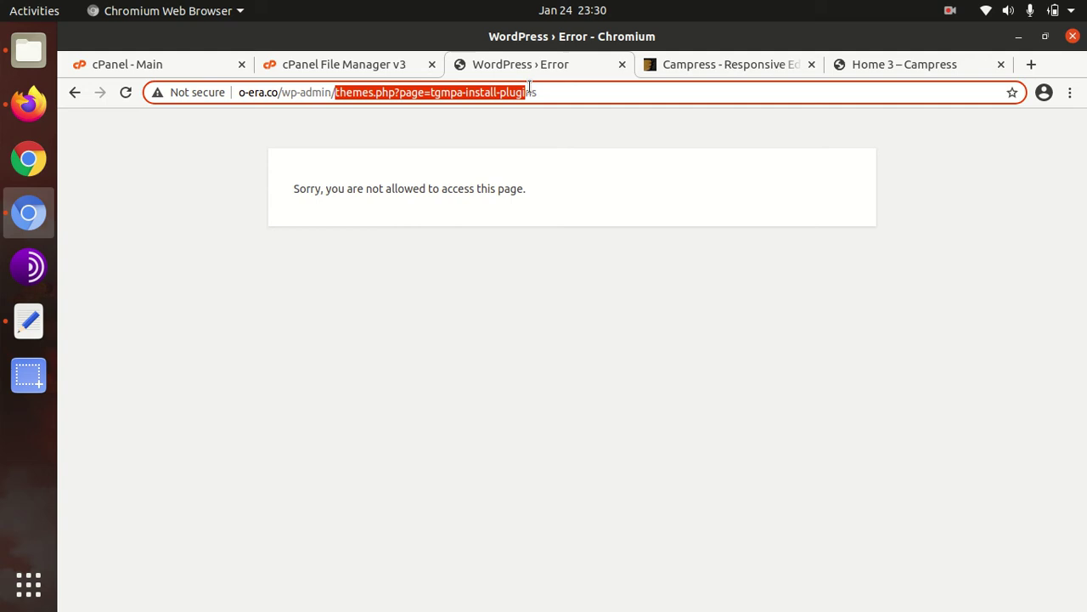
{"action": "left_click_drag", "start_coordinate": [529, 88], "coordinate": [546, 85]}
{"action": "left_click_drag", "start_coordinate": [282, 92], "coordinate": [332, 92]}
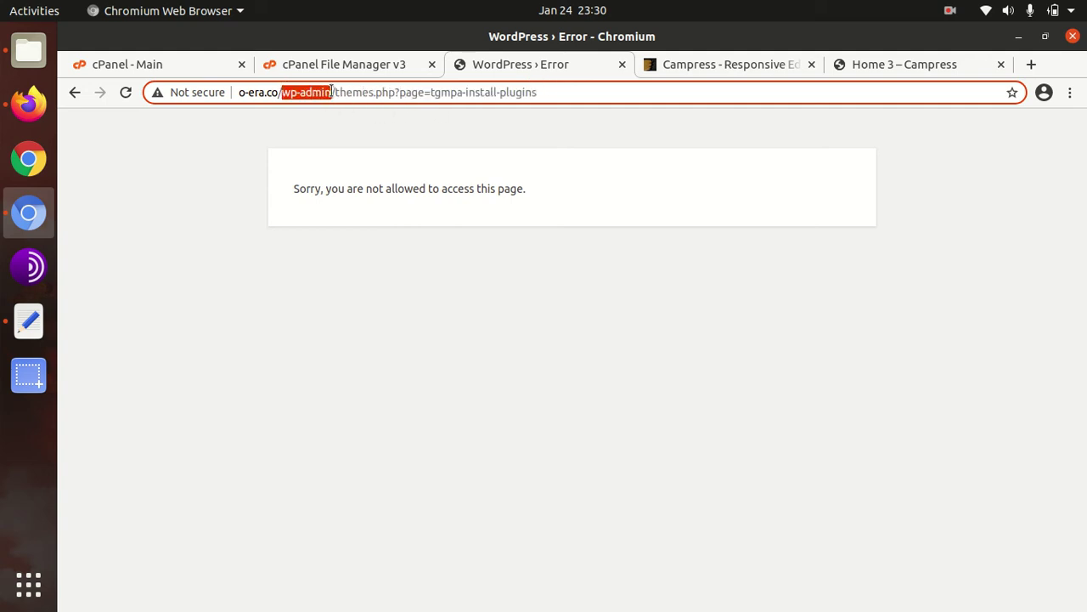
{"action": "left_click", "coordinate": [75, 92]}
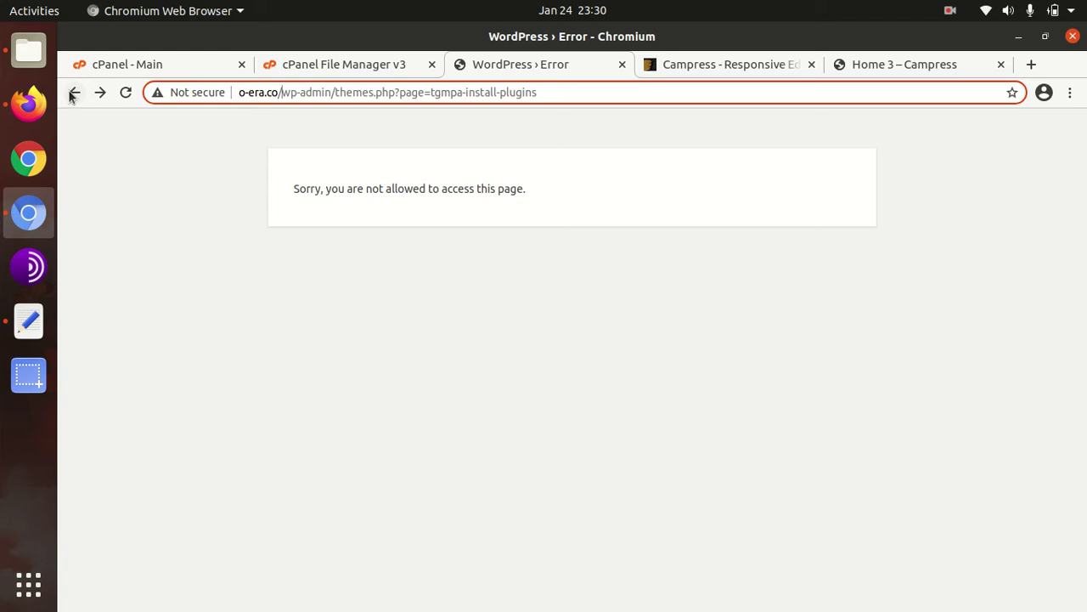
{"action": "left_click", "coordinate": [73, 93]}
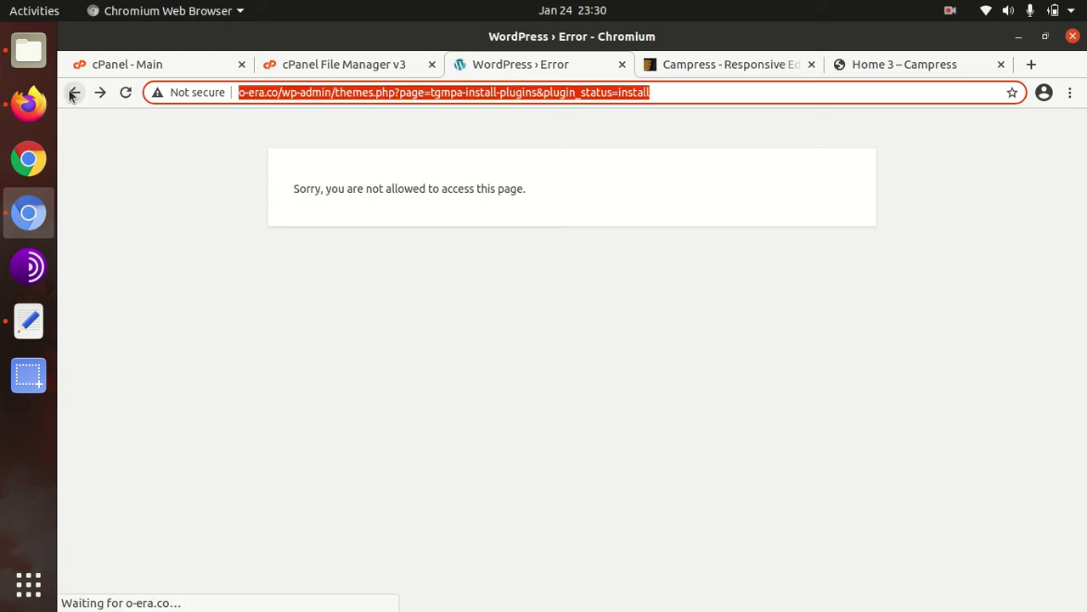
Trim the address to o-era.co/wp-admin/ and load the admin dashboard
{"action": "left_click", "coordinate": [297, 116]}
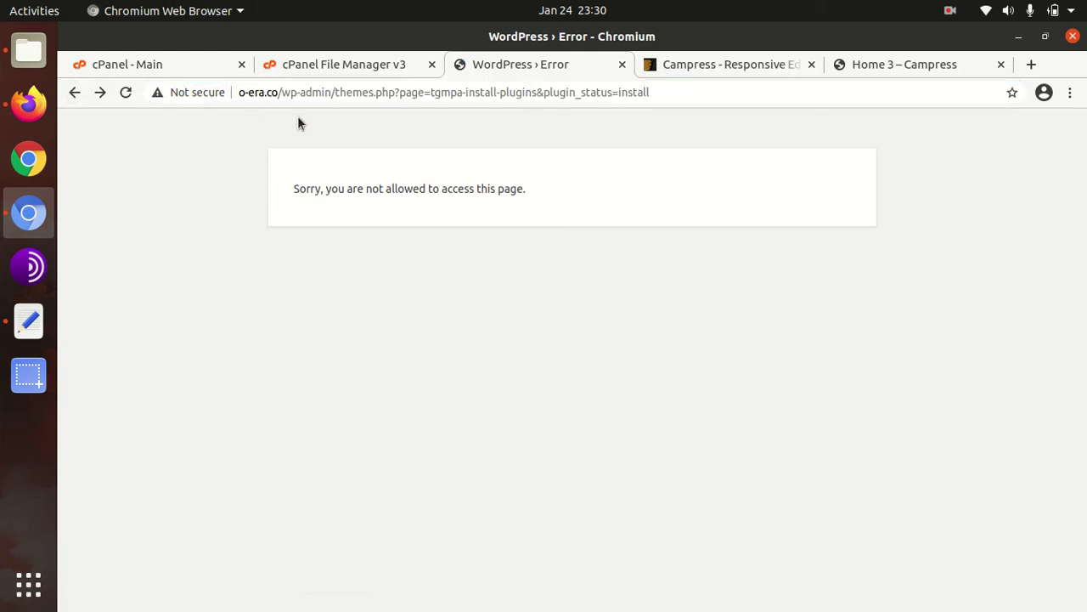
{"action": "left_click_drag", "start_coordinate": [337, 95], "coordinate": [824, 81]}
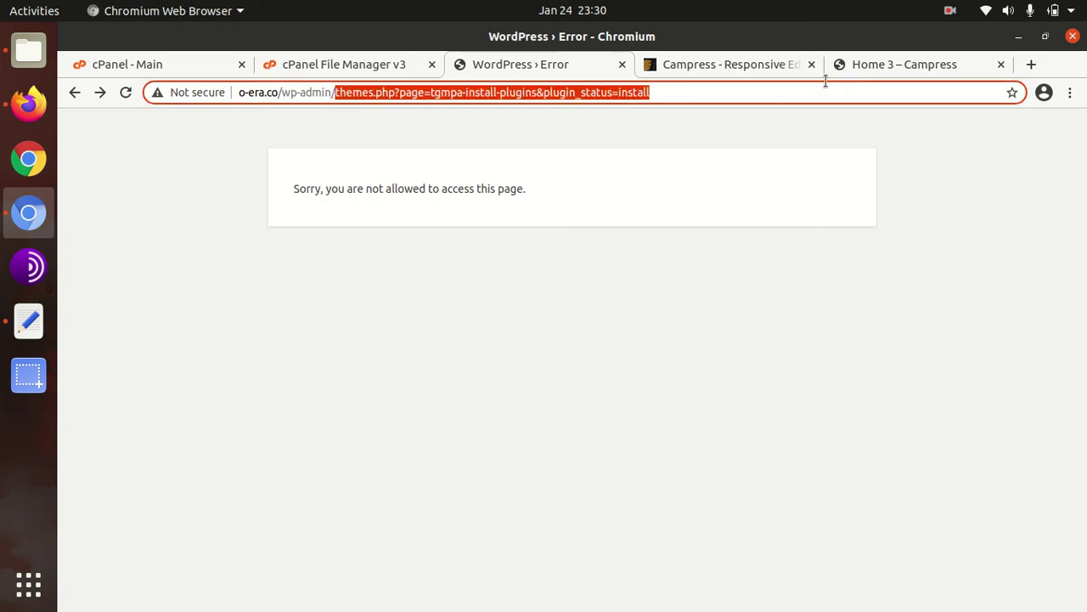
{"action": "key", "text": "BackSpace"}
{"action": "key", "text": "Return"}
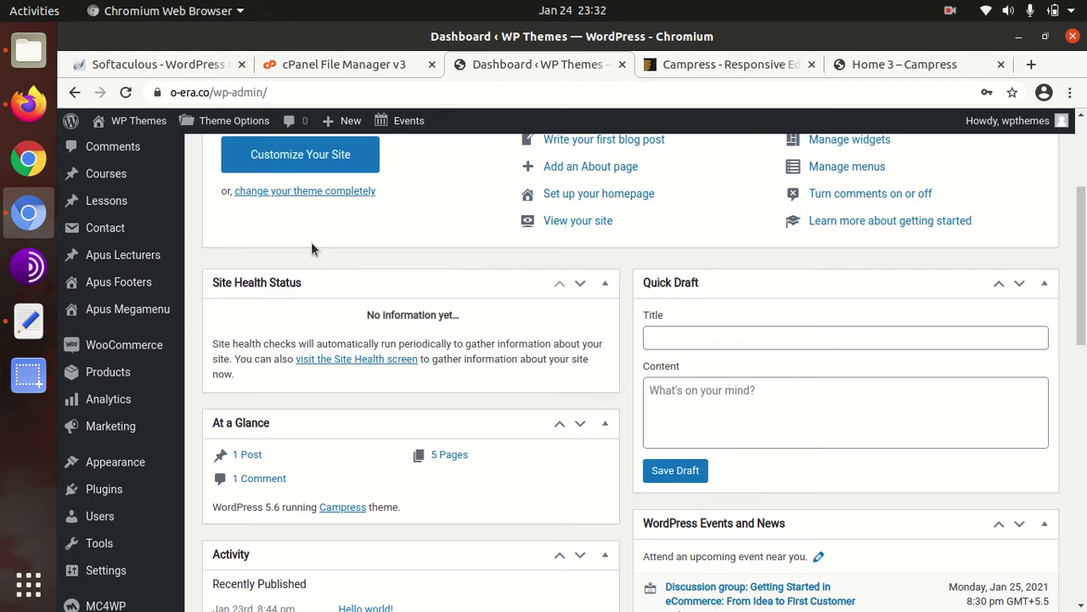
{"action": "mouse_move", "coordinate": [138, 121]}
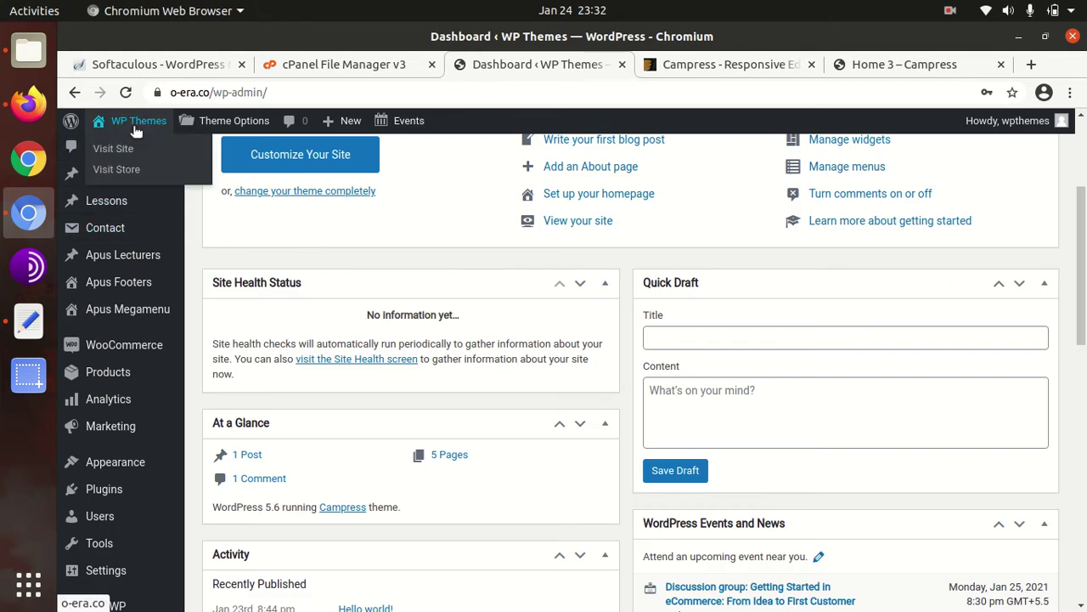
Open the live o-era.co site in a new tab and scroll through its Campress front page
{"action": "middle_click", "coordinate": [113, 148]}
{"action": "left_click", "coordinate": [586, 64]}
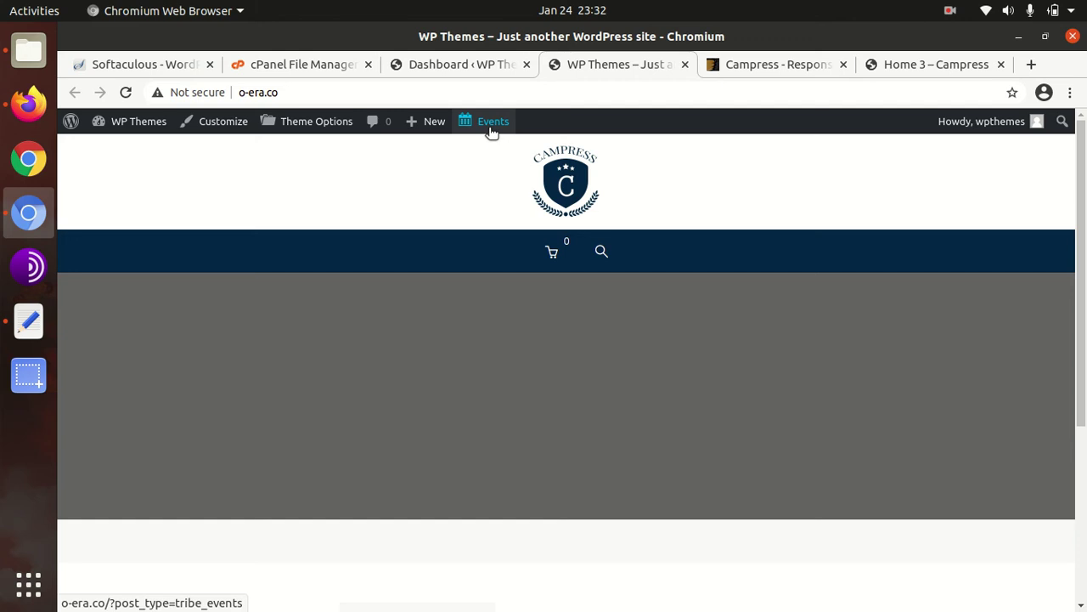
{"action": "scroll", "coordinate": [508, 210], "scroll_direction": "down", "scroll_amount": 5}
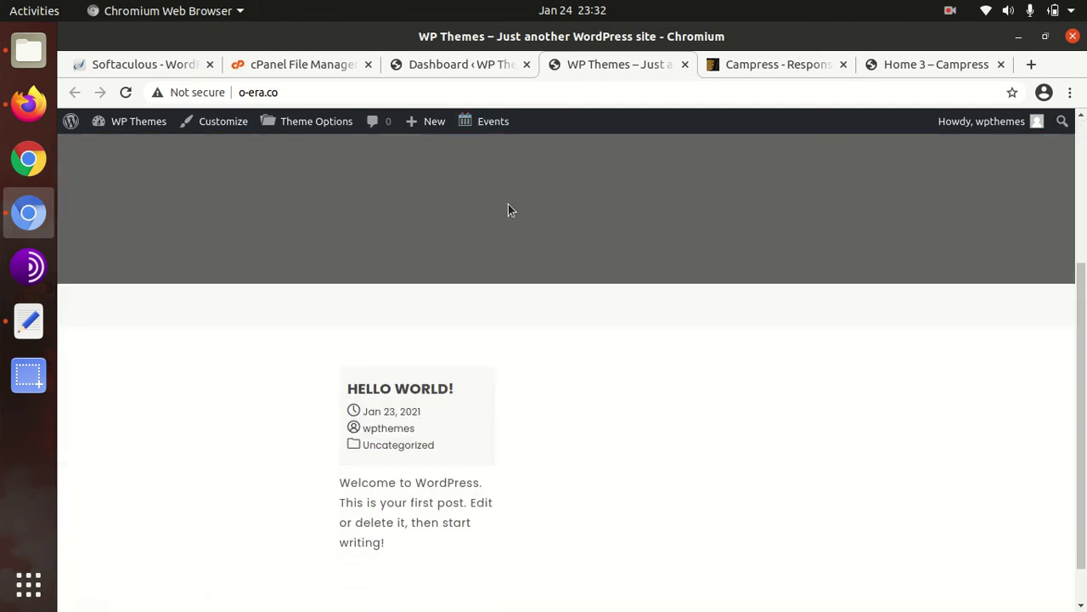
{"action": "scroll", "coordinate": [508, 209], "scroll_direction": "up", "scroll_amount": 3}
{"action": "scroll", "coordinate": [508, 210], "scroll_direction": "up", "scroll_amount": 2}
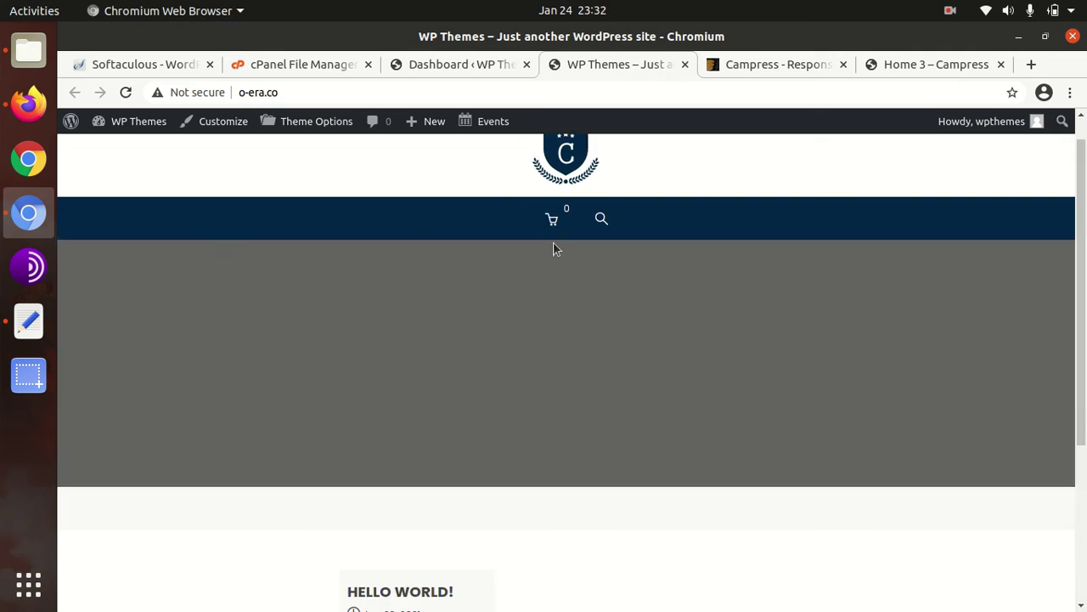
{"action": "scroll", "coordinate": [554, 248], "scroll_direction": "up", "scroll_amount": 1}
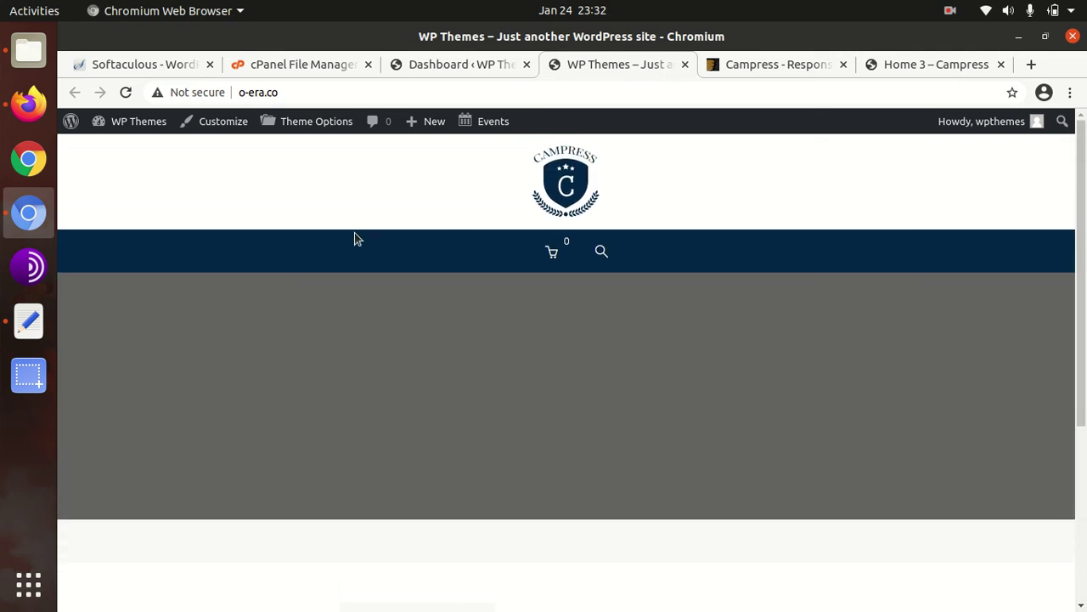
Return to the dashboard tab and browse the admin menu's new Courses, Lessons and Apus Lecturers sections
{"action": "left_click", "coordinate": [467, 67]}
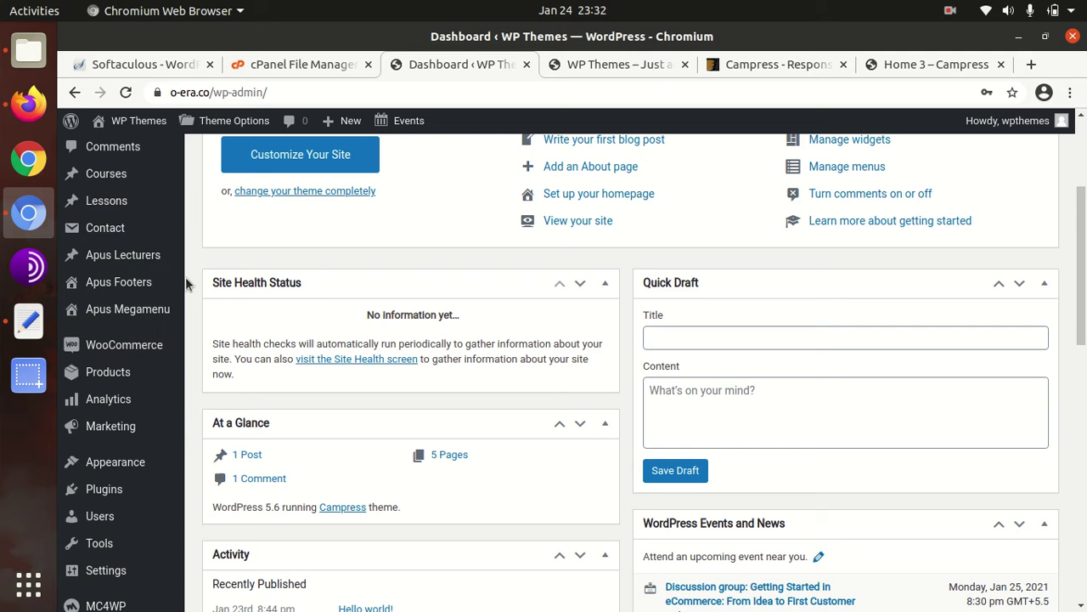
{"action": "scroll", "coordinate": [175, 282], "scroll_direction": "down", "scroll_amount": 2}
{"action": "scroll", "coordinate": [146, 285], "scroll_direction": "down", "scroll_amount": 2}
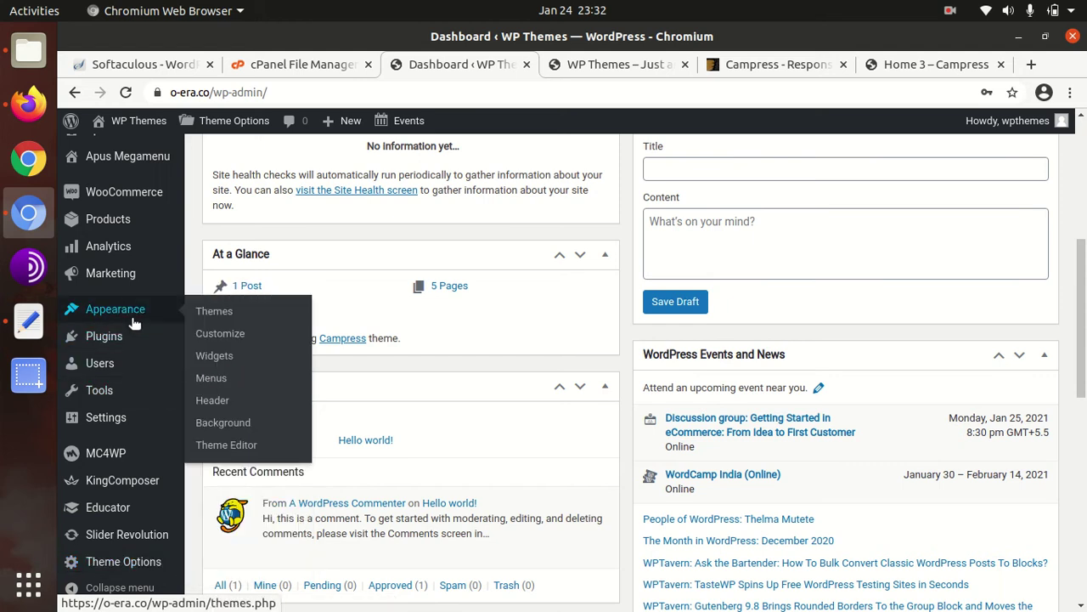
{"action": "scroll", "coordinate": [147, 318], "scroll_direction": "up", "scroll_amount": 1}
{"action": "scroll", "coordinate": [146, 318], "scroll_direction": "up", "scroll_amount": 2}
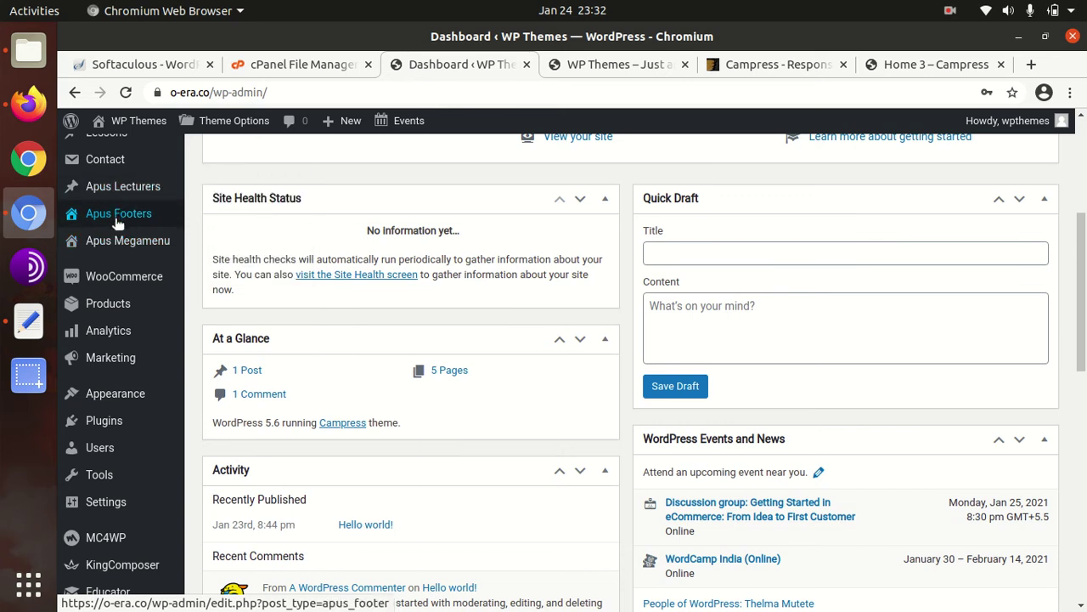
{"action": "scroll", "coordinate": [119, 195], "scroll_direction": "up", "scroll_amount": 4}
{"action": "scroll", "coordinate": [116, 255], "scroll_direction": "up", "scroll_amount": 3}
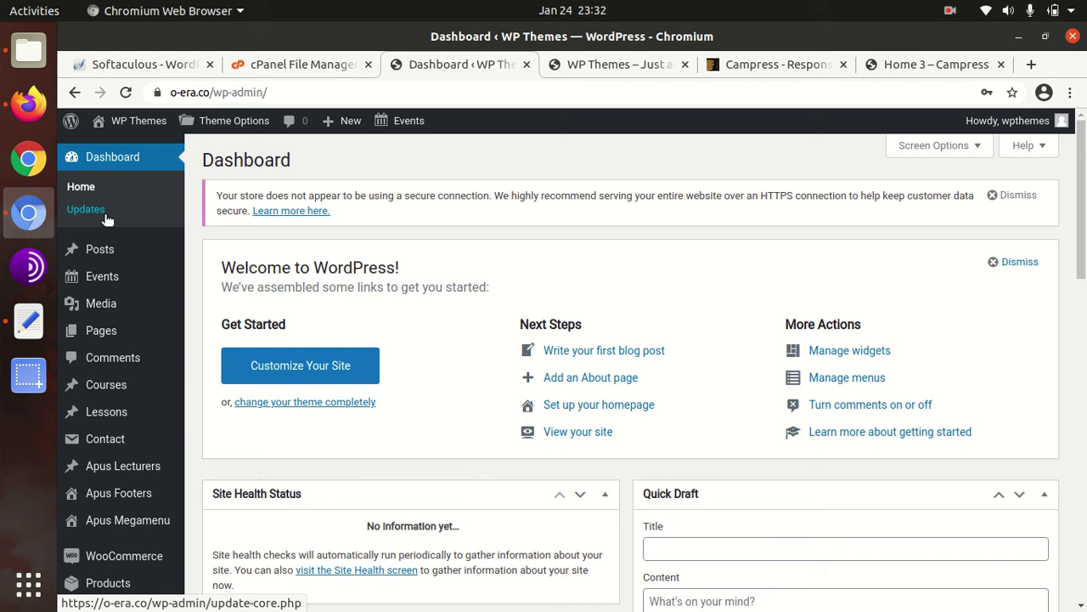
{"action": "scroll", "coordinate": [105, 388], "scroll_direction": "down", "scroll_amount": 2}
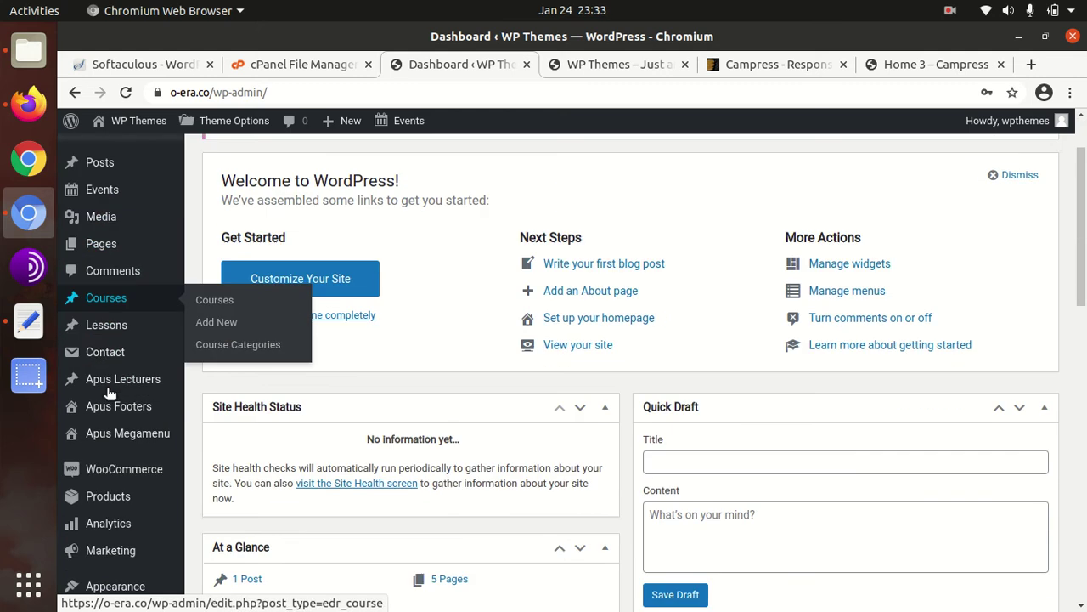
{"action": "scroll", "coordinate": [105, 388], "scroll_direction": "down", "scroll_amount": 1}
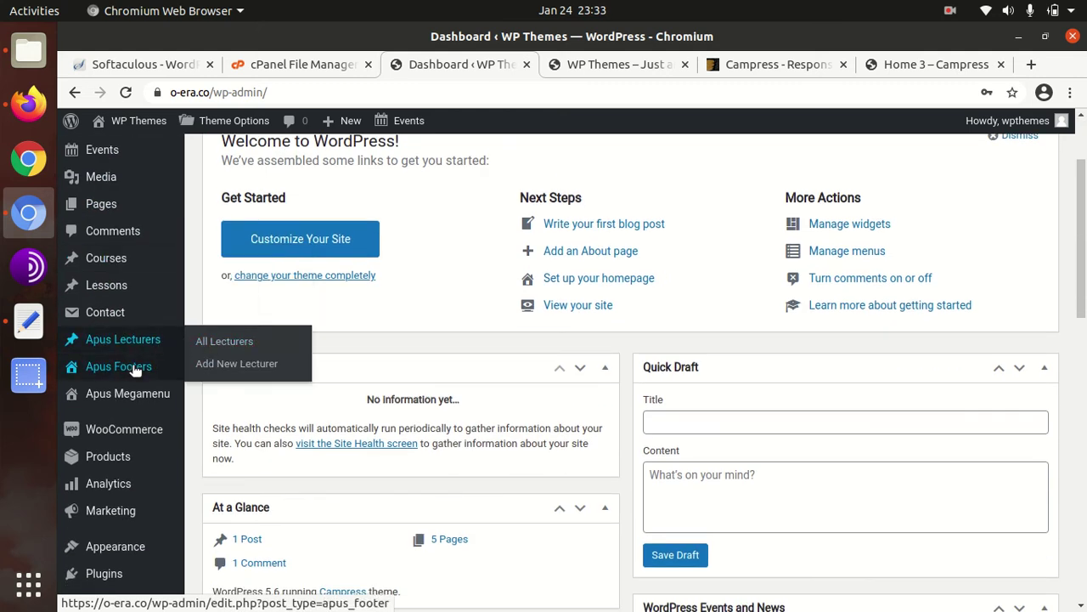
{"action": "scroll", "coordinate": [153, 368], "scroll_direction": "down", "scroll_amount": 2}
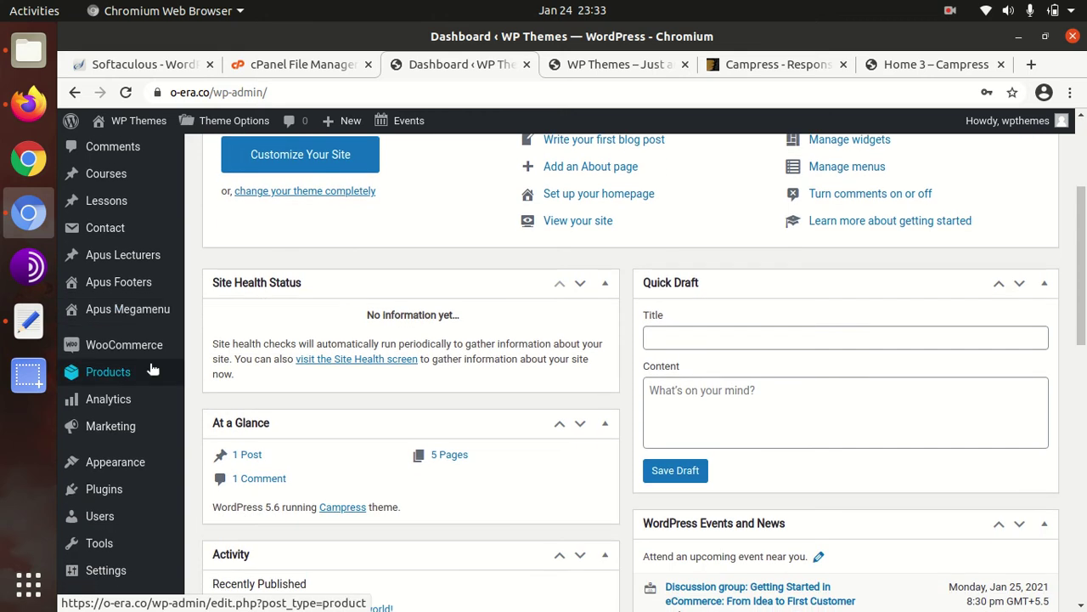
{"action": "scroll", "coordinate": [128, 339], "scroll_direction": "down", "scroll_amount": 3}
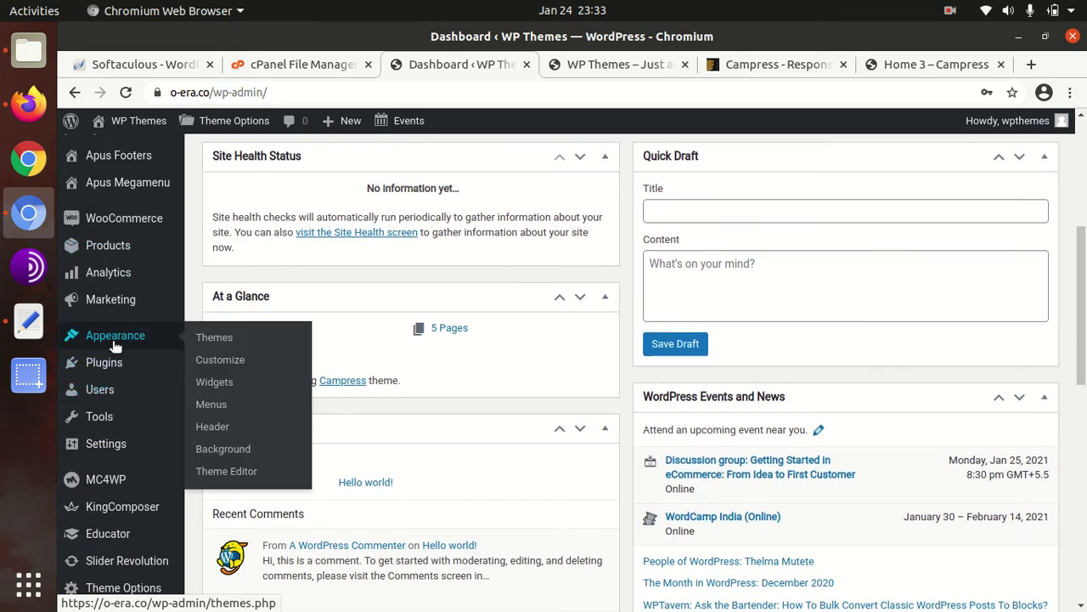
{"action": "mouse_move", "coordinate": [100, 542]}
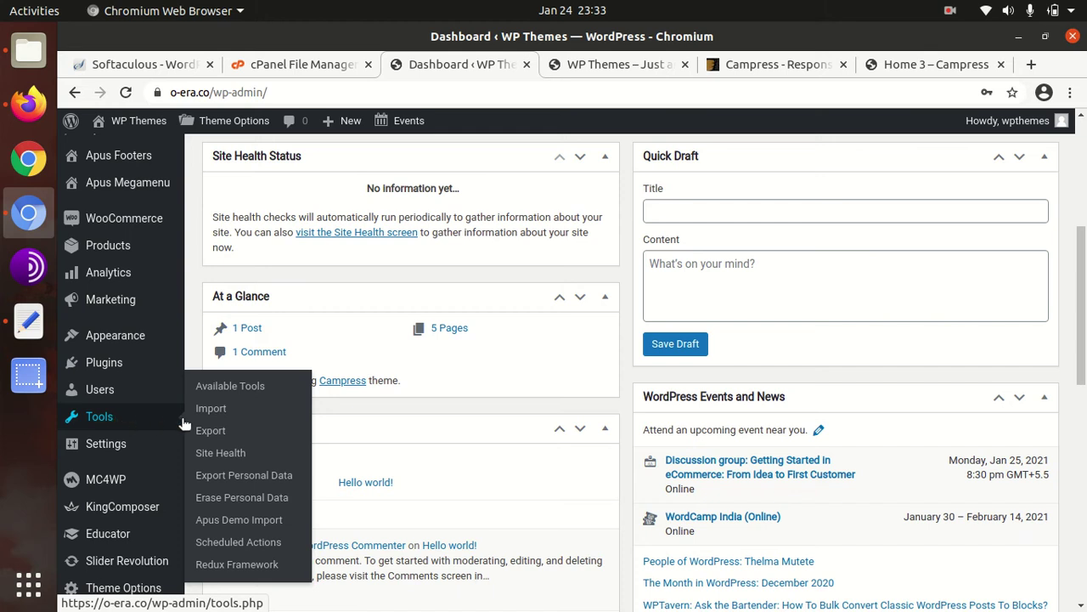
Run the Apus Demo Import and wait until 'Importing is successful!' appears
{"action": "left_click", "coordinate": [227, 524]}
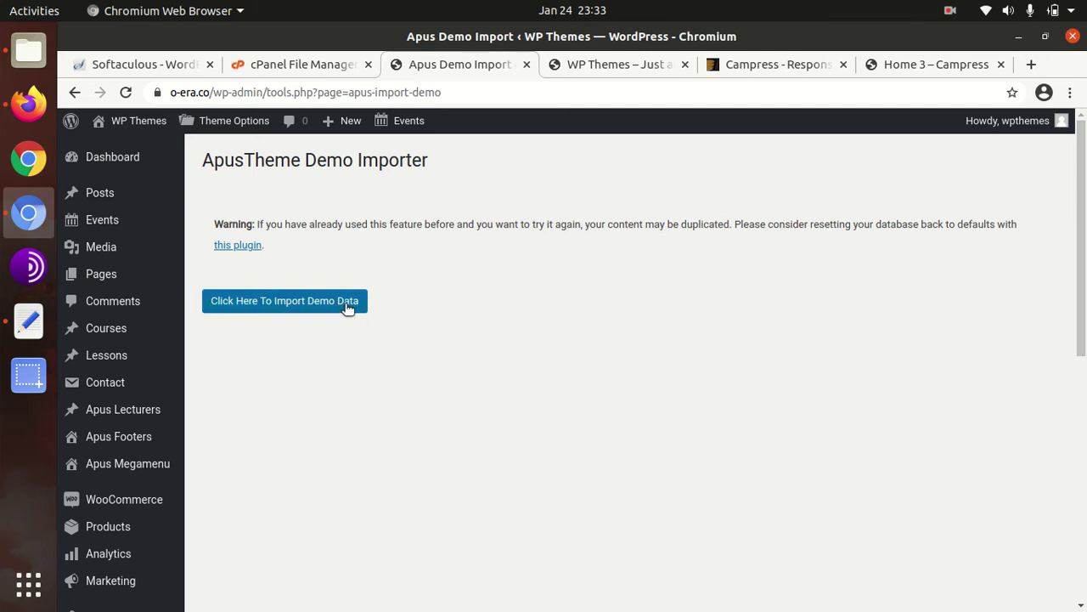
{"action": "left_click", "coordinate": [299, 308]}
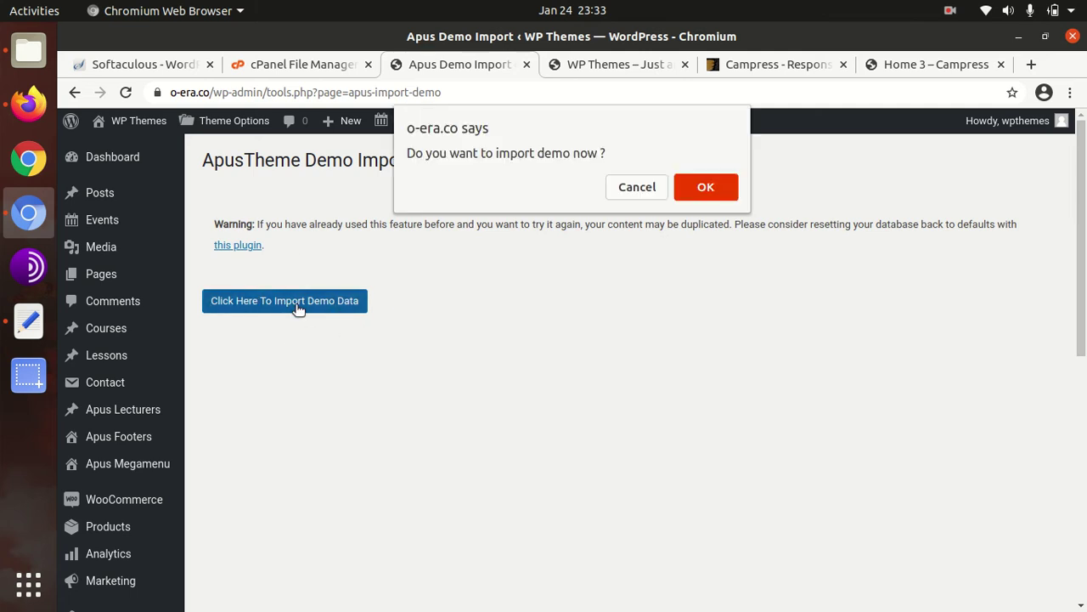
{"action": "left_click", "coordinate": [712, 189]}
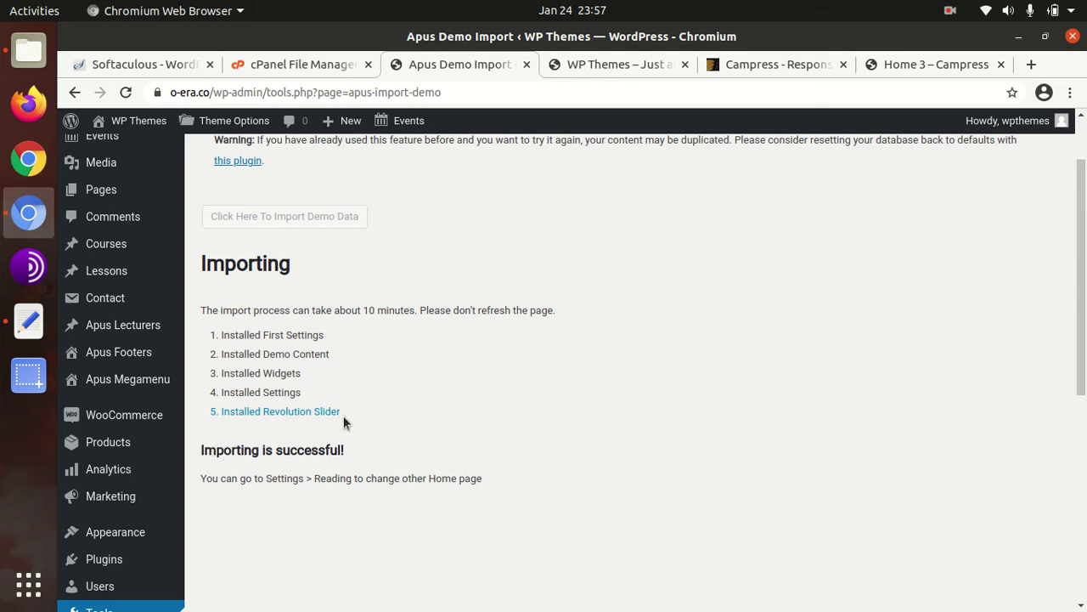
{"action": "scroll", "coordinate": [343, 417], "scroll_direction": "up", "scroll_amount": 1}
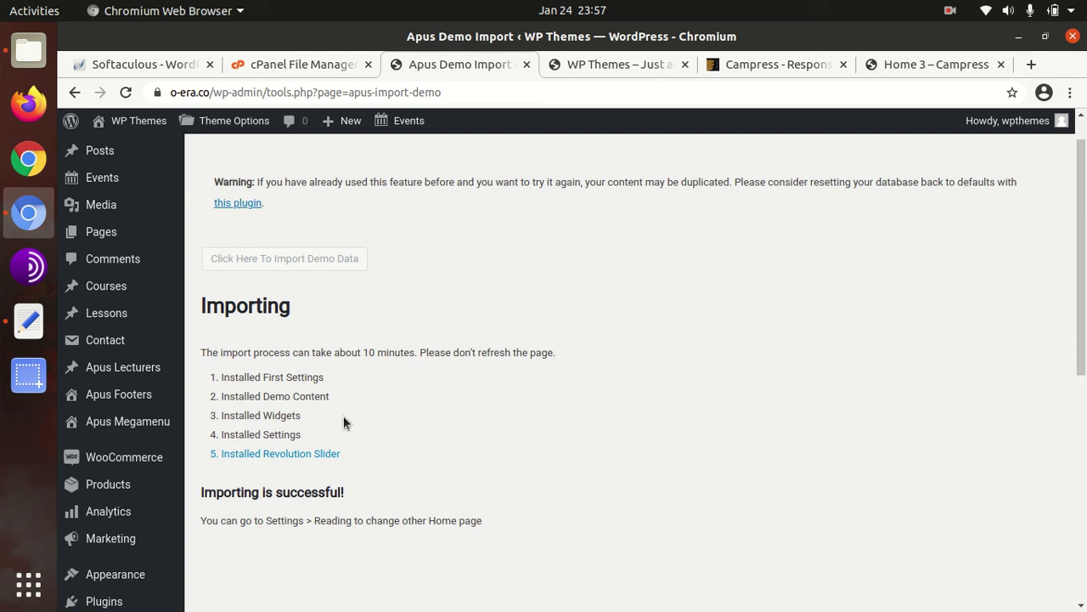
{"action": "scroll", "coordinate": [344, 415], "scroll_direction": "down", "scroll_amount": 3}
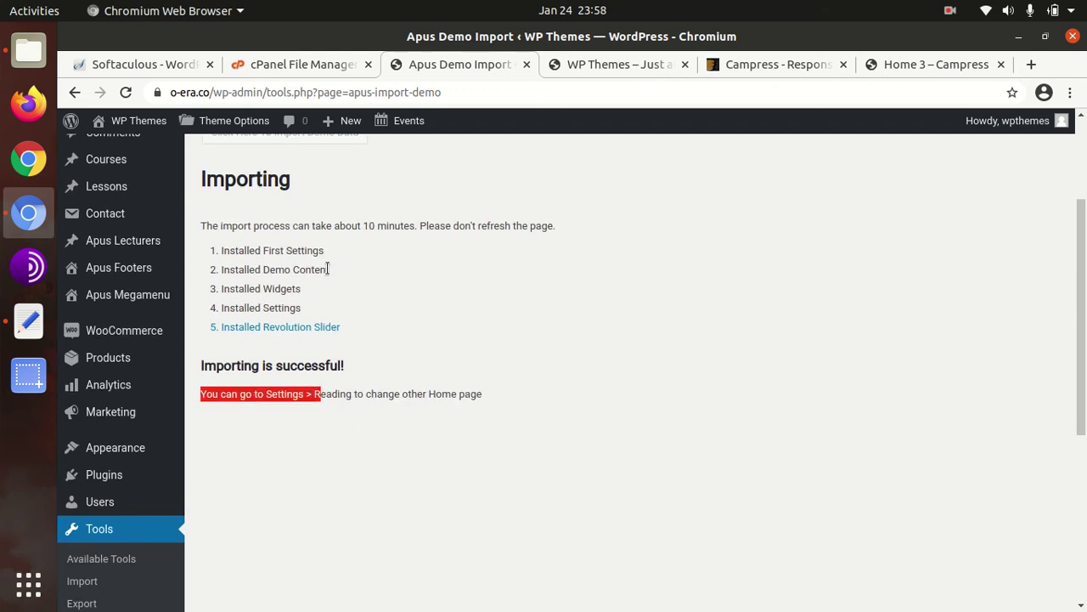
{"action": "scroll", "coordinate": [296, 292], "scroll_direction": "up", "scroll_amount": 2}
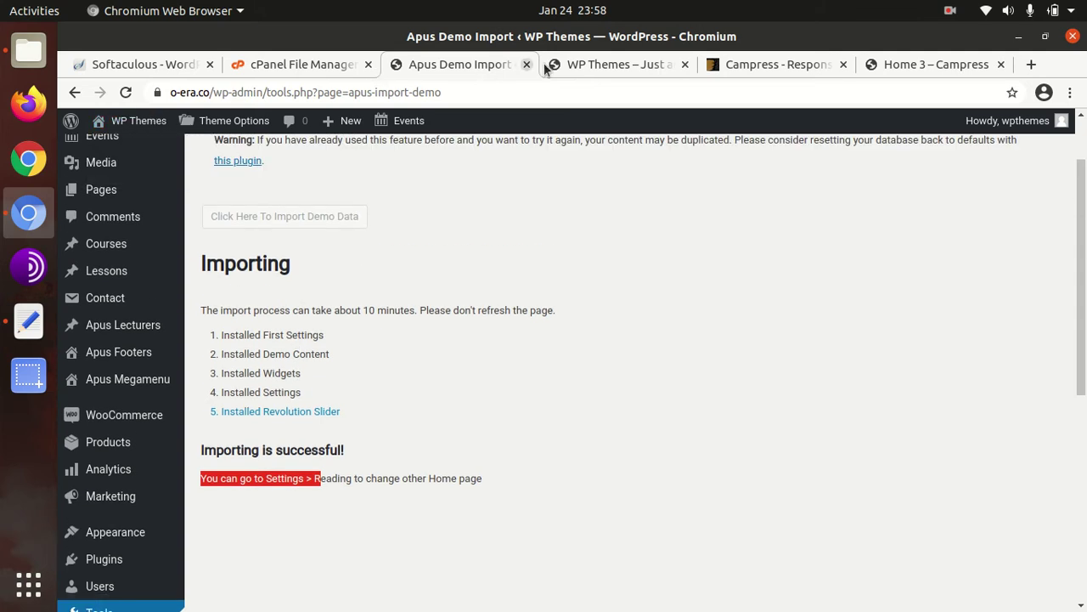
Reload the o-era.co front-page tab and scroll through the slider and Welcome to University section
{"action": "left_click", "coordinate": [574, 68]}
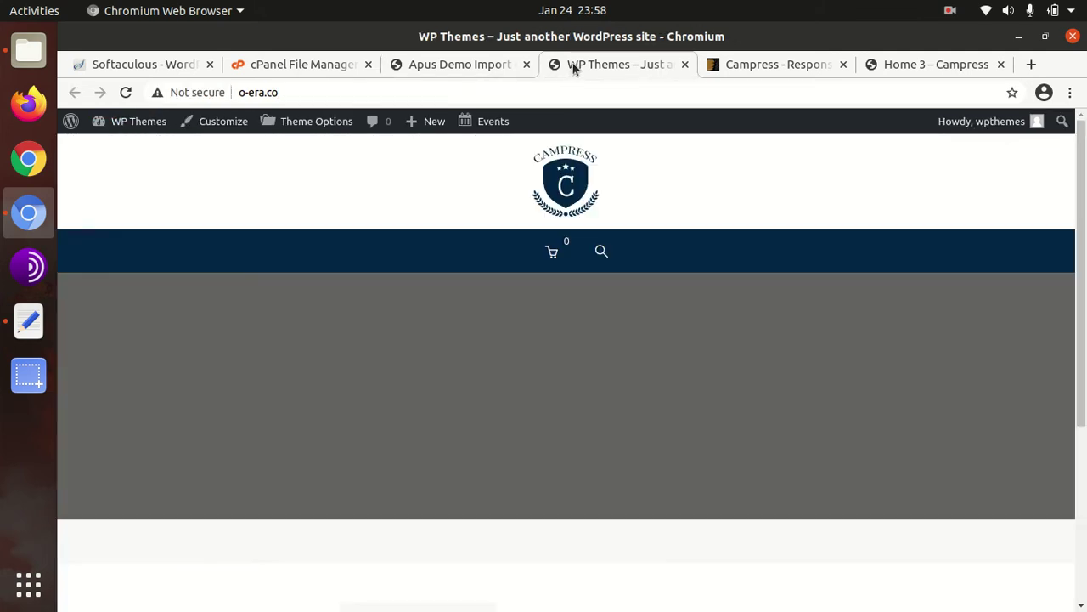
{"action": "left_click", "coordinate": [127, 94]}
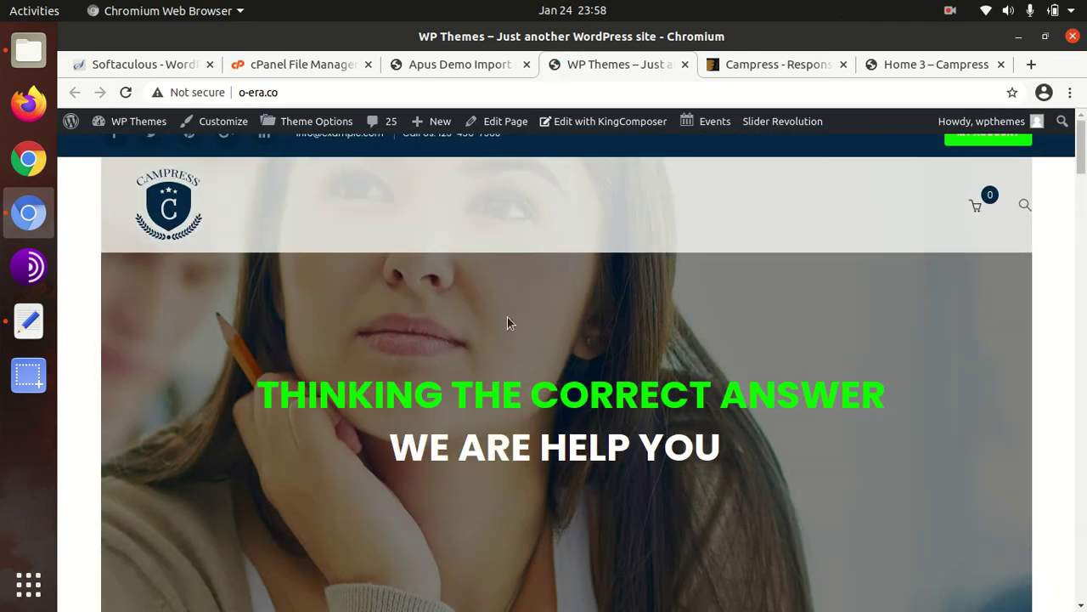
{"action": "scroll", "coordinate": [671, 253], "scroll_direction": "down", "scroll_amount": 1}
{"action": "scroll", "coordinate": [671, 253], "scroll_direction": "down", "scroll_amount": 2}
{"action": "scroll", "coordinate": [671, 253], "scroll_direction": "down", "scroll_amount": 3}
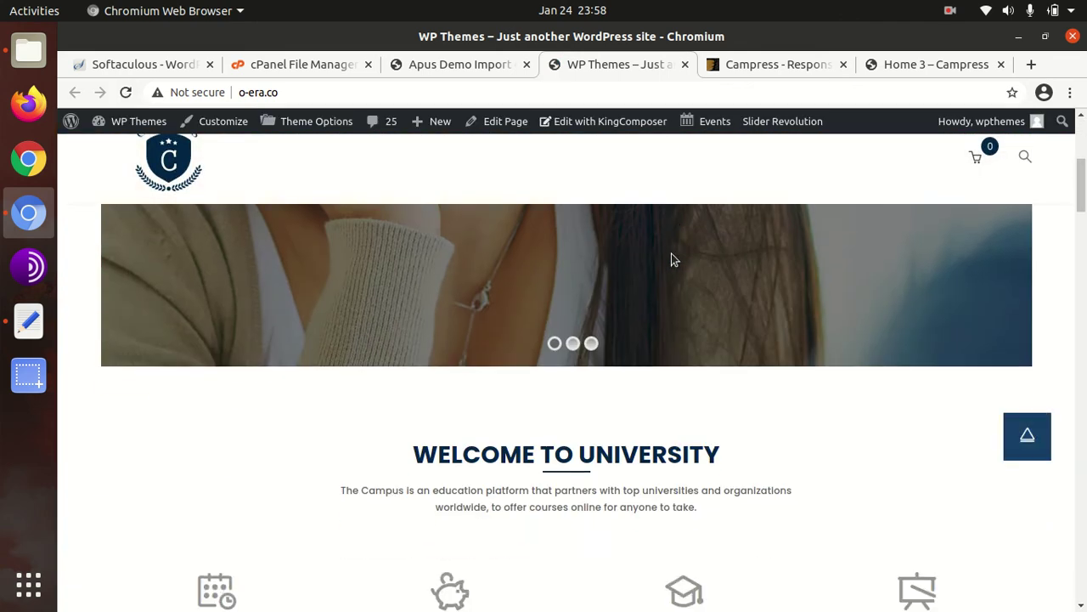
{"action": "scroll", "coordinate": [671, 253], "scroll_direction": "down", "scroll_amount": 3}
{"action": "scroll", "coordinate": [671, 252], "scroll_direction": "down", "scroll_amount": 2}
{"action": "scroll", "coordinate": [671, 252], "scroll_direction": "up", "scroll_amount": 4}
{"action": "scroll", "coordinate": [671, 253], "scroll_direction": "up", "scroll_amount": 5}
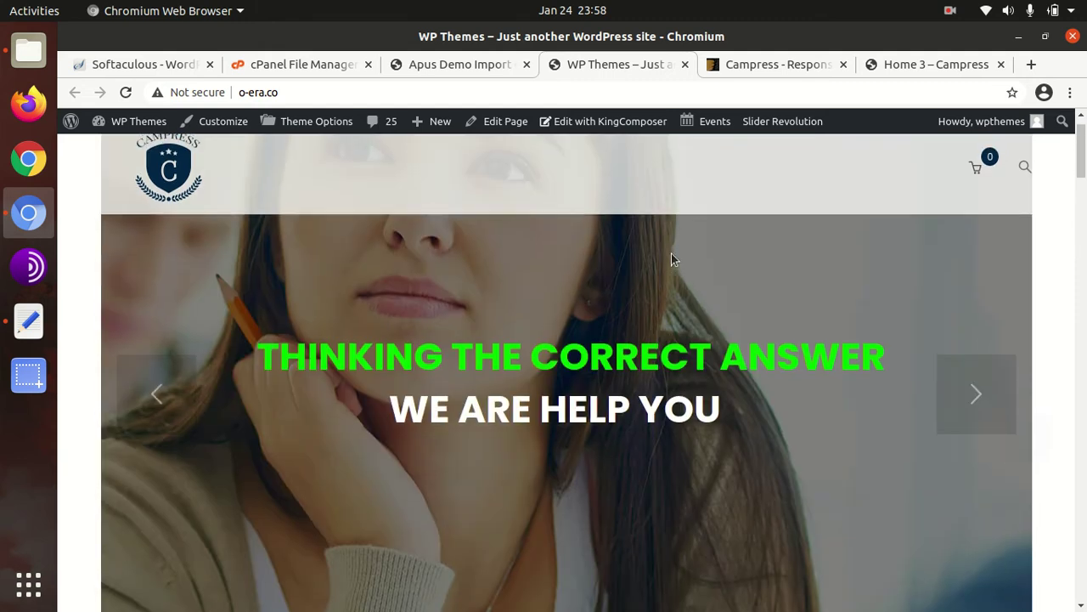
{"action": "scroll", "coordinate": [671, 253], "scroll_direction": "up", "scroll_amount": 1}
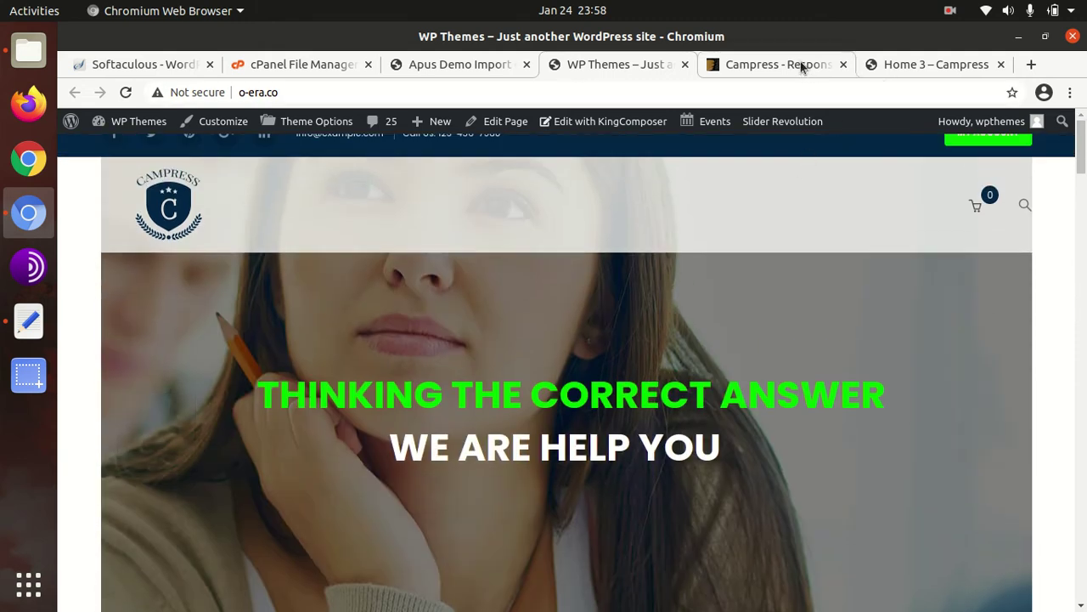
Open the original Campress demo's main Home page and scroll through it
{"action": "left_click", "coordinate": [906, 68]}
{"action": "scroll", "coordinate": [680, 299], "scroll_direction": "up", "scroll_amount": 3}
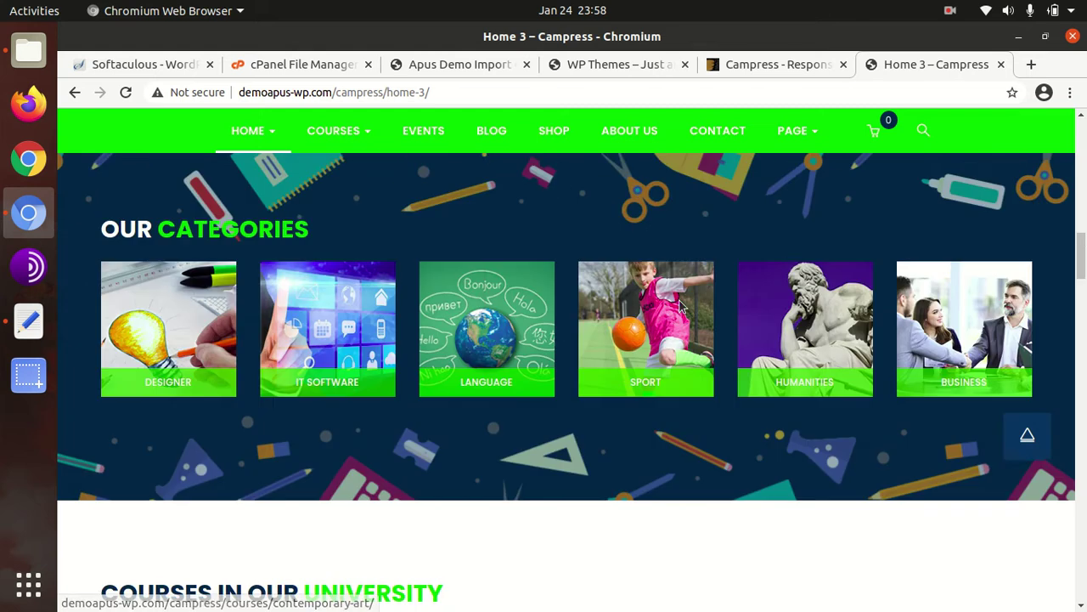
{"action": "scroll", "coordinate": [679, 299], "scroll_direction": "up", "scroll_amount": 3}
{"action": "scroll", "coordinate": [678, 299], "scroll_direction": "up", "scroll_amount": 5}
{"action": "scroll", "coordinate": [679, 299], "scroll_direction": "up", "scroll_amount": 3}
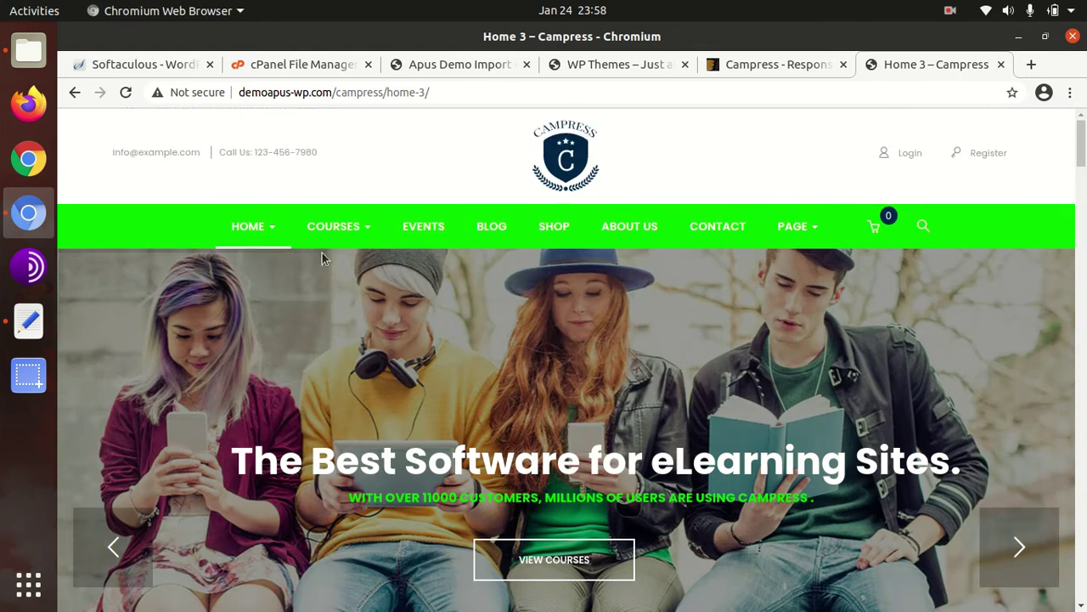
{"action": "left_click", "coordinate": [238, 226]}
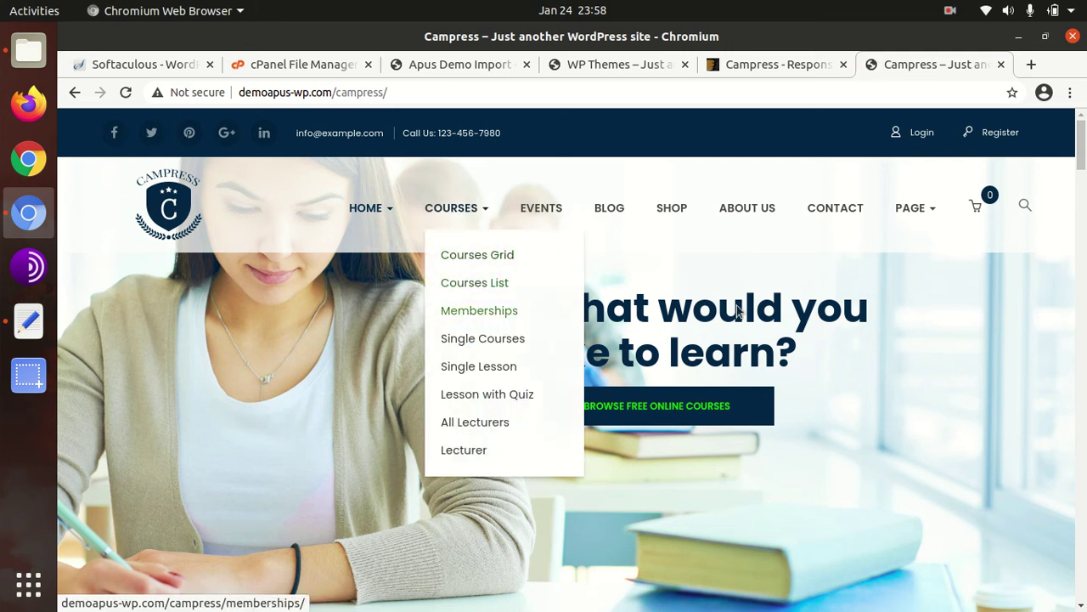
{"action": "scroll", "coordinate": [756, 298], "scroll_direction": "down", "scroll_amount": 3}
{"action": "scroll", "coordinate": [756, 298], "scroll_direction": "down", "scroll_amount": 3}
{"action": "scroll", "coordinate": [756, 304], "scroll_direction": "down", "scroll_amount": 5}
{"action": "scroll", "coordinate": [756, 304], "scroll_direction": "up", "scroll_amount": 7}
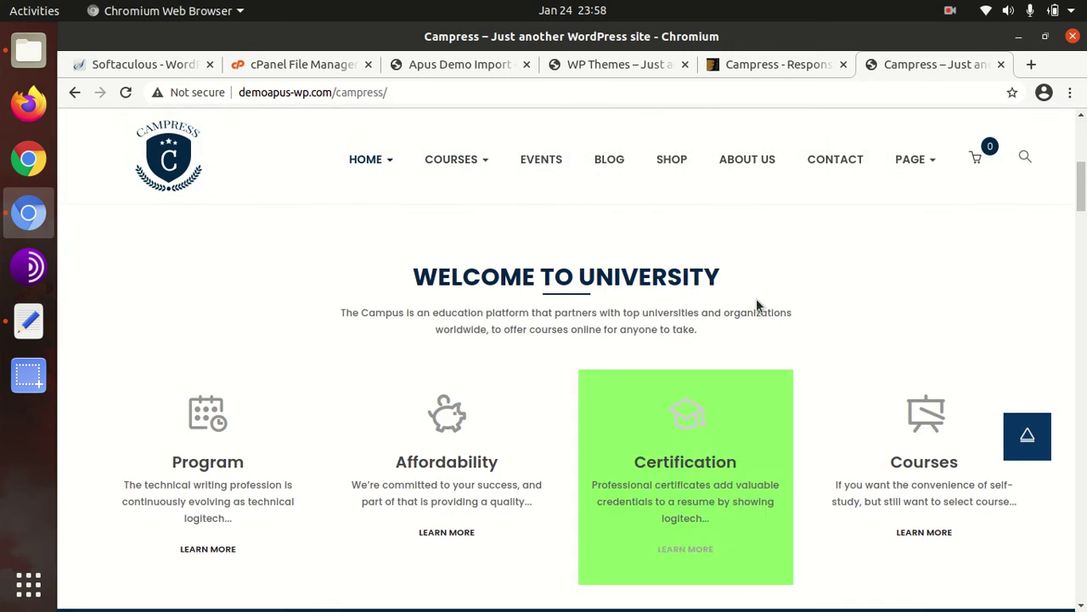
Compare the site's front page against the demo once more, then return to the import results page
{"action": "left_click", "coordinate": [435, 65]}
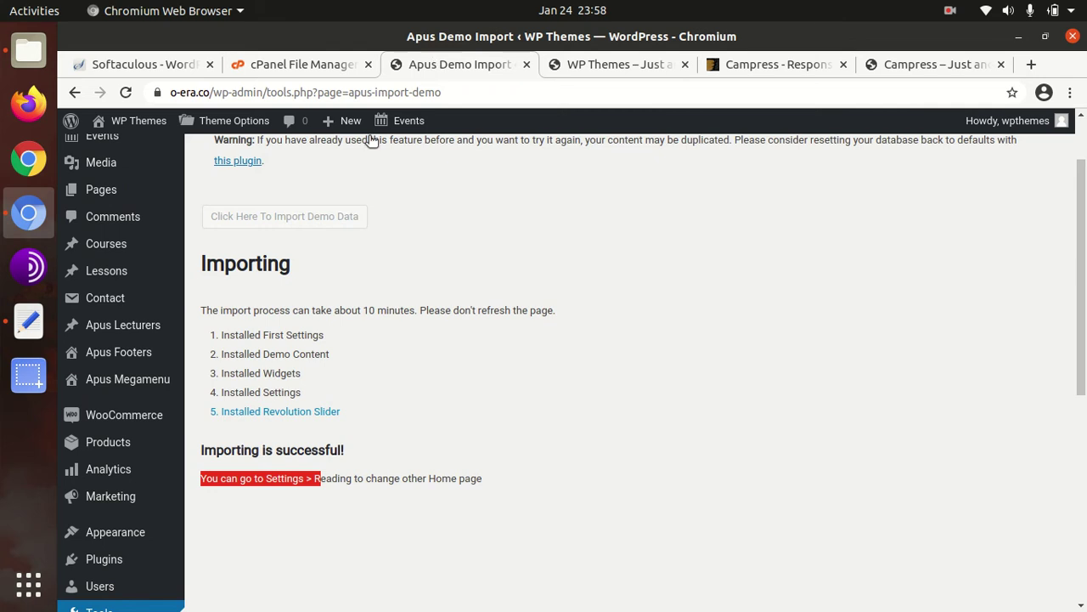
{"action": "left_click", "coordinate": [565, 68]}
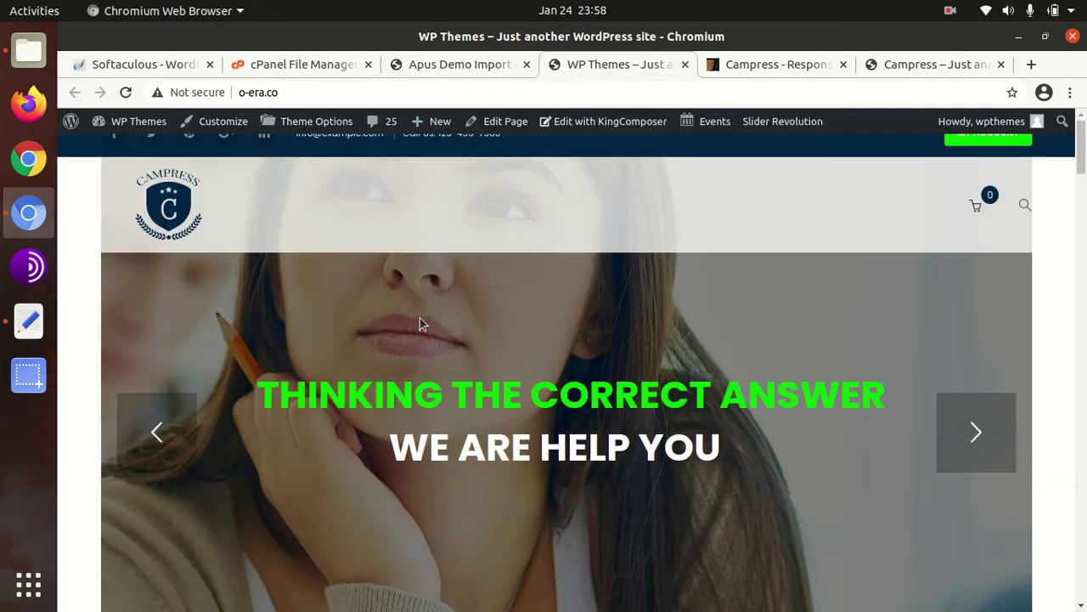
{"action": "scroll", "coordinate": [724, 196], "scroll_direction": "down", "scroll_amount": 1}
{"action": "scroll", "coordinate": [891, 204], "scroll_direction": "down", "scroll_amount": 5}
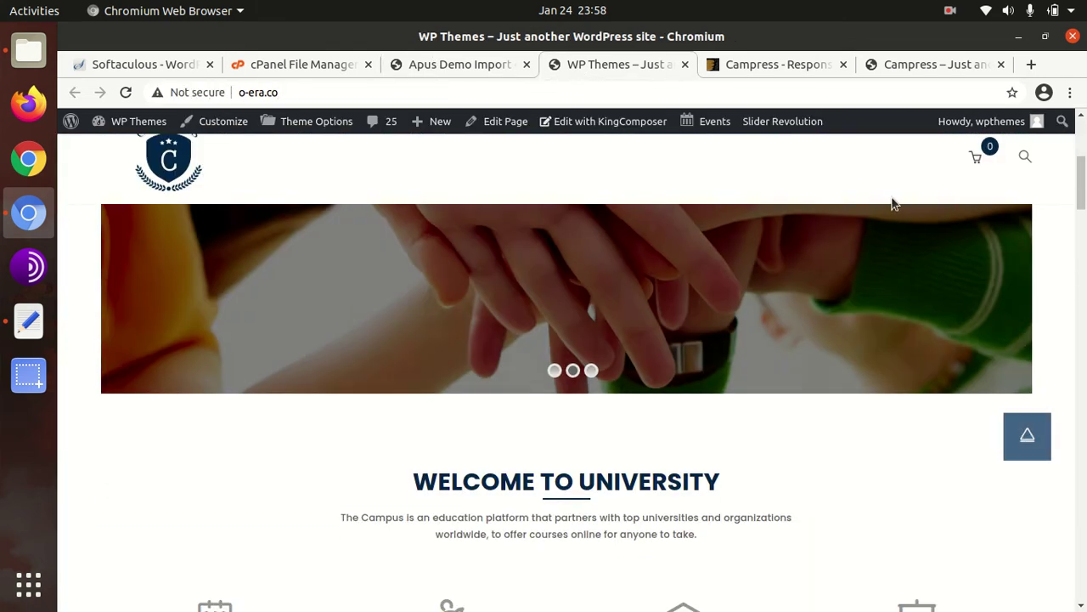
{"action": "scroll", "coordinate": [904, 198], "scroll_direction": "down", "scroll_amount": 3}
{"action": "left_click", "coordinate": [918, 68]}
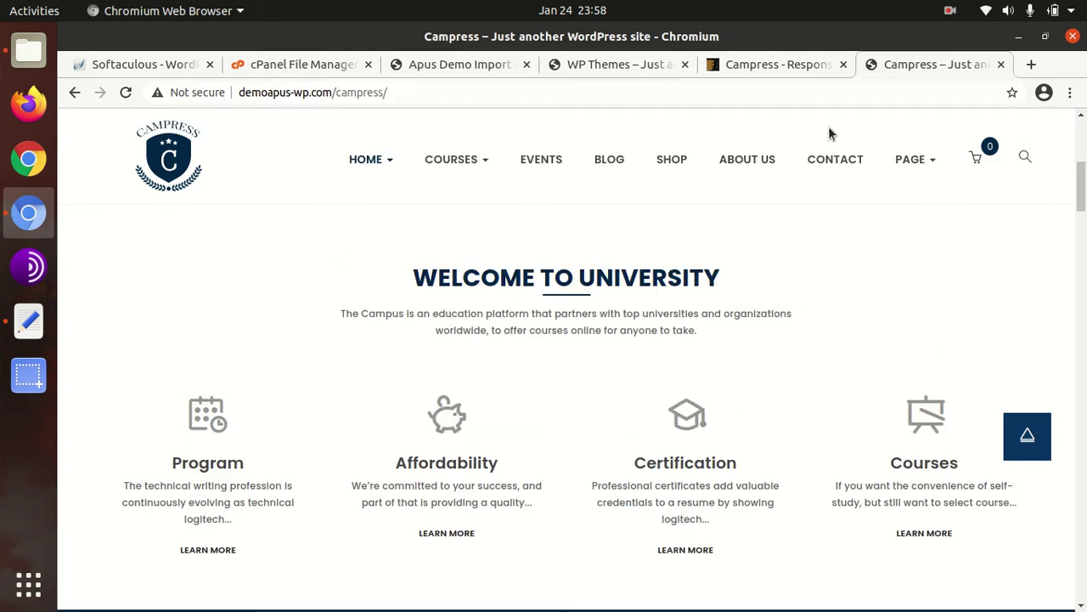
{"action": "scroll", "coordinate": [724, 297], "scroll_direction": "up", "scroll_amount": 4}
{"action": "scroll", "coordinate": [724, 297], "scroll_direction": "up", "scroll_amount": 2}
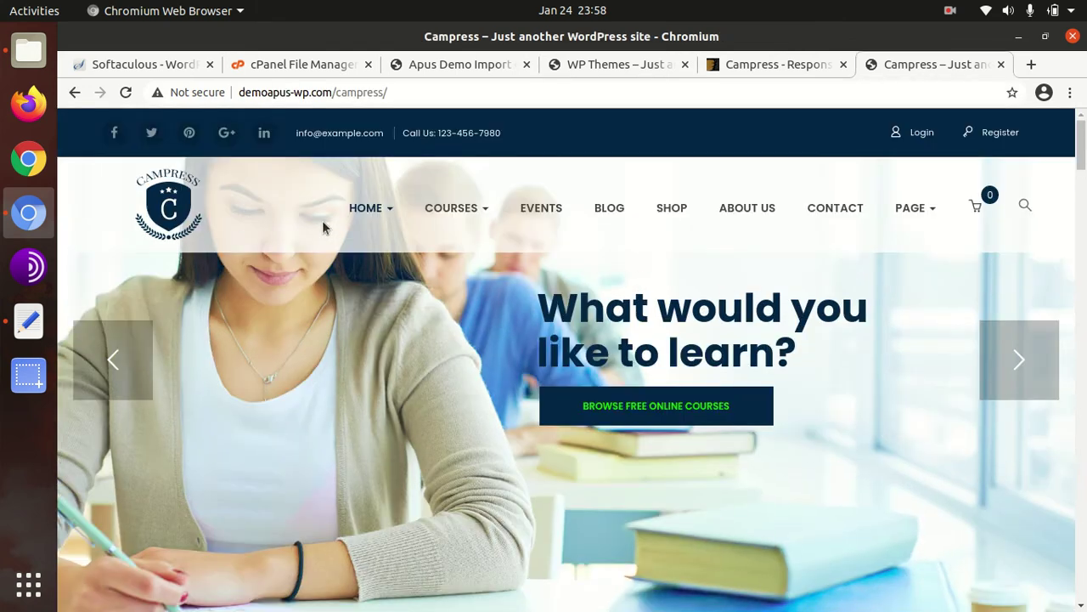
{"action": "left_click", "coordinate": [429, 65]}
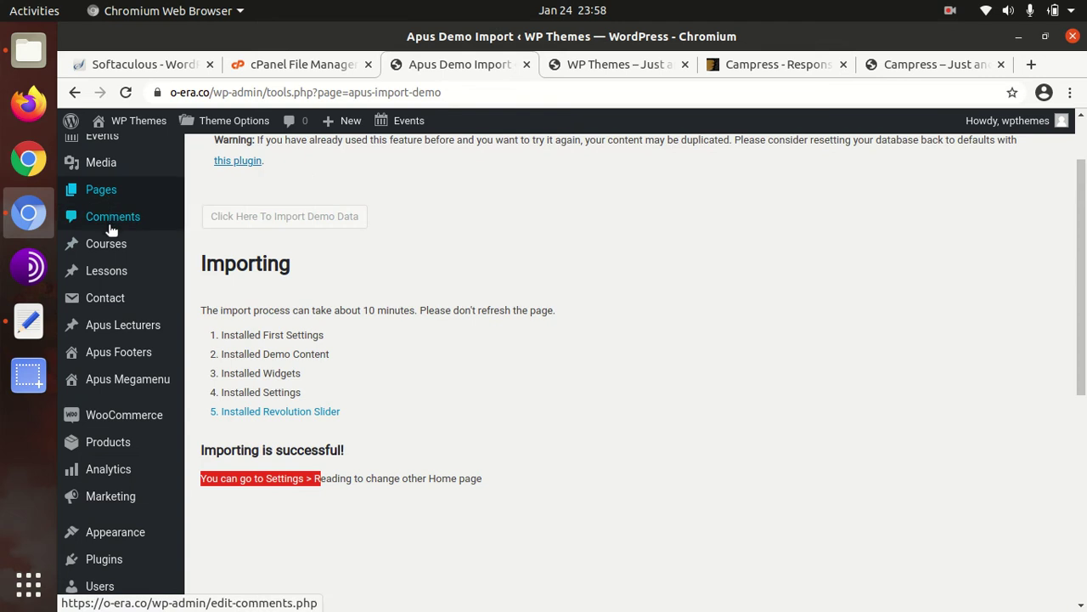
Load Main Menu (Primary Menu) in the Appearance > Menus editor
{"action": "scroll", "coordinate": [100, 340], "scroll_direction": "up", "scroll_amount": 2}
{"action": "scroll", "coordinate": [100, 274], "scroll_direction": "down", "scroll_amount": 3}
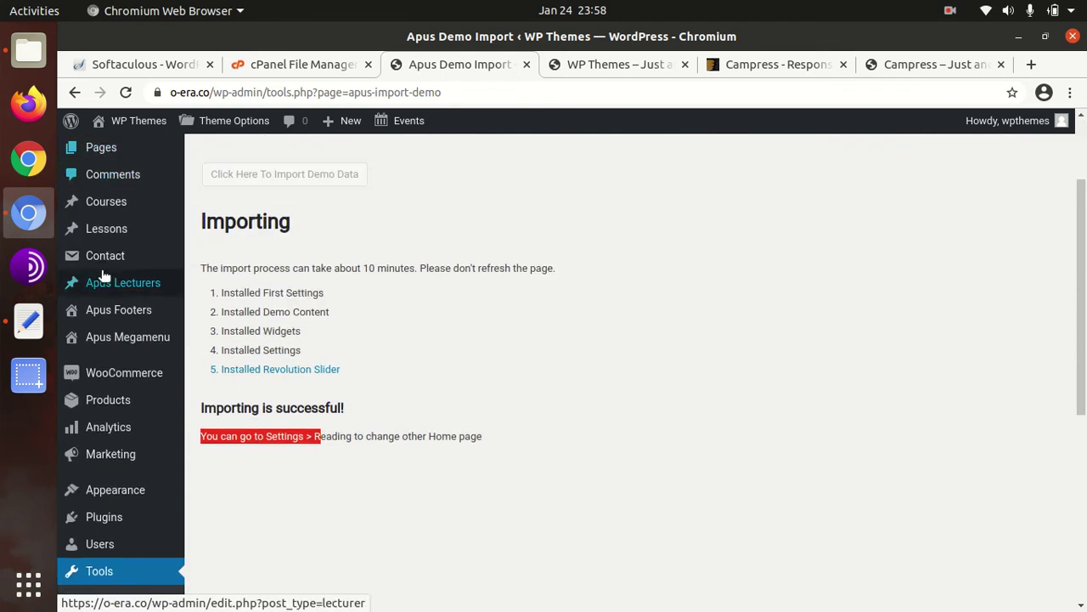
{"action": "mouse_move", "coordinate": [114, 532]}
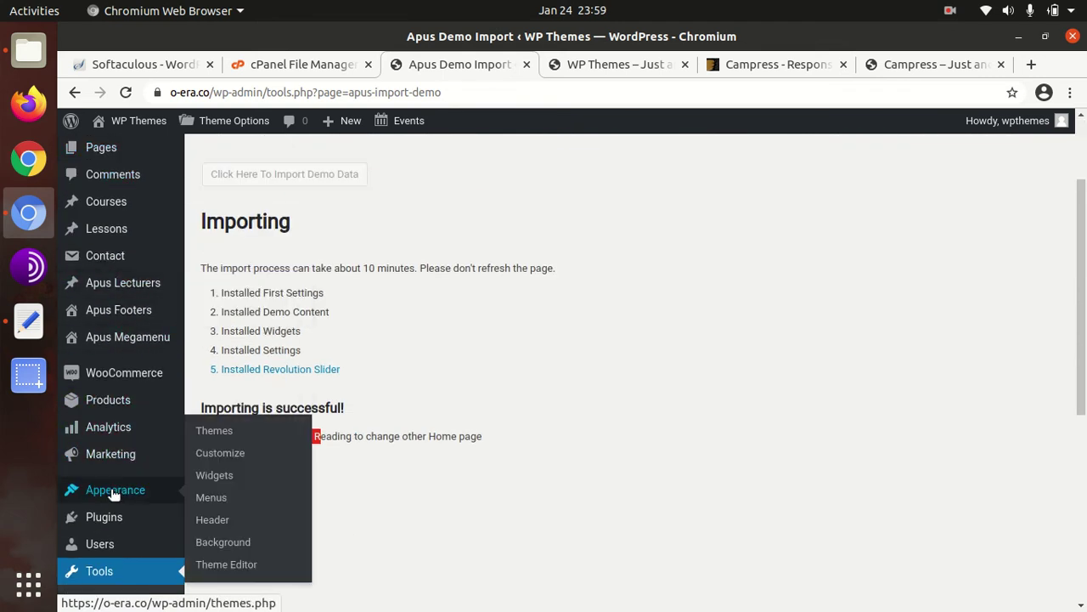
{"action": "left_click", "coordinate": [206, 498]}
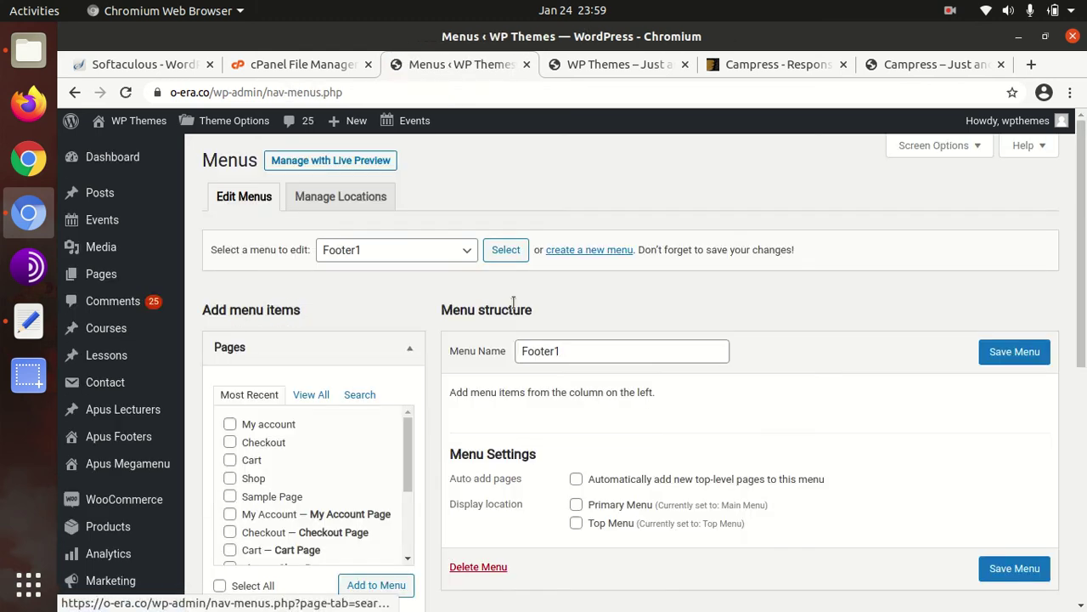
{"action": "left_click", "coordinate": [463, 258]}
{"action": "left_click", "coordinate": [413, 299]}
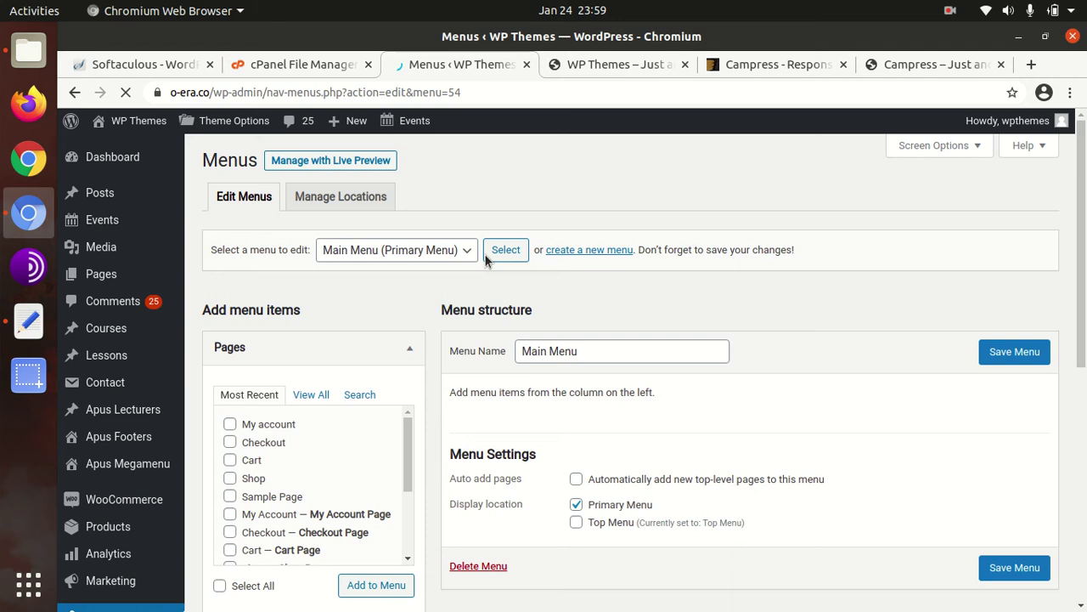
Tick the Contact, Shop — Shop Page and Shop pages for the menu
{"action": "scroll", "coordinate": [529, 265], "scroll_direction": "down", "scroll_amount": 2}
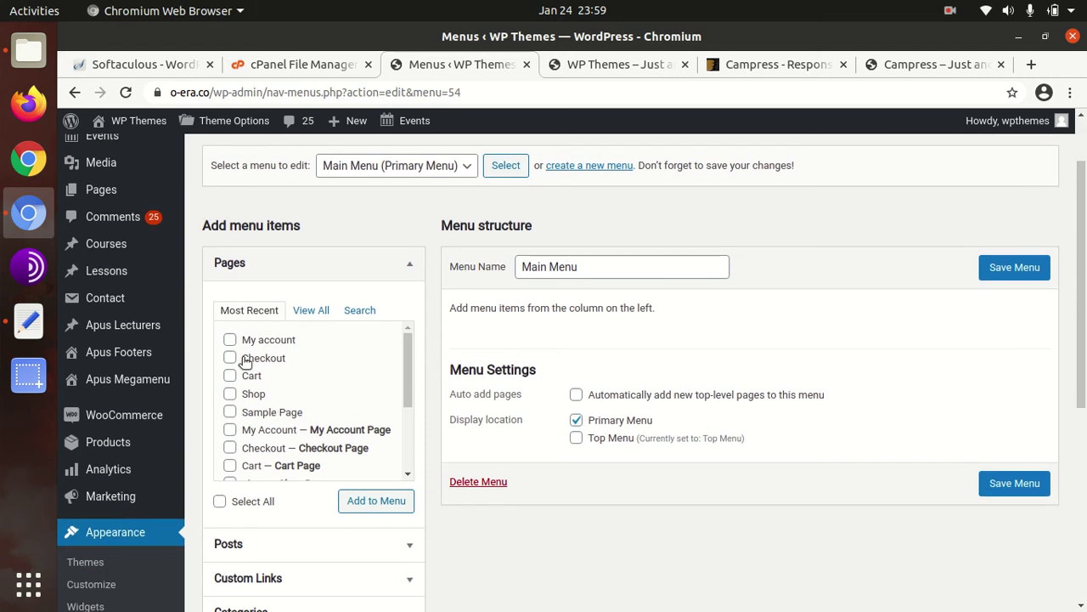
{"action": "scroll", "coordinate": [268, 373], "scroll_direction": "down", "scroll_amount": 2}
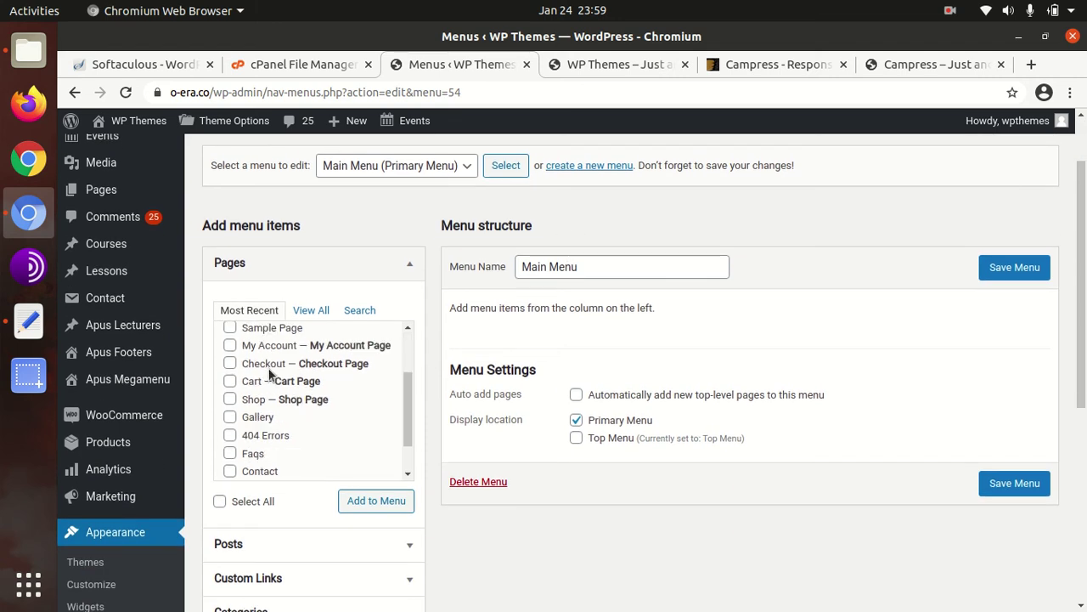
{"action": "left_click", "coordinate": [231, 473]}
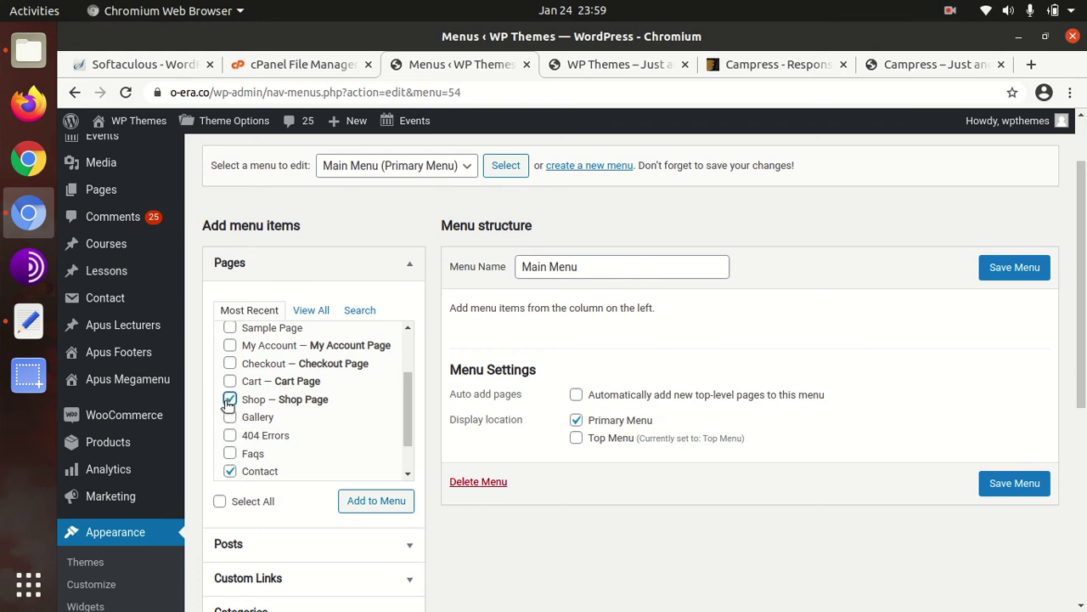
{"action": "scroll", "coordinate": [244, 396], "scroll_direction": "up", "scroll_amount": 2}
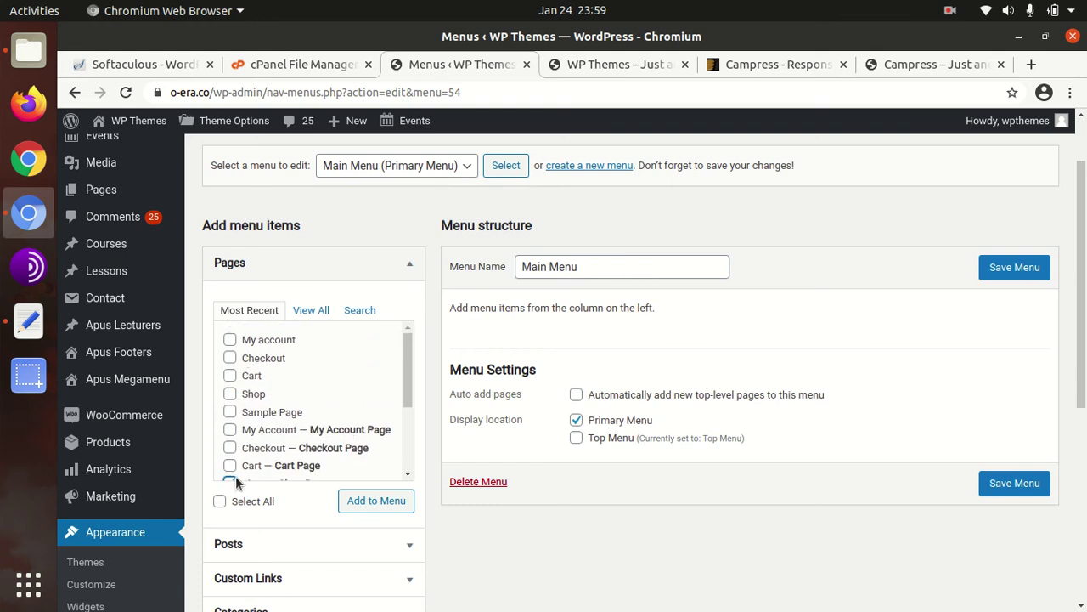
{"action": "scroll", "coordinate": [235, 478], "scroll_direction": "down", "scroll_amount": 1}
{"action": "left_click", "coordinate": [230, 437]}
{"action": "scroll", "coordinate": [230, 425], "scroll_direction": "down", "scroll_amount": 2}
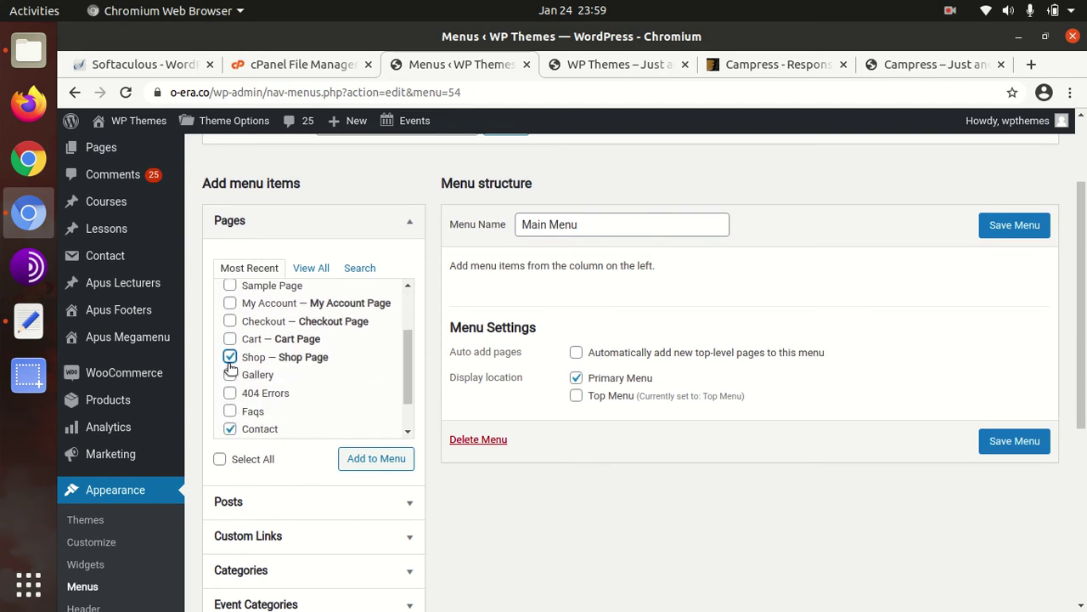
{"action": "scroll", "coordinate": [229, 348], "scroll_direction": "up", "scroll_amount": 2}
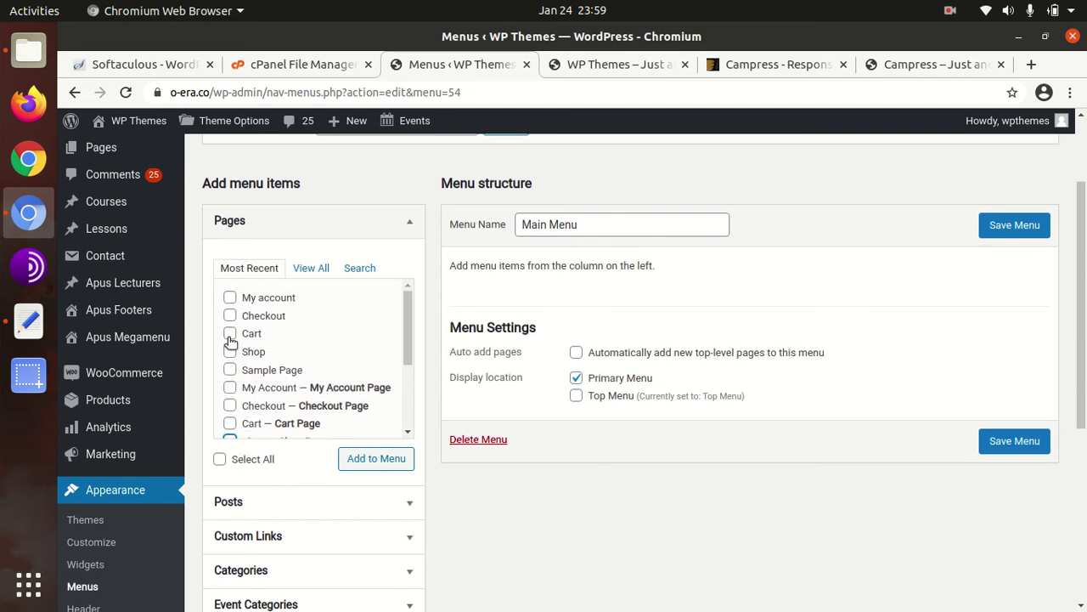
{"action": "left_click", "coordinate": [229, 352]}
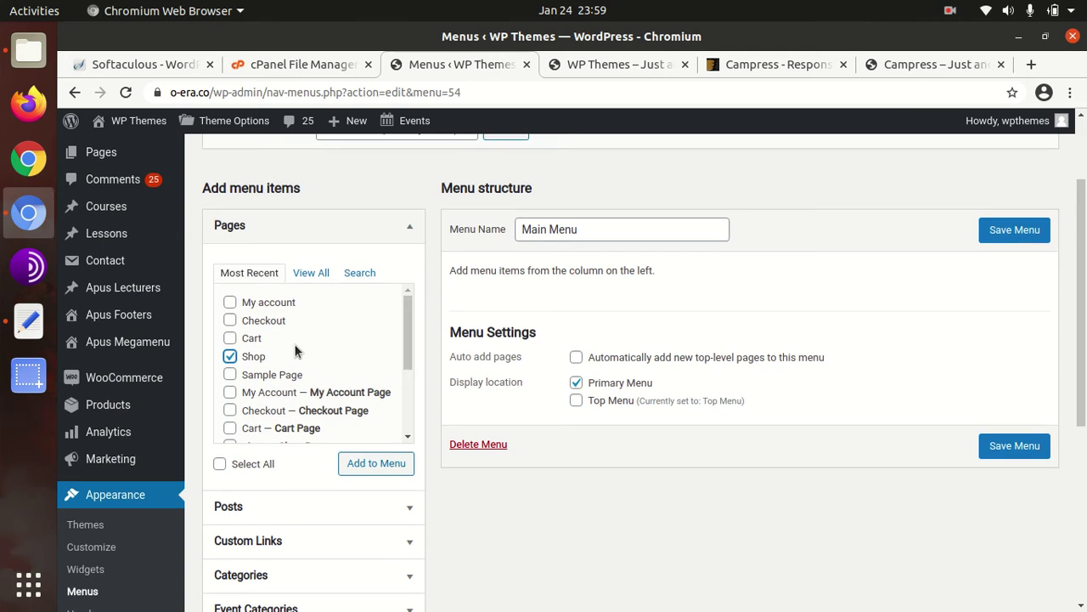
Tick one more page, add the checked pages to Main Menu, and save it
{"action": "scroll", "coordinate": [296, 349], "scroll_direction": "up", "scroll_amount": 3}
{"action": "scroll", "coordinate": [314, 352], "scroll_direction": "down", "scroll_amount": 3}
{"action": "scroll", "coordinate": [333, 354], "scroll_direction": "down", "scroll_amount": 3}
{"action": "scroll", "coordinate": [339, 336], "scroll_direction": "down", "scroll_amount": 1}
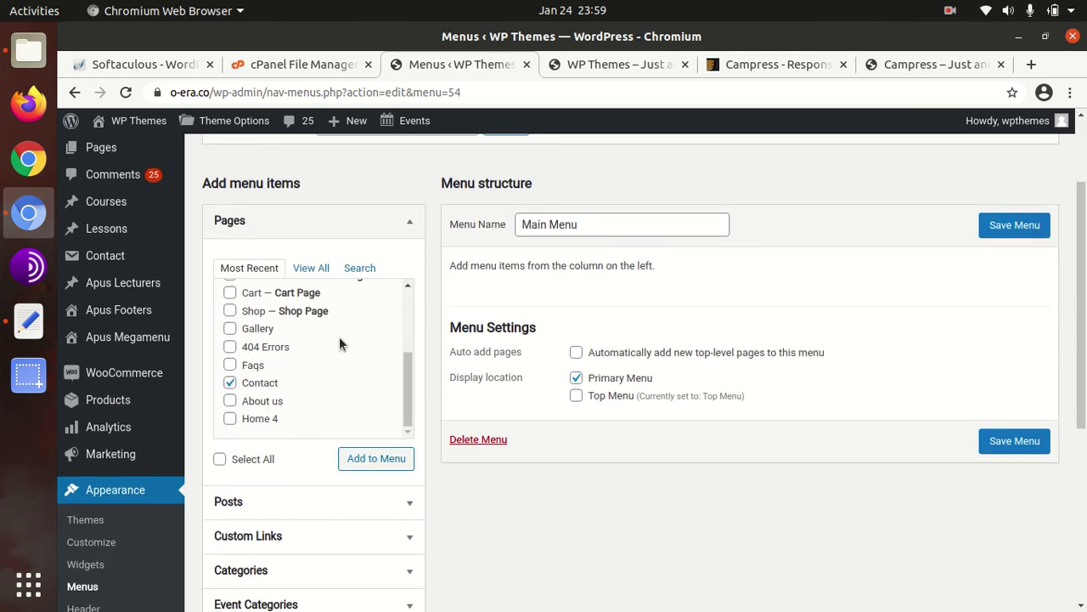
{"action": "left_click", "coordinate": [229, 365]}
{"action": "left_click", "coordinate": [371, 461]}
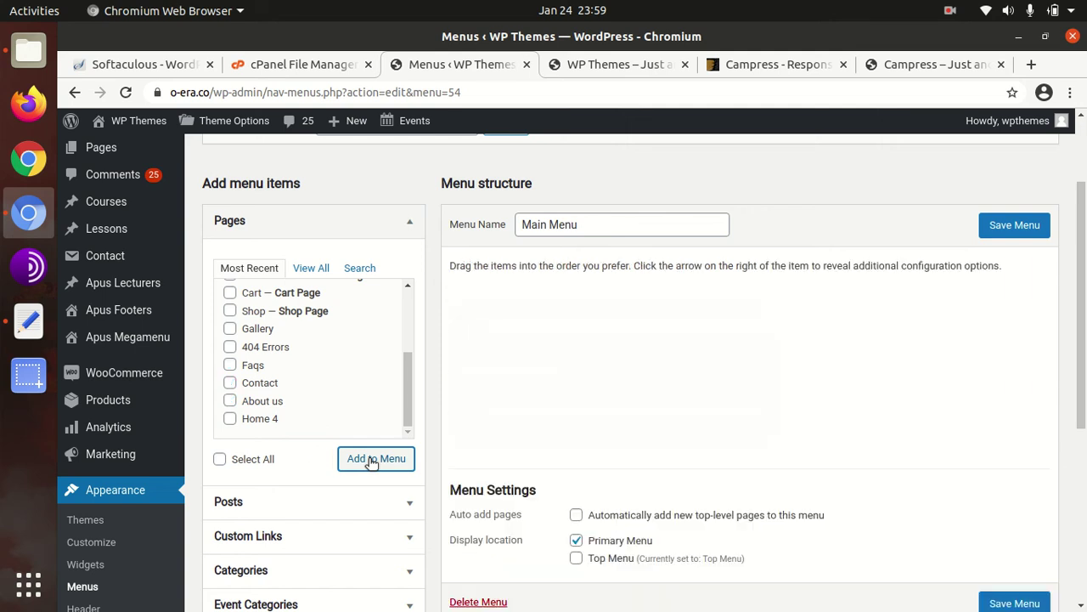
{"action": "left_click", "coordinate": [1003, 241]}
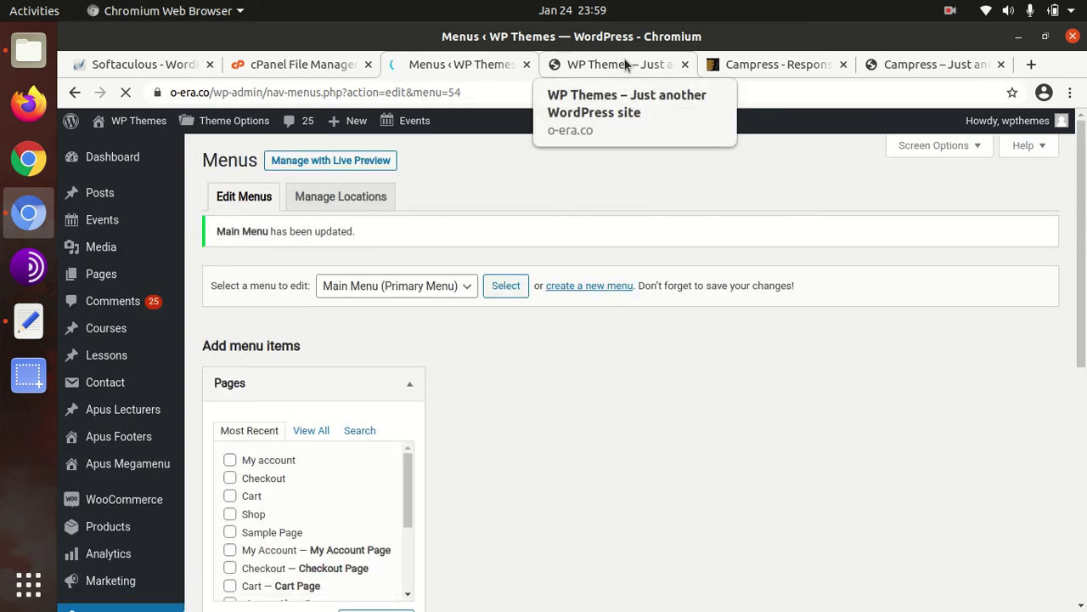
Reload the site's front page to show the new Shop, Faqs, Contact and About us menu
{"action": "left_click", "coordinate": [621, 64]}
{"action": "scroll", "coordinate": [331, 357], "scroll_direction": "up", "scroll_amount": 4}
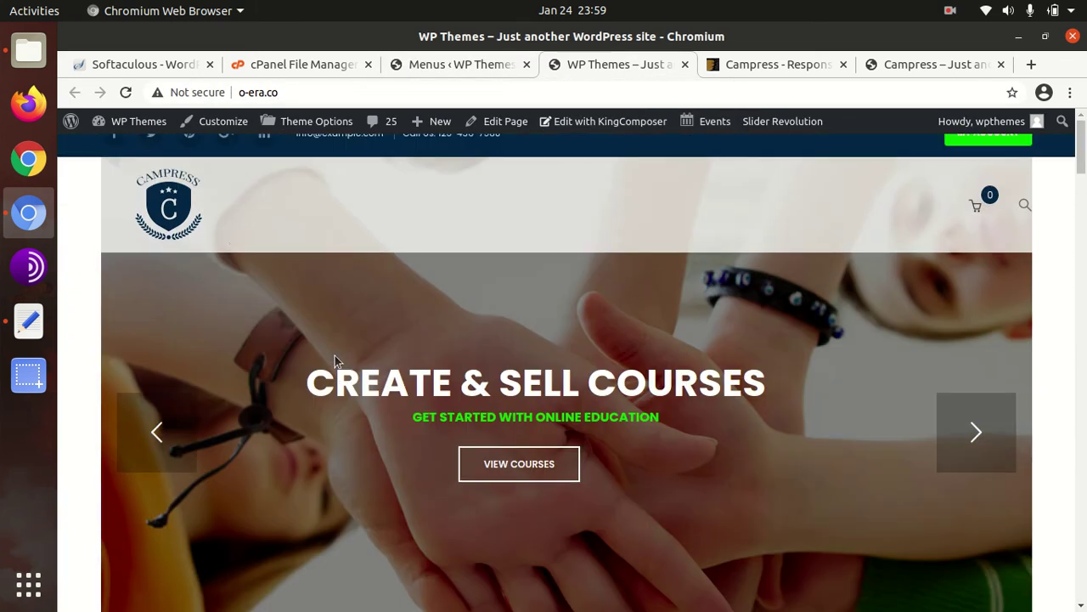
{"action": "left_click", "coordinate": [125, 93]}
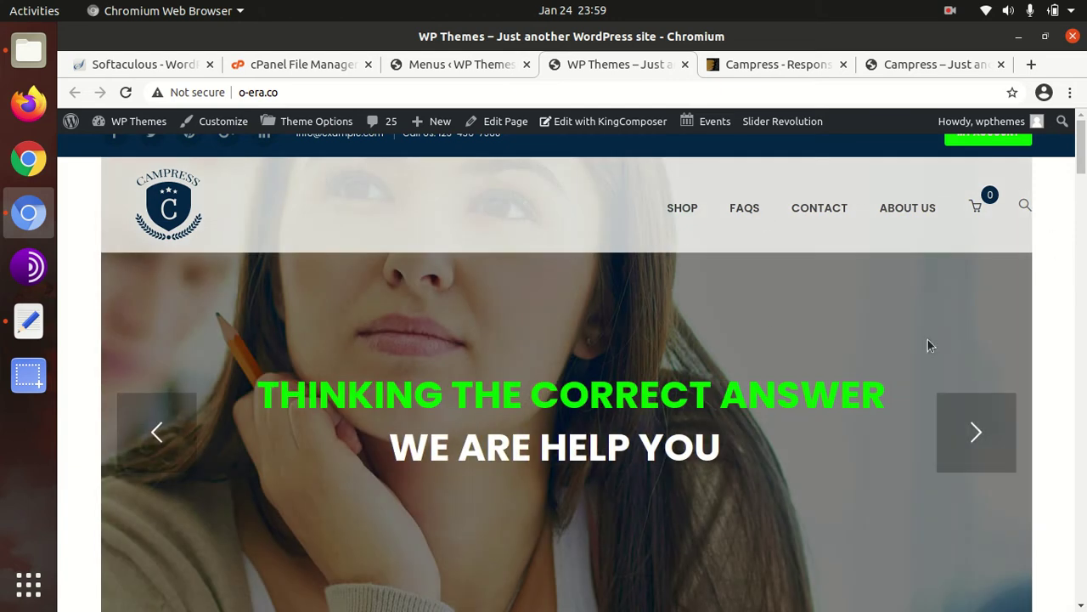
Scroll the front page to the bottom and back up, then return to the Menus admin page
{"action": "scroll", "coordinate": [928, 340], "scroll_direction": "down", "scroll_amount": 1}
{"action": "scroll", "coordinate": [928, 341], "scroll_direction": "down", "scroll_amount": 4}
{"action": "scroll", "coordinate": [928, 341], "scroll_direction": "down", "scroll_amount": 5}
{"action": "scroll", "coordinate": [928, 341], "scroll_direction": "down", "scroll_amount": 3}
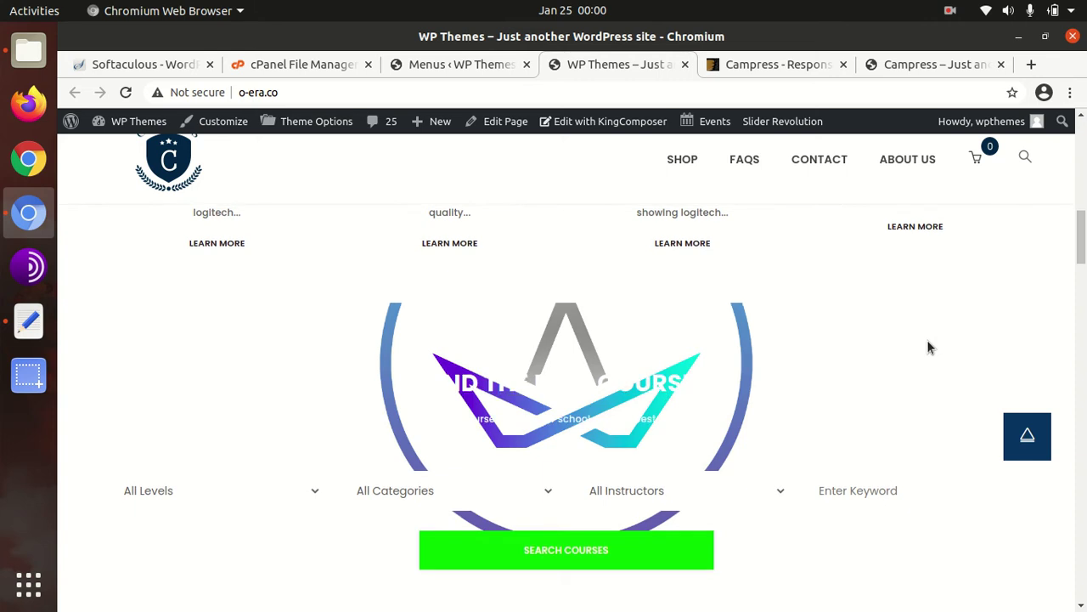
{"action": "scroll", "coordinate": [928, 341], "scroll_direction": "down", "scroll_amount": 4}
{"action": "scroll", "coordinate": [928, 346], "scroll_direction": "down", "scroll_amount": 2}
{"action": "scroll", "coordinate": [928, 345], "scroll_direction": "down", "scroll_amount": 2}
{"action": "scroll", "coordinate": [928, 346], "scroll_direction": "down", "scroll_amount": 2}
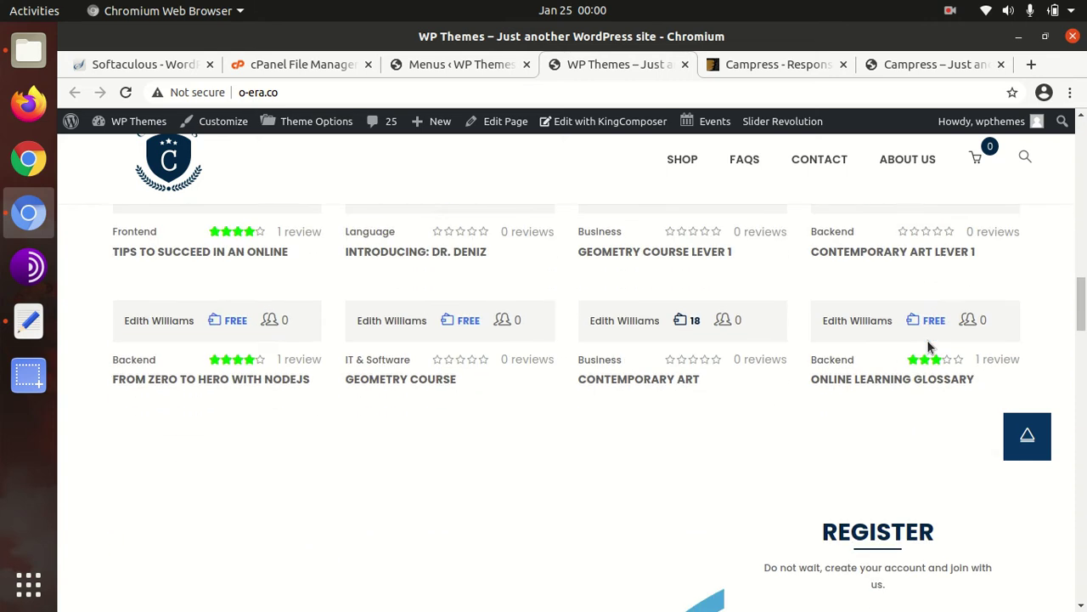
{"action": "scroll", "coordinate": [928, 346], "scroll_direction": "down", "scroll_amount": 2}
{"action": "scroll", "coordinate": [776, 342], "scroll_direction": "down", "scroll_amount": 2}
{"action": "scroll", "coordinate": [774, 338], "scroll_direction": "down", "scroll_amount": 1}
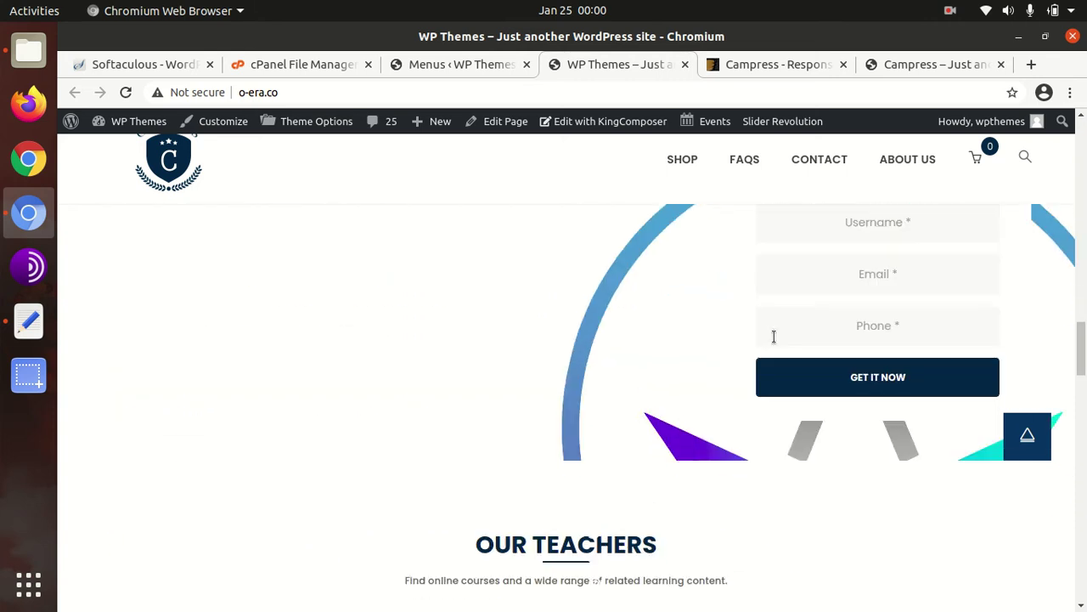
{"action": "scroll", "coordinate": [499, 344], "scroll_direction": "down", "scroll_amount": 4}
{"action": "scroll", "coordinate": [499, 344], "scroll_direction": "down", "scroll_amount": 2}
{"action": "scroll", "coordinate": [498, 344], "scroll_direction": "down", "scroll_amount": 3}
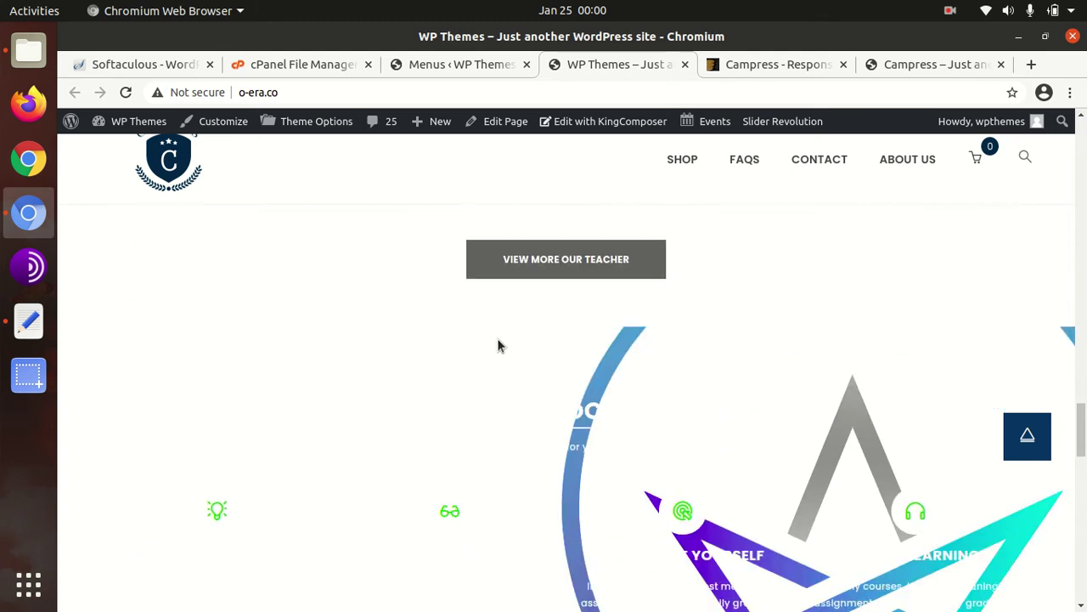
{"action": "scroll", "coordinate": [499, 344], "scroll_direction": "down", "scroll_amount": 2}
{"action": "scroll", "coordinate": [499, 344], "scroll_direction": "down", "scroll_amount": 1}
{"action": "scroll", "coordinate": [499, 344], "scroll_direction": "down", "scroll_amount": 2}
{"action": "scroll", "coordinate": [499, 344], "scroll_direction": "down", "scroll_amount": 3}
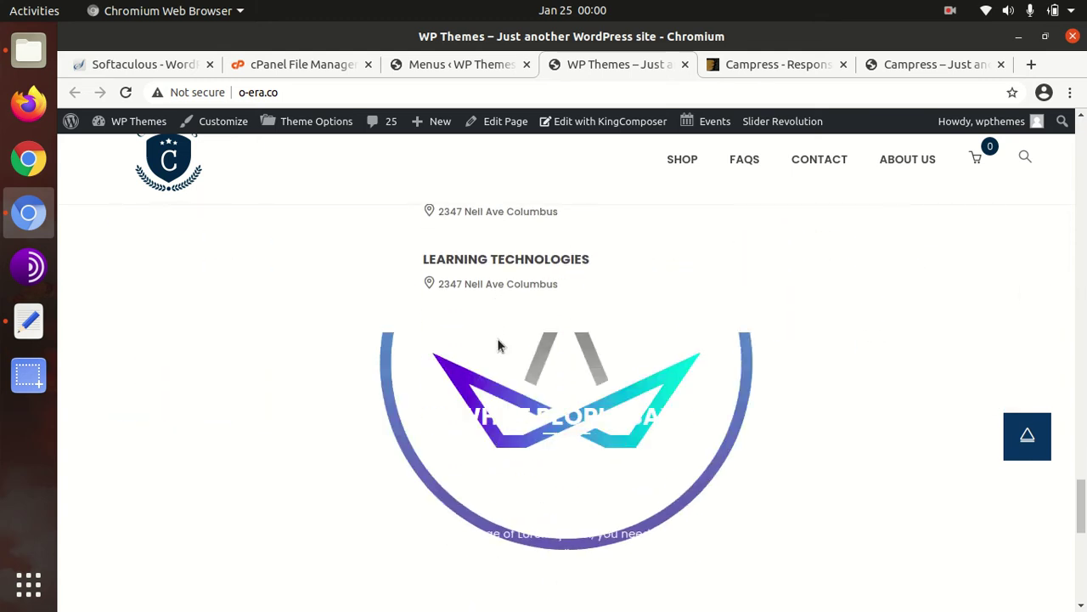
{"action": "scroll", "coordinate": [499, 344], "scroll_direction": "up", "scroll_amount": 4}
{"action": "scroll", "coordinate": [499, 344], "scroll_direction": "up", "scroll_amount": 5}
{"action": "scroll", "coordinate": [498, 344], "scroll_direction": "up", "scroll_amount": 4}
{"action": "scroll", "coordinate": [499, 344], "scroll_direction": "up", "scroll_amount": 5}
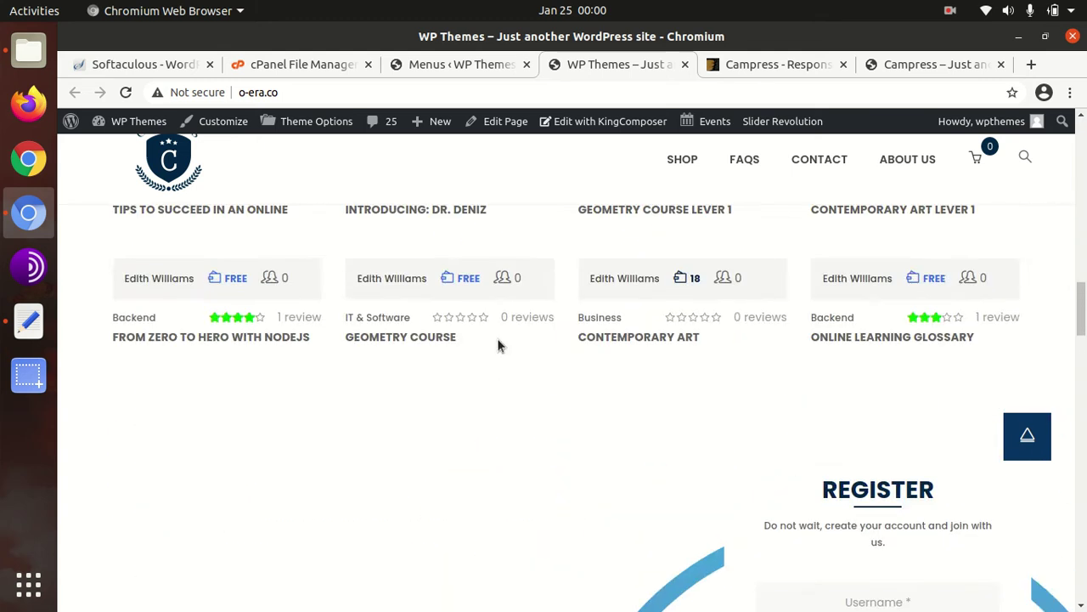
{"action": "scroll", "coordinate": [498, 344], "scroll_direction": "up", "scroll_amount": 3}
{"action": "scroll", "coordinate": [499, 344], "scroll_direction": "up", "scroll_amount": 2}
{"action": "scroll", "coordinate": [498, 344], "scroll_direction": "up", "scroll_amount": 3}
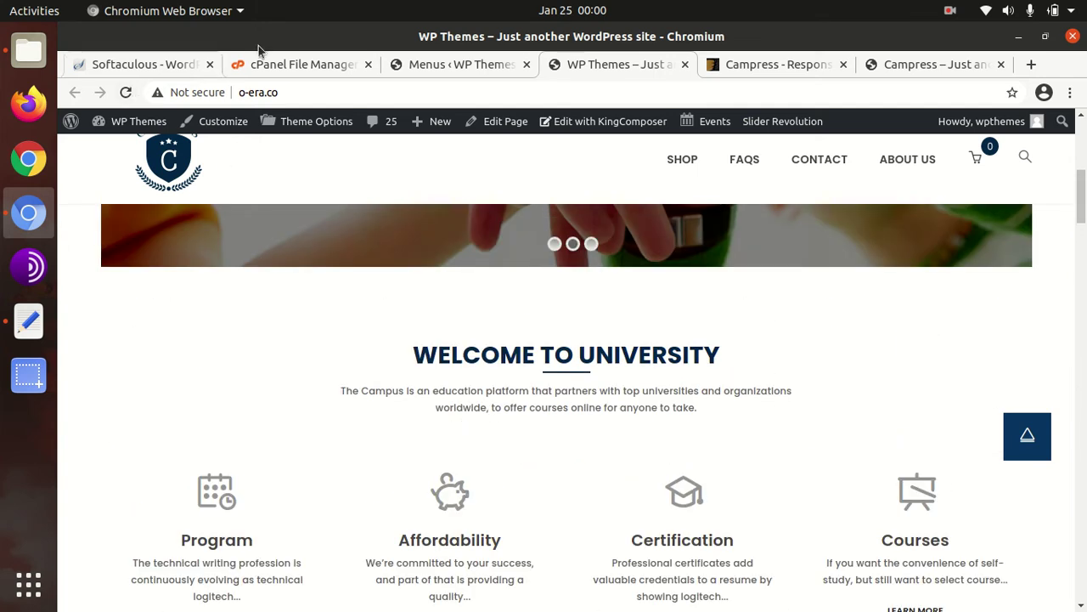
{"action": "scroll", "coordinate": [318, 250], "scroll_direction": "up", "scroll_amount": 3}
{"action": "scroll", "coordinate": [318, 249], "scroll_direction": "up", "scroll_amount": 3}
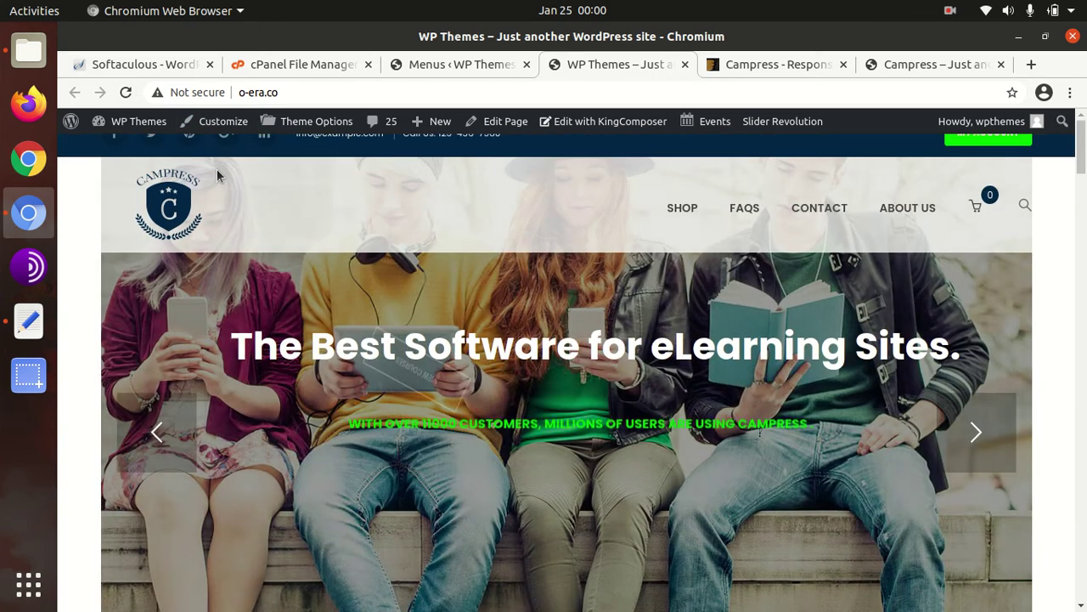
{"action": "left_click", "coordinate": [458, 63]}
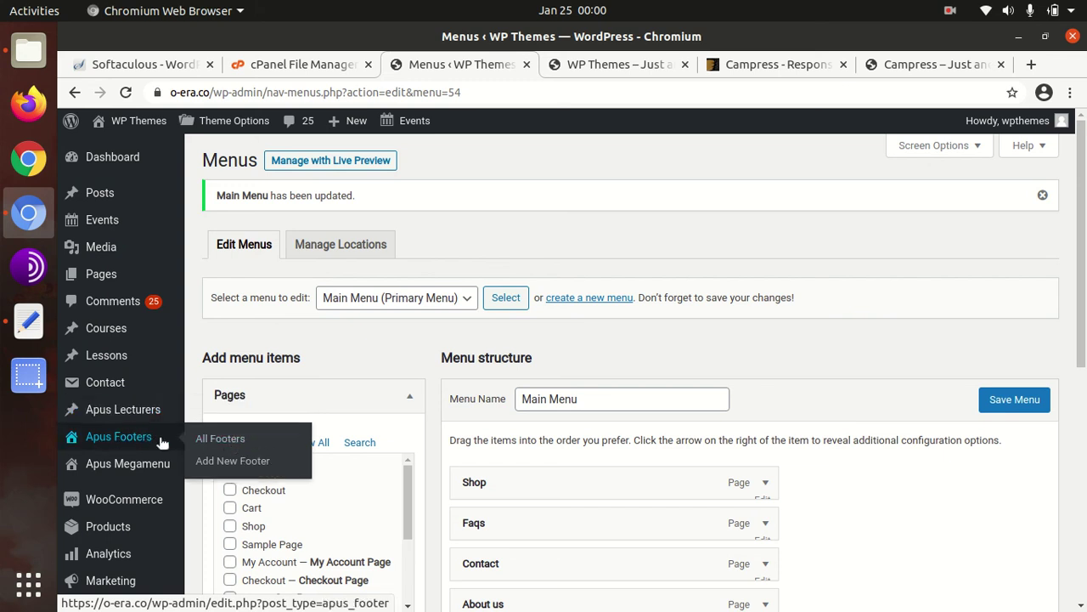
Browse the admin sidebar and the Apus Lecturers list of eight published lecturers
{"action": "scroll", "coordinate": [230, 408], "scroll_direction": "down", "scroll_amount": 3}
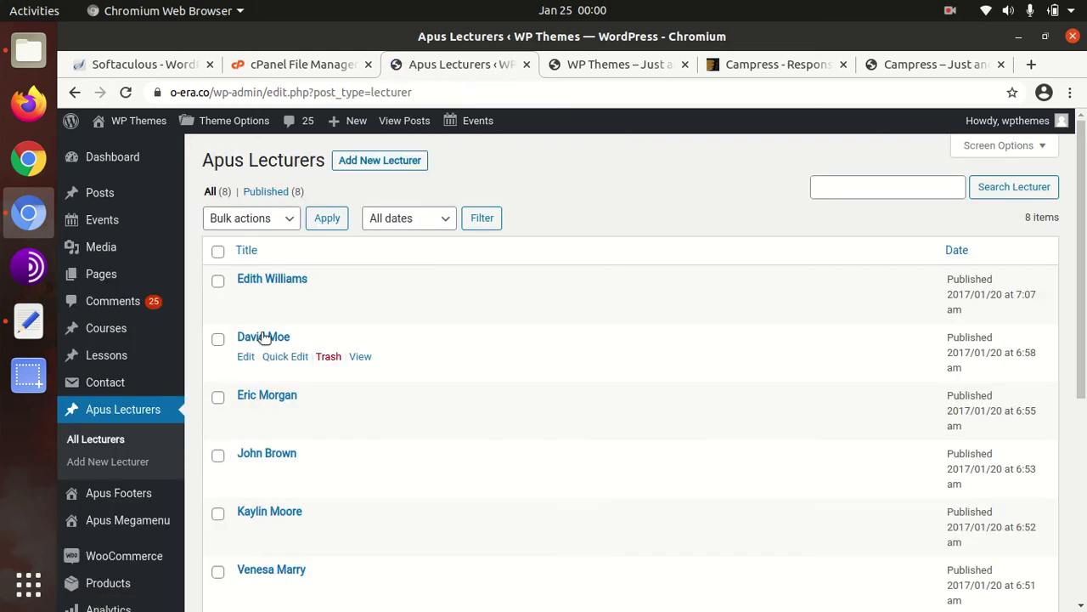
{"action": "scroll", "coordinate": [187, 372], "scroll_direction": "down", "scroll_amount": 3}
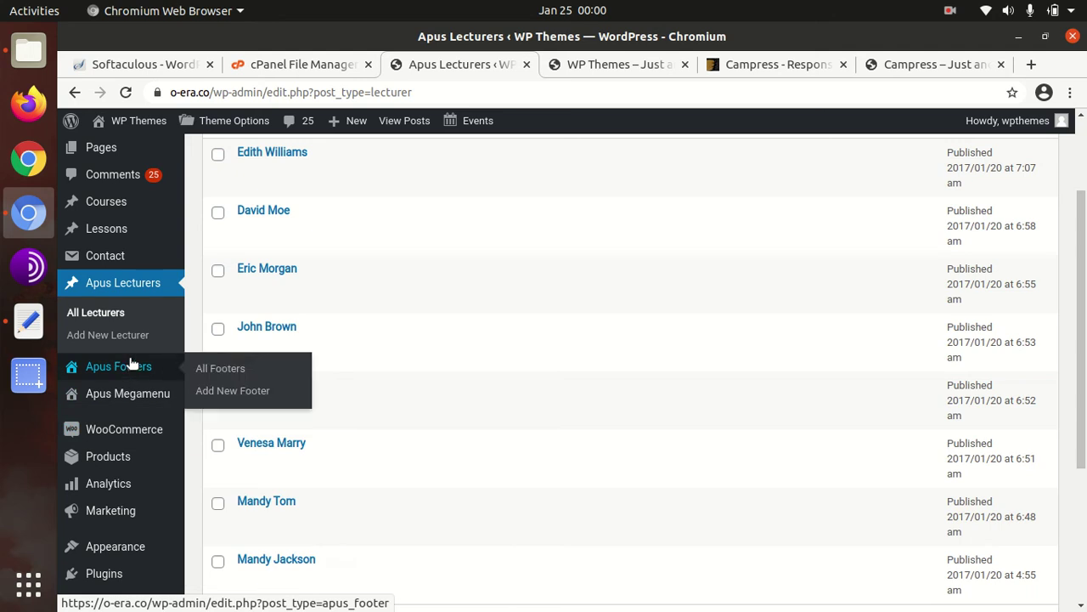
{"action": "scroll", "coordinate": [245, 273], "scroll_direction": "down", "scroll_amount": 3}
{"action": "scroll", "coordinate": [247, 277], "scroll_direction": "down", "scroll_amount": 3}
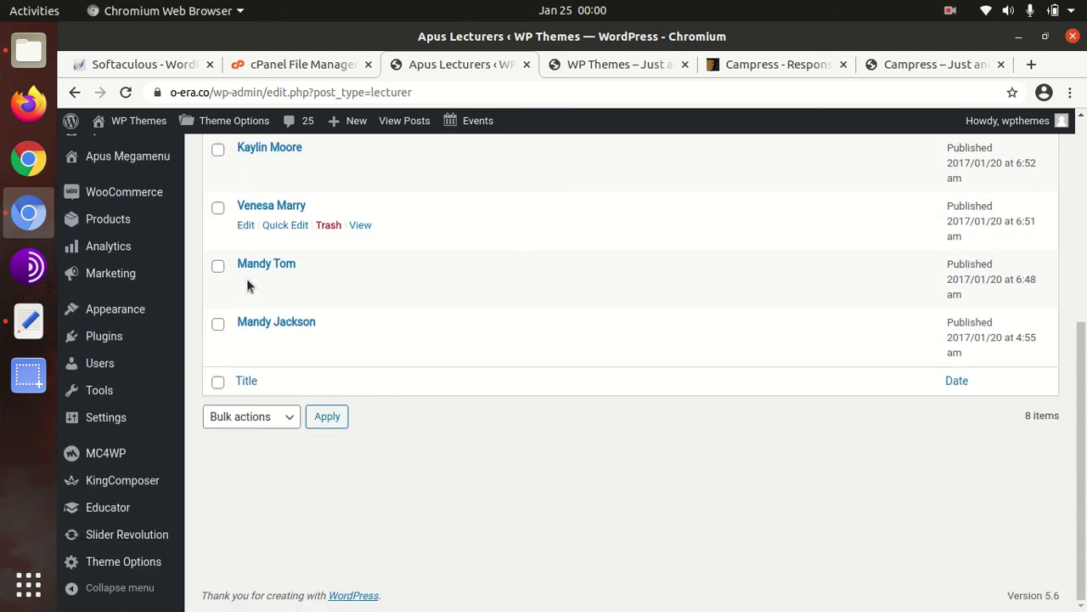
{"action": "scroll", "coordinate": [248, 285], "scroll_direction": "up", "scroll_amount": 5}
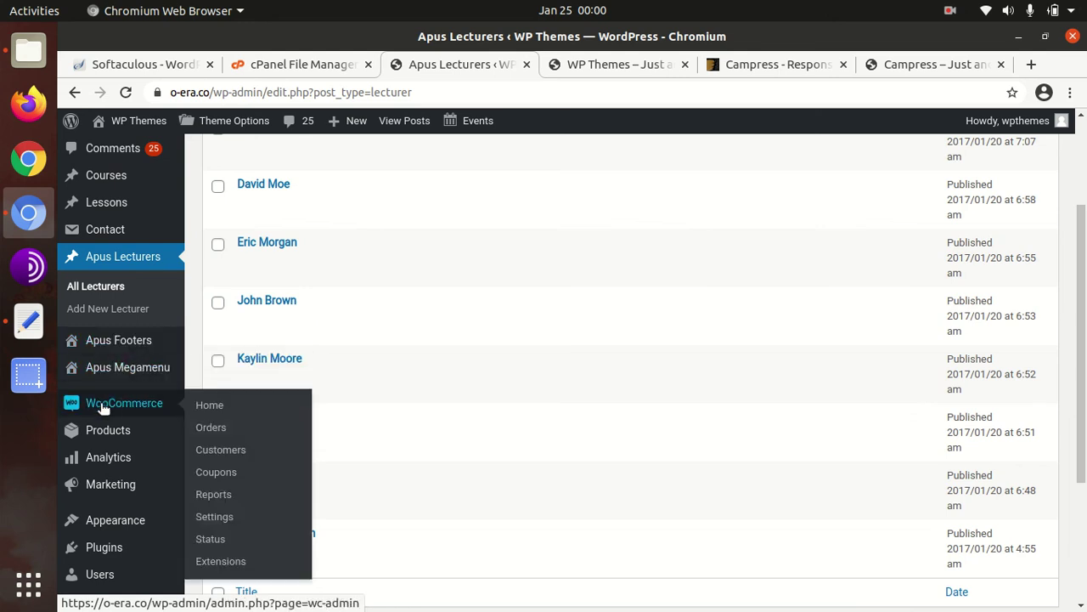
{"action": "scroll", "coordinate": [101, 409], "scroll_direction": "down", "scroll_amount": 3}
{"action": "scroll", "coordinate": [94, 408], "scroll_direction": "up", "scroll_amount": 5}
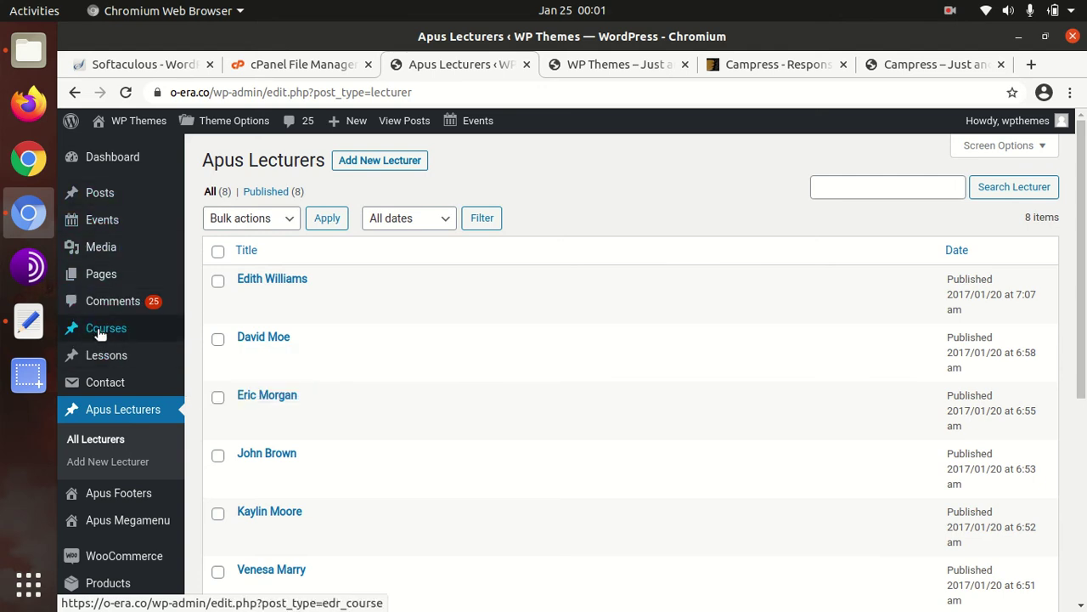
{"action": "mouse_move", "coordinate": [106, 175]}
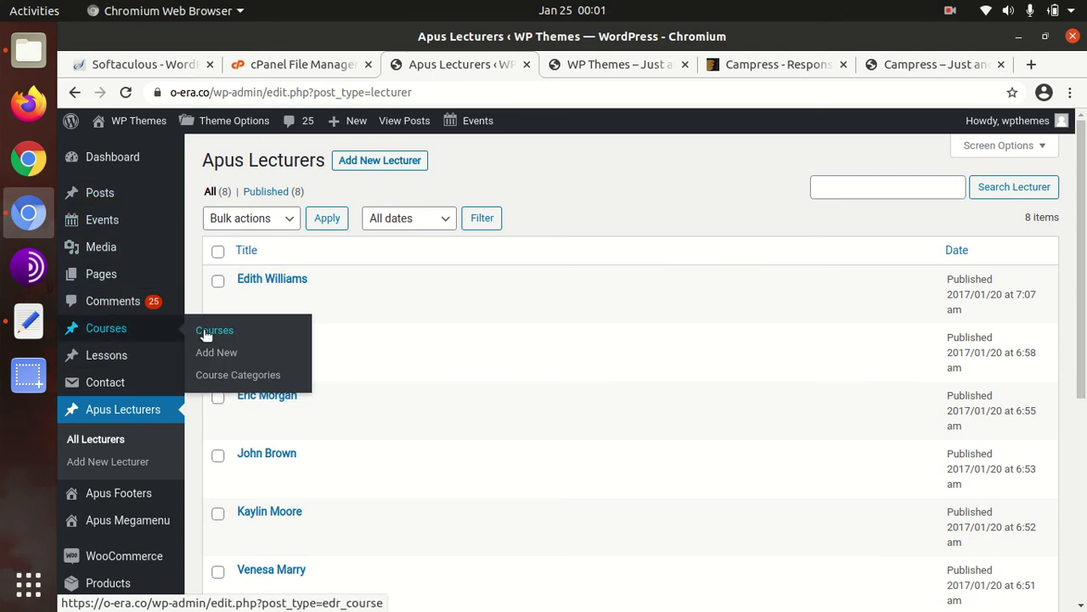
Open the Courses list in a separate tab and start a new course
{"action": "middle_click", "coordinate": [204, 333]}
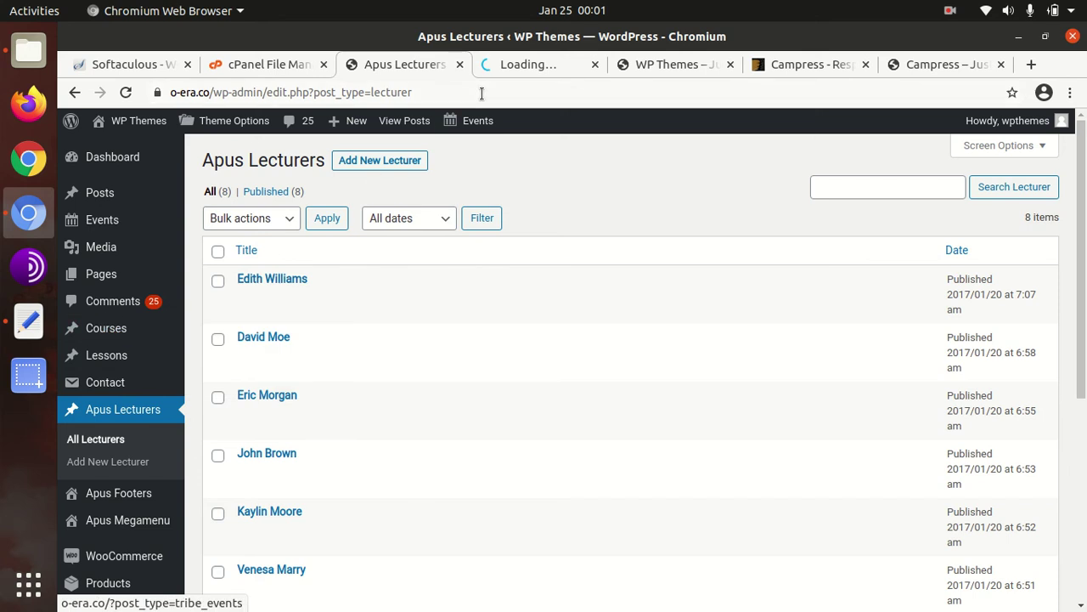
{"action": "left_click", "coordinate": [518, 64]}
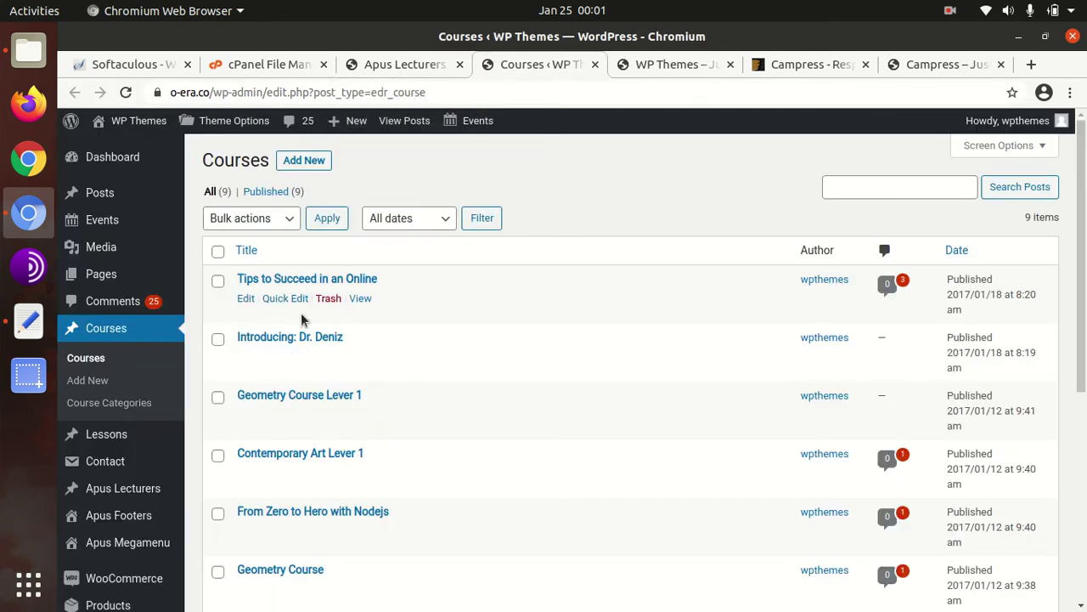
{"action": "scroll", "coordinate": [336, 331], "scroll_direction": "down", "scroll_amount": 3}
{"action": "scroll", "coordinate": [300, 194], "scroll_direction": "up", "scroll_amount": 3}
{"action": "left_click", "coordinate": [294, 162]}
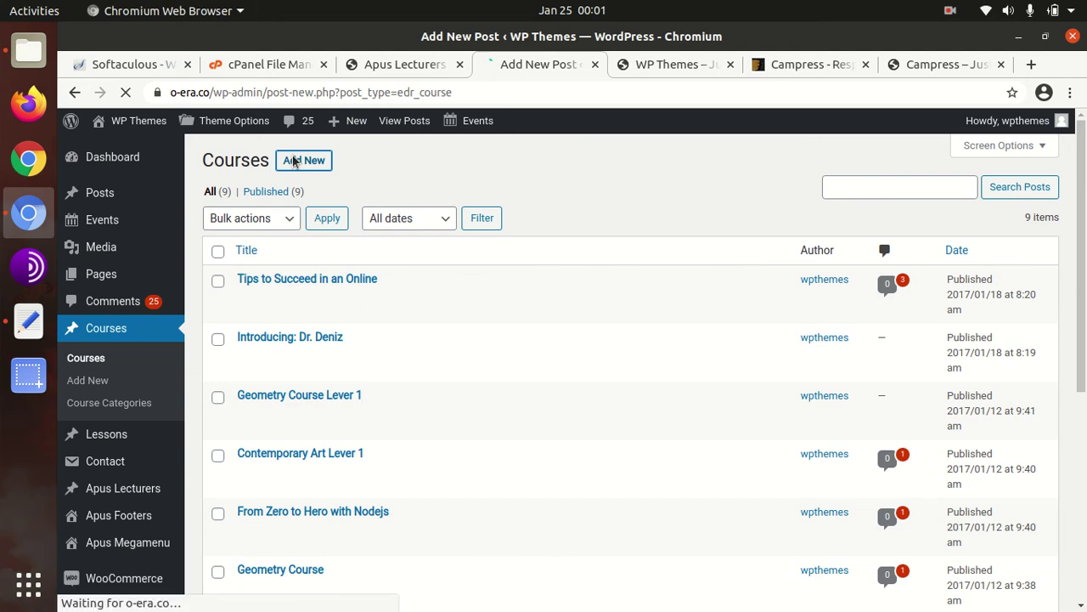
Review the new course fields: More Information, capacity 50, co-instructors, Course Settings and syllabus
{"action": "scroll", "coordinate": [348, 221], "scroll_direction": "down", "scroll_amount": 1}
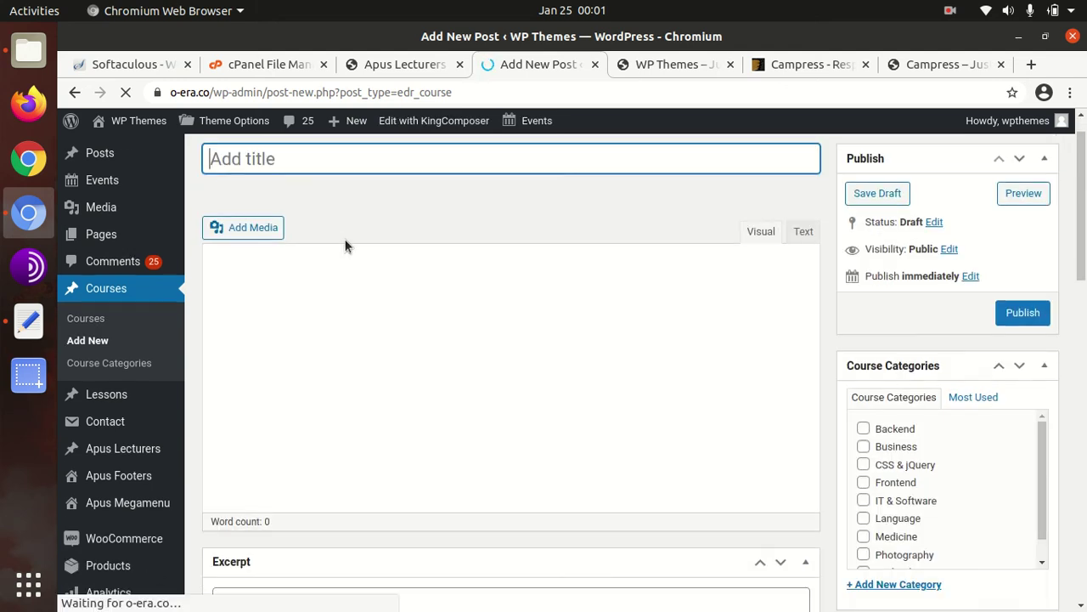
{"action": "scroll", "coordinate": [347, 243], "scroll_direction": "down", "scroll_amount": 5}
{"action": "scroll", "coordinate": [334, 246], "scroll_direction": "down", "scroll_amount": 3}
{"action": "scroll", "coordinate": [328, 247], "scroll_direction": "down", "scroll_amount": 3}
{"action": "scroll", "coordinate": [329, 255], "scroll_direction": "down", "scroll_amount": 4}
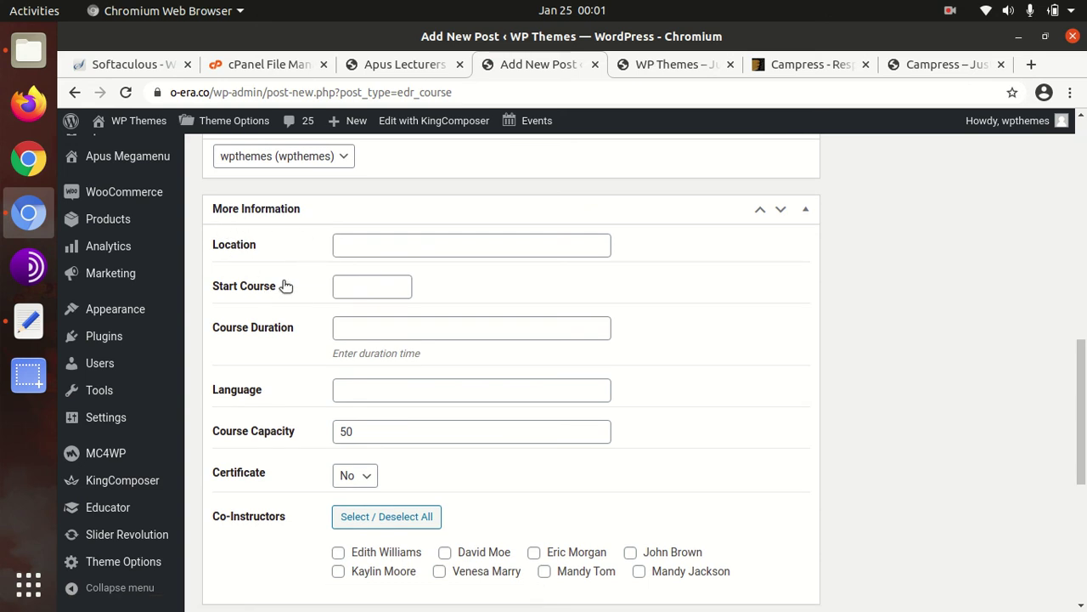
{"action": "scroll", "coordinate": [307, 387], "scroll_direction": "down", "scroll_amount": 1}
{"action": "scroll", "coordinate": [383, 402], "scroll_direction": "down", "scroll_amount": 4}
{"action": "scroll", "coordinate": [379, 397], "scroll_direction": "down", "scroll_amount": 3}
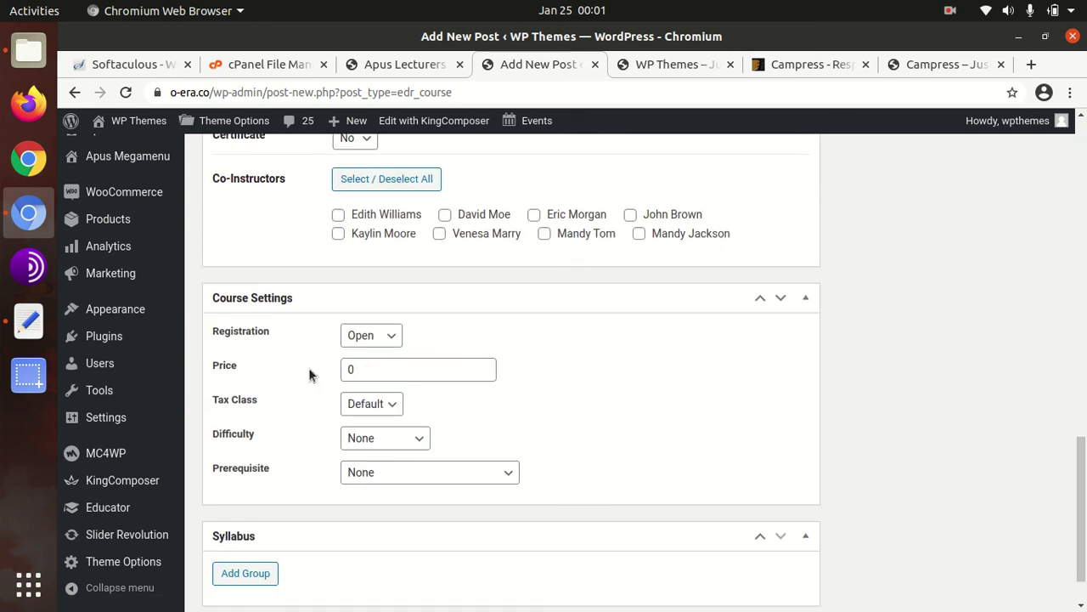
{"action": "scroll", "coordinate": [311, 373], "scroll_direction": "down", "scroll_amount": 1}
{"action": "scroll", "coordinate": [339, 353], "scroll_direction": "up", "scroll_amount": 1}
{"action": "scroll", "coordinate": [416, 343], "scroll_direction": "up", "scroll_amount": 4}
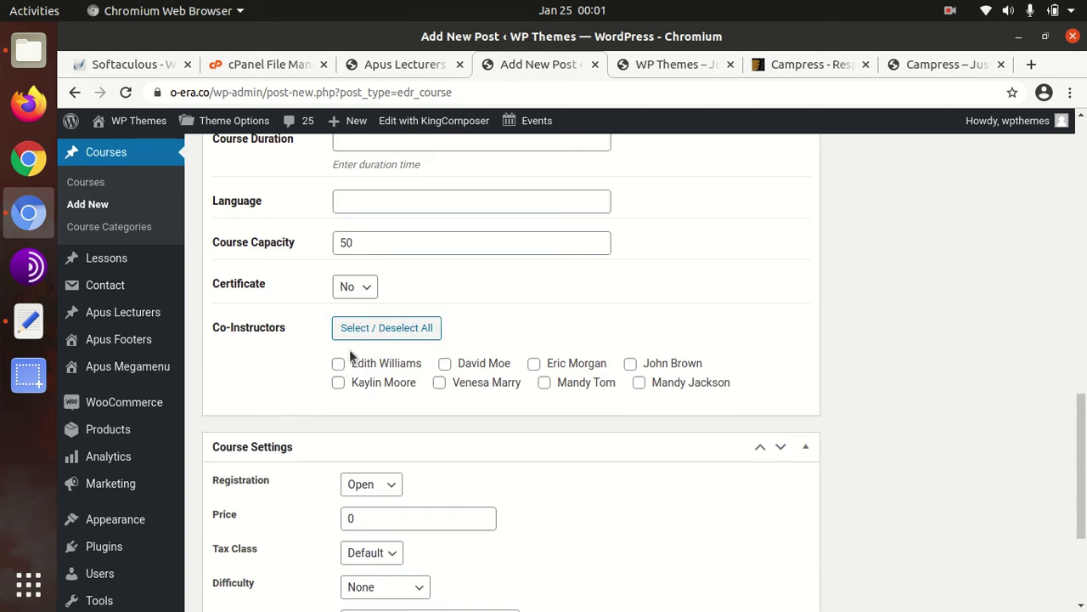
{"action": "scroll", "coordinate": [485, 340], "scroll_direction": "down", "scroll_amount": 5}
{"action": "scroll", "coordinate": [438, 340], "scroll_direction": "up", "scroll_amount": 6}
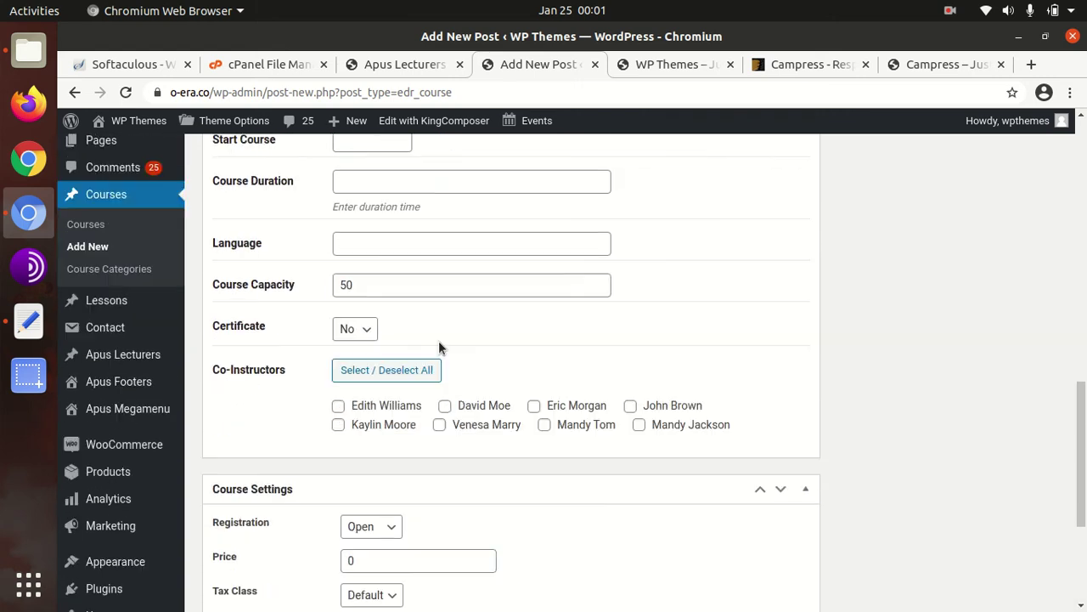
{"action": "scroll", "coordinate": [438, 341], "scroll_direction": "down", "scroll_amount": 5}
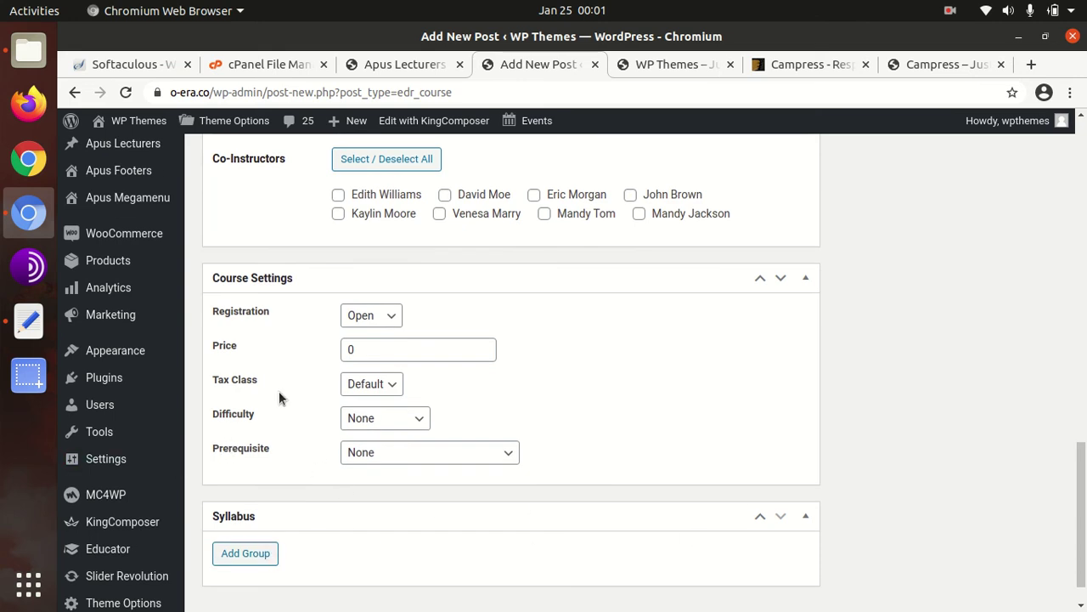
{"action": "scroll", "coordinate": [268, 375], "scroll_direction": "up", "scroll_amount": 2}
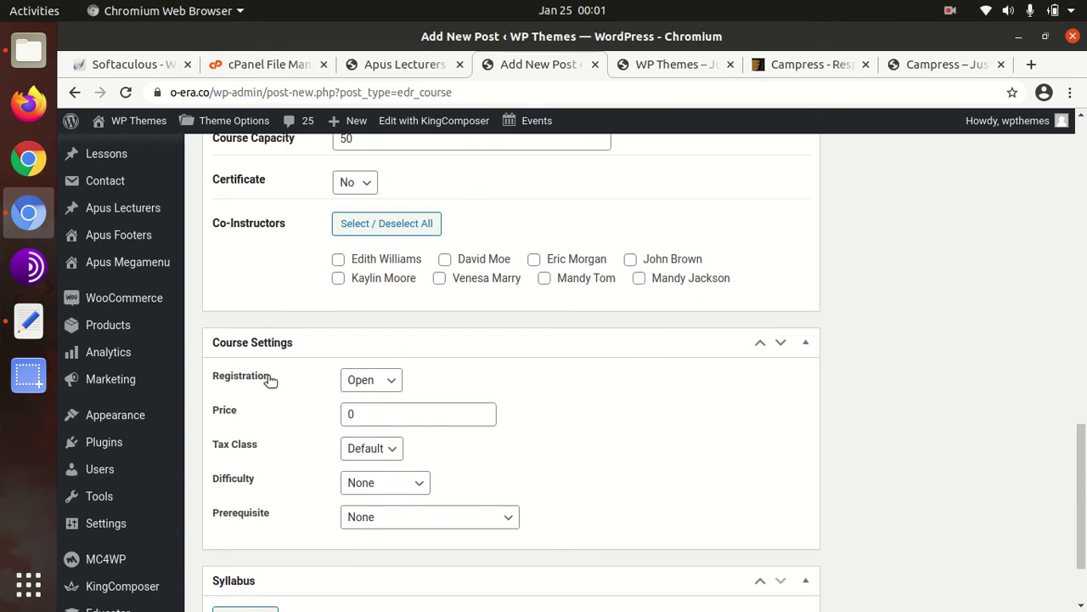
{"action": "scroll", "coordinate": [268, 374], "scroll_direction": "up", "scroll_amount": 2}
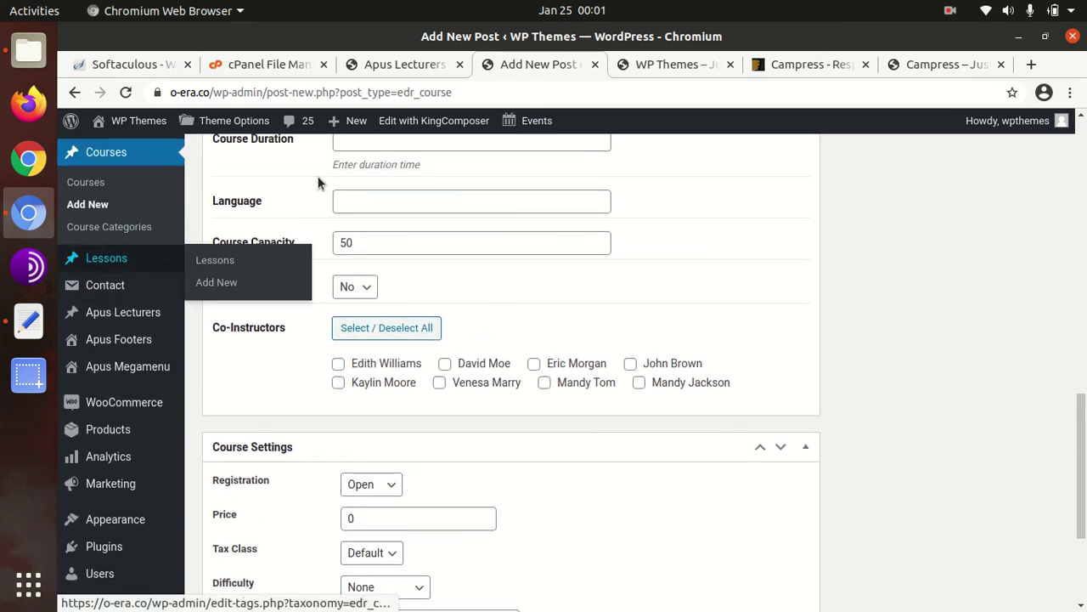
Discard the new course draft and go to the Campress Theme Options page
{"action": "left_click", "coordinate": [593, 64]}
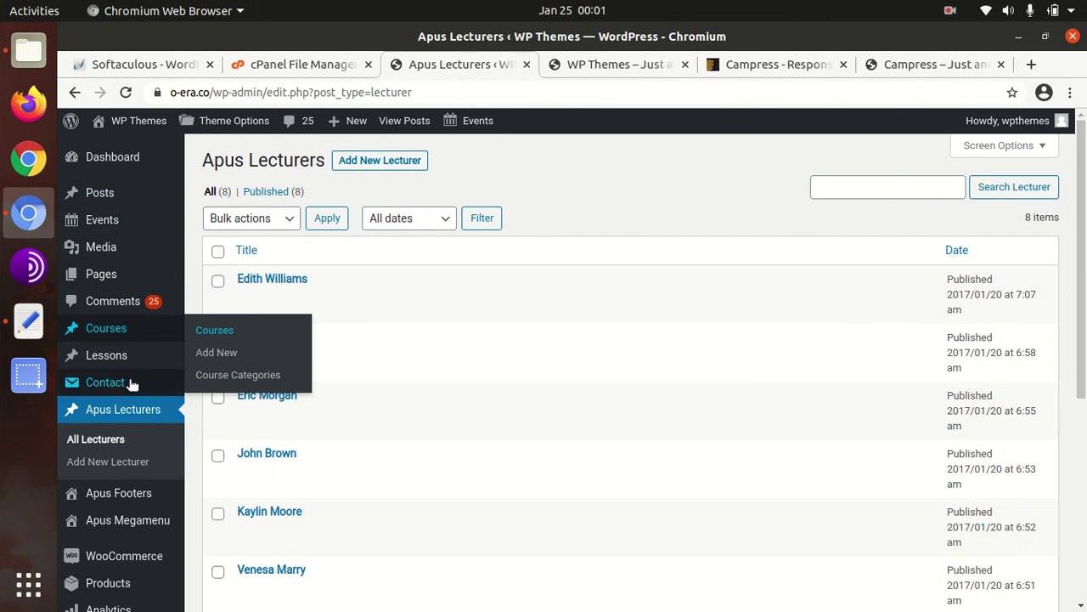
{"action": "mouse_move", "coordinate": [118, 339]}
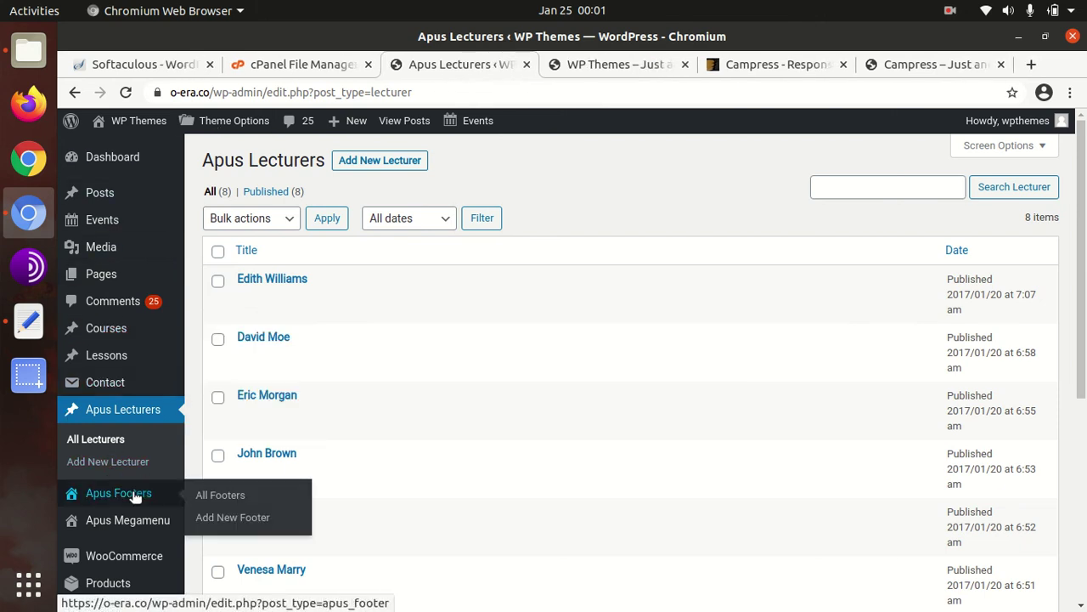
{"action": "scroll", "coordinate": [127, 476], "scroll_direction": "down", "scroll_amount": 2}
{"action": "scroll", "coordinate": [126, 465], "scroll_direction": "down", "scroll_amount": 3}
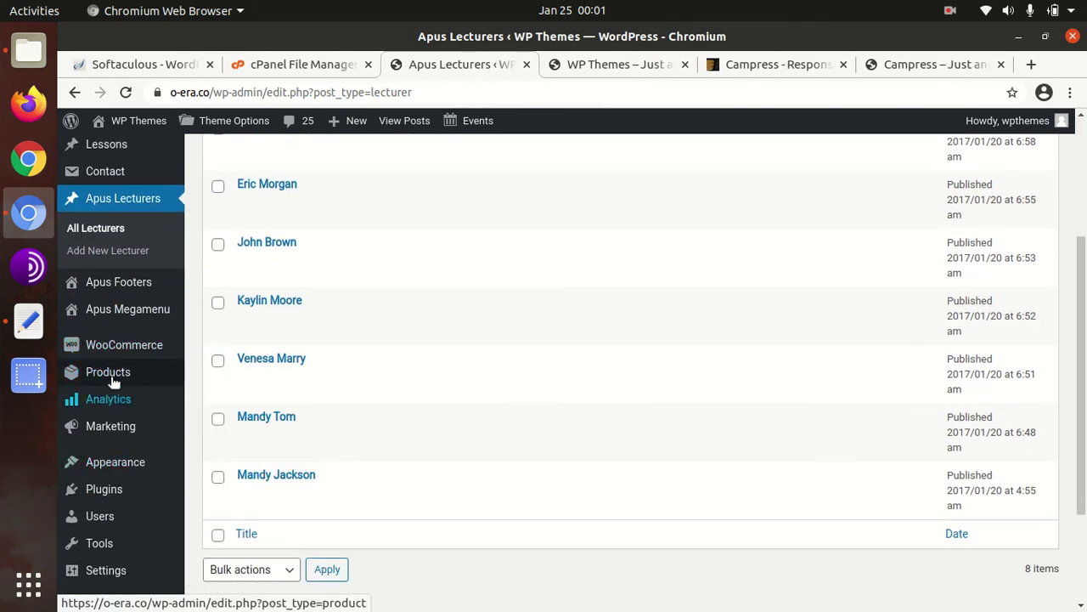
{"action": "mouse_move", "coordinate": [116, 462]}
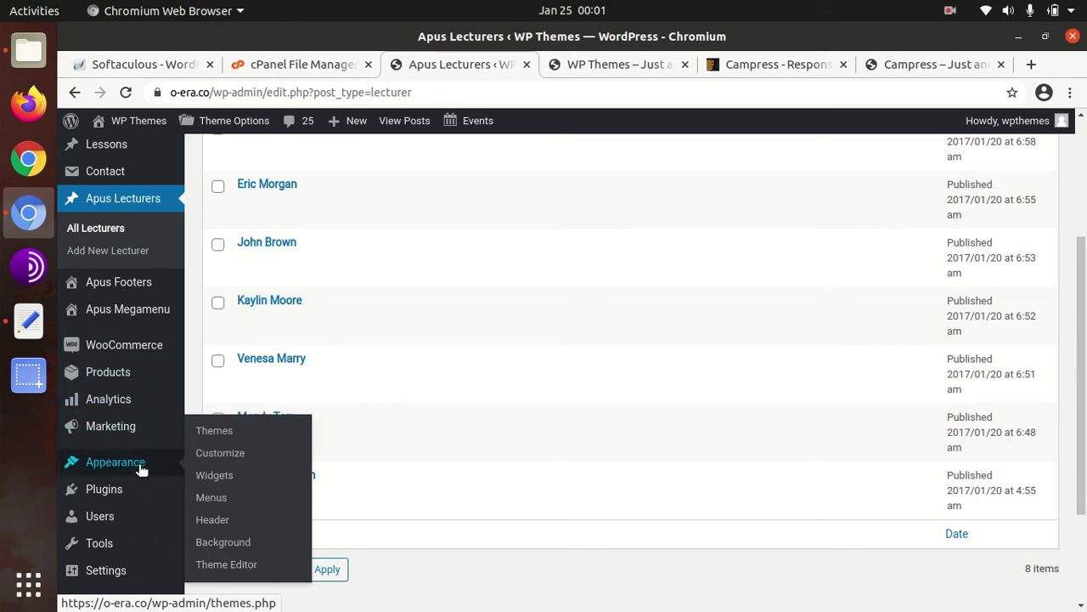
{"action": "scroll", "coordinate": [140, 472], "scroll_direction": "down", "scroll_amount": 3}
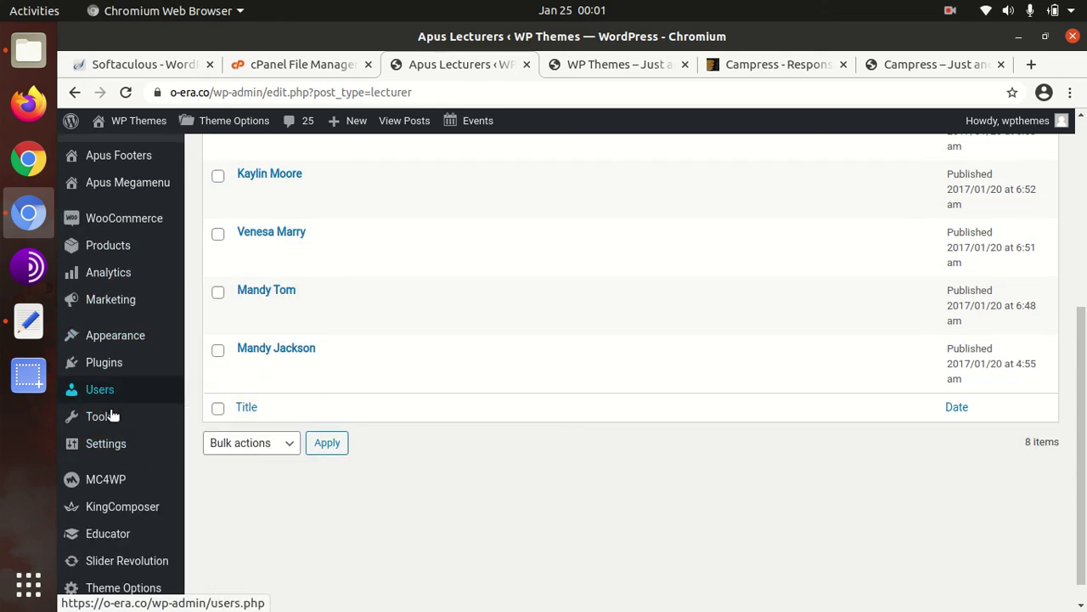
{"action": "scroll", "coordinate": [138, 488], "scroll_direction": "down", "scroll_amount": 1}
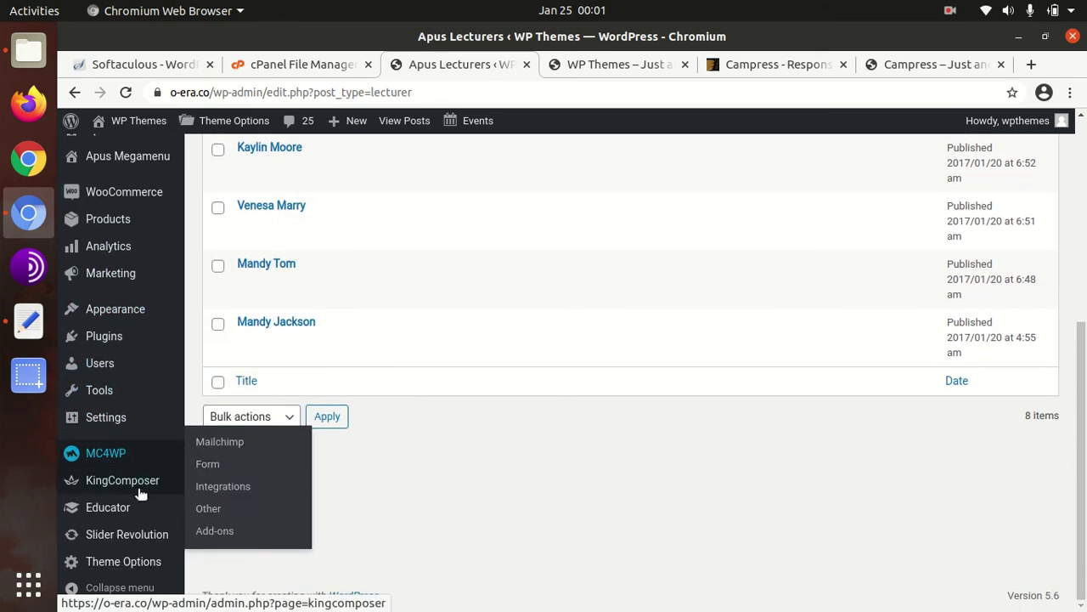
{"action": "left_click", "coordinate": [134, 561]}
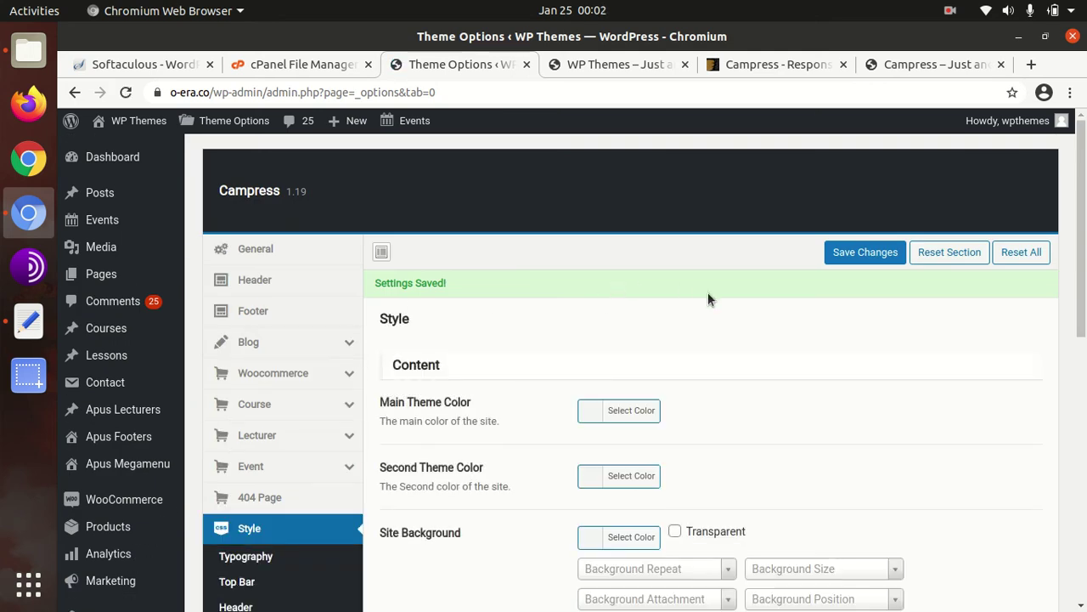
Review the General, Header, Footer, Blog, Woocommerce and Course theme settings
{"action": "left_click", "coordinate": [277, 259]}
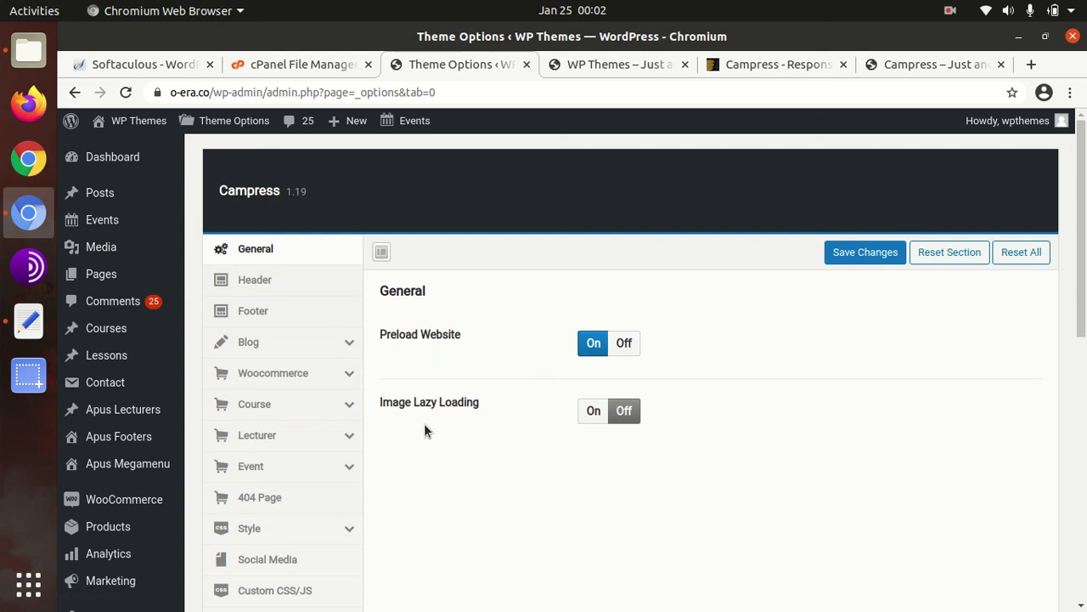
{"action": "left_click", "coordinate": [268, 280]}
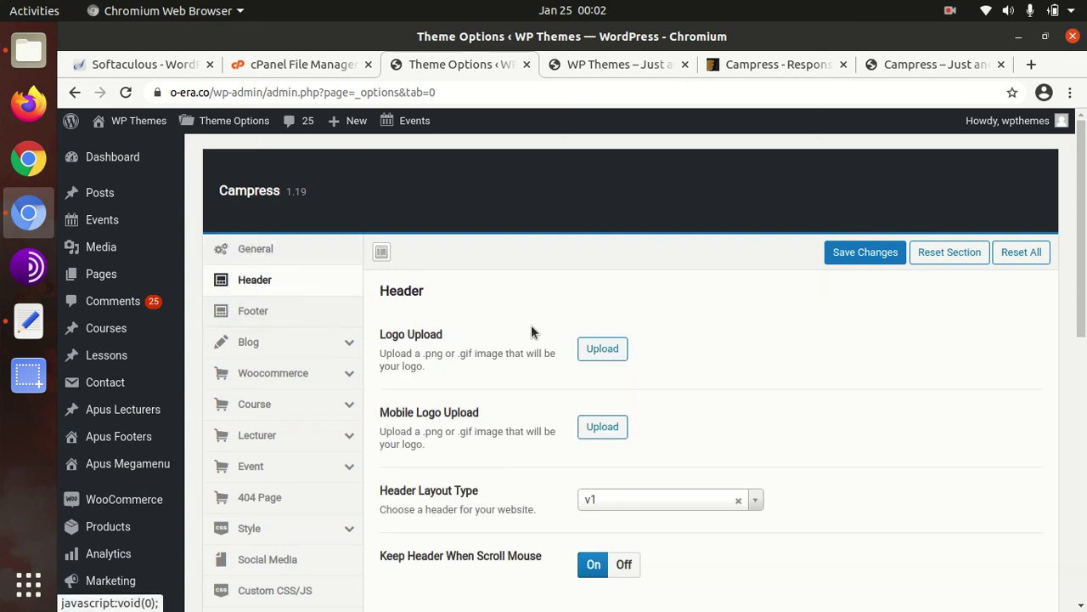
{"action": "scroll", "coordinate": [643, 328], "scroll_direction": "down", "scroll_amount": 1}
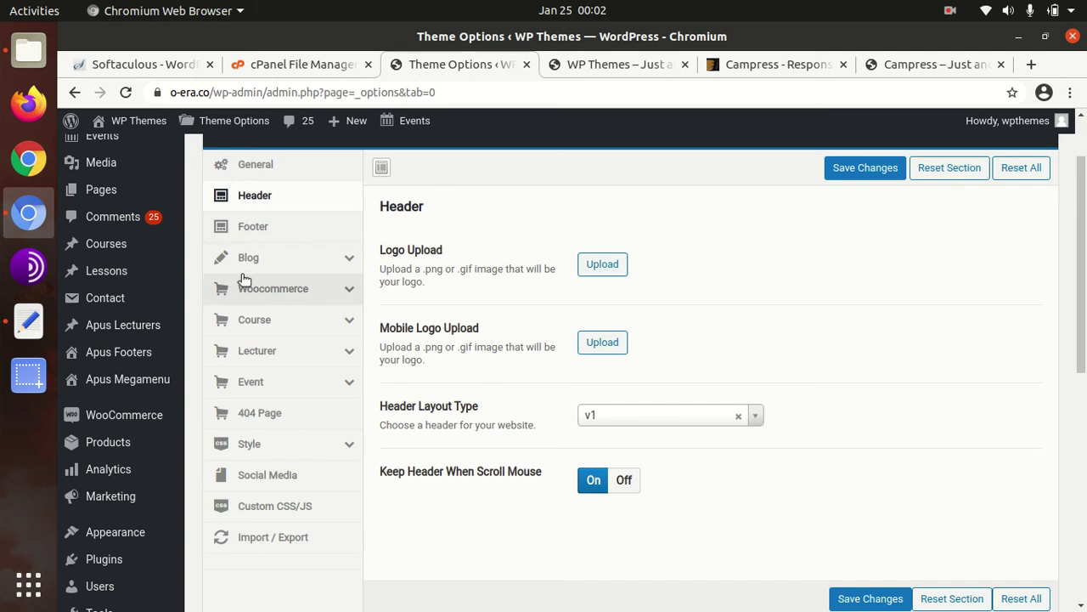
{"action": "left_click", "coordinate": [255, 231]}
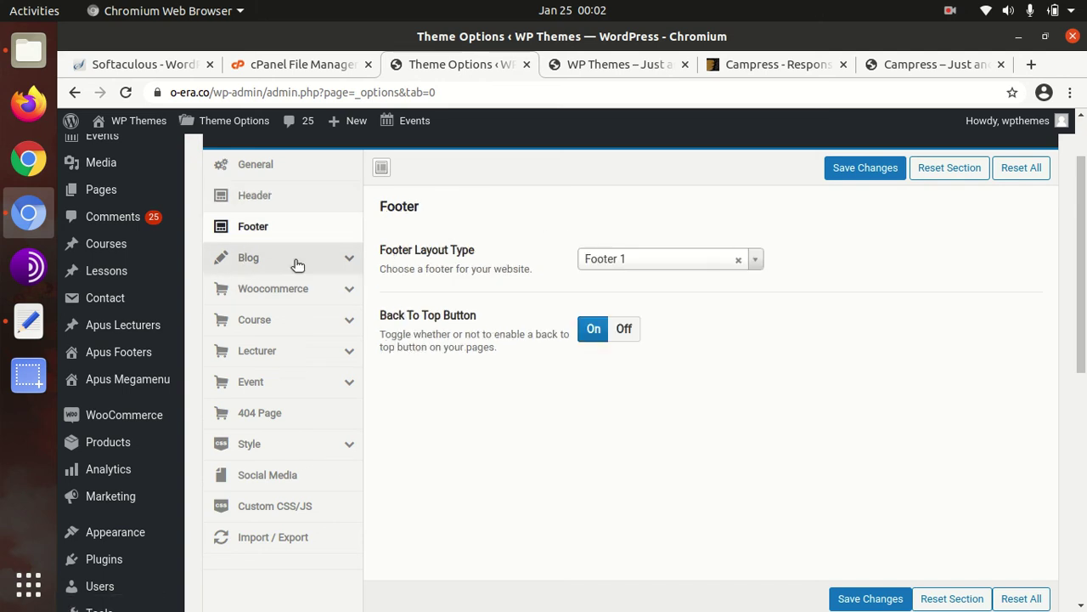
{"action": "left_click", "coordinate": [255, 263]}
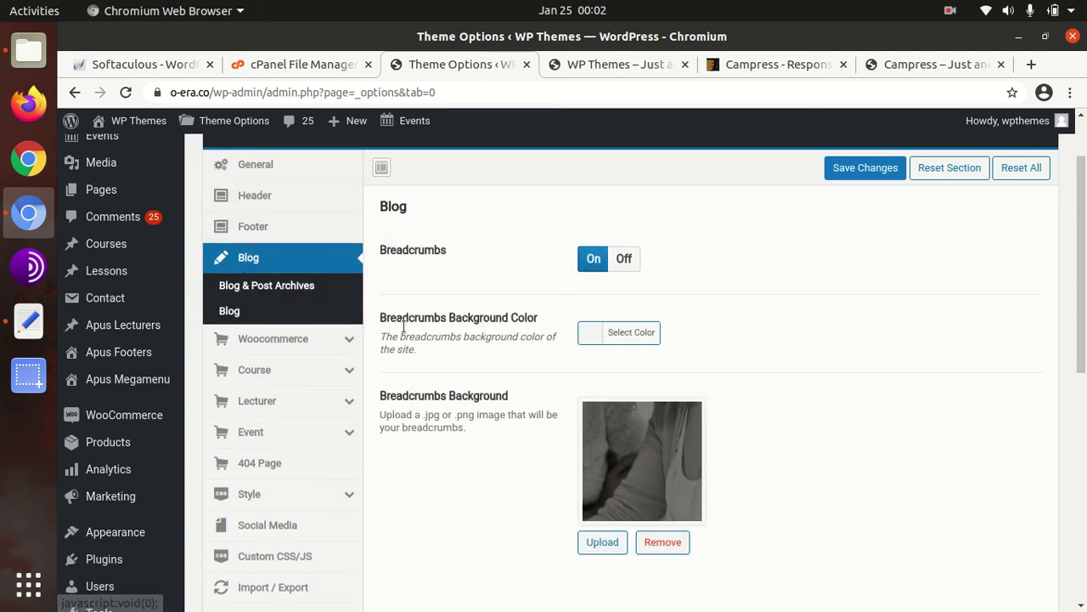
{"action": "left_click", "coordinate": [296, 341]}
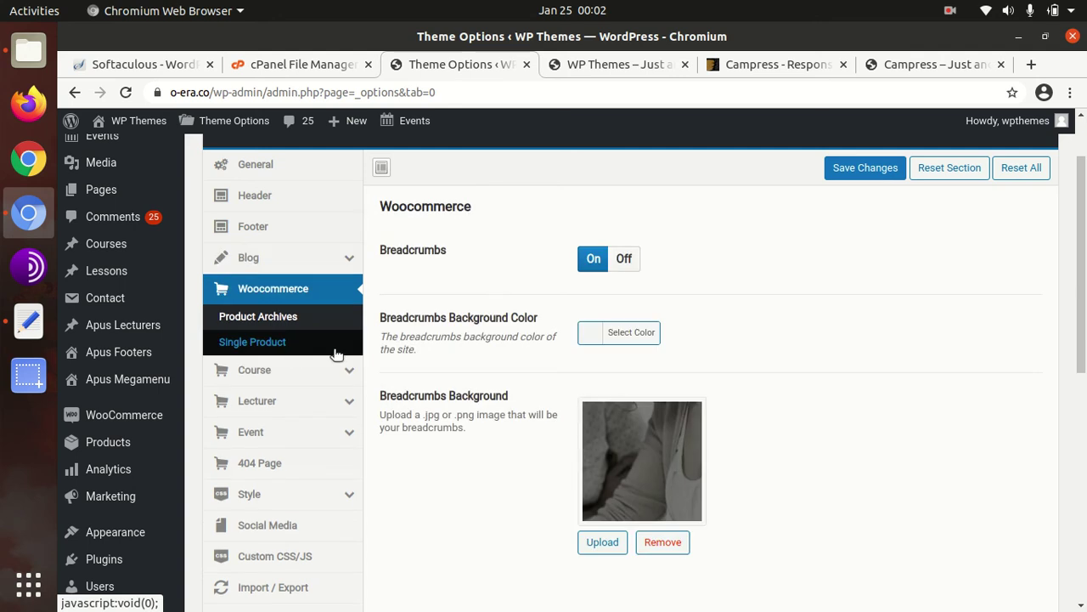
{"action": "left_click", "coordinate": [273, 377]}
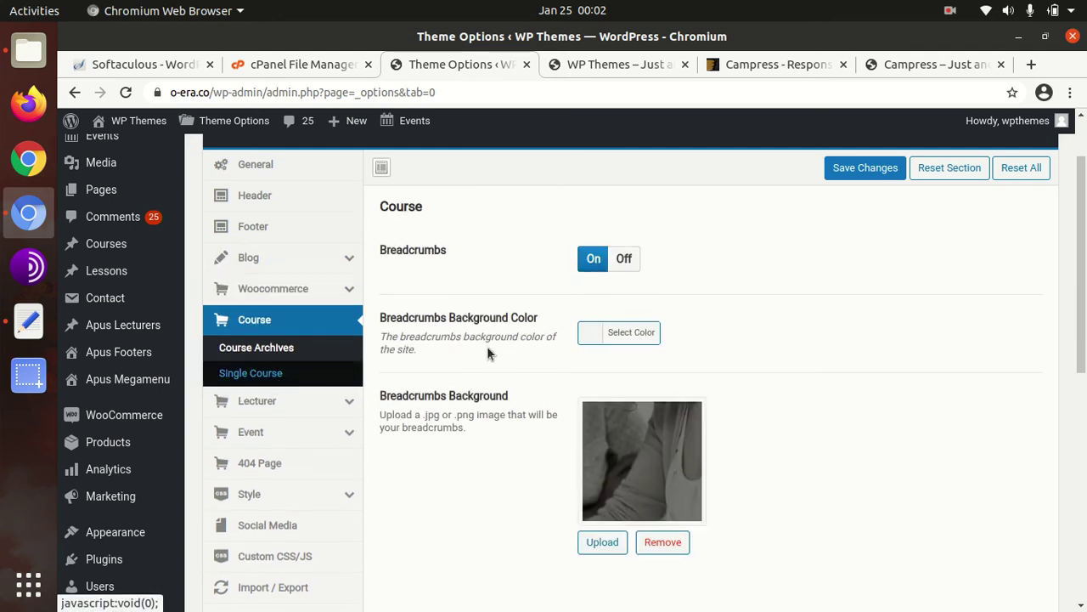
Review the Lecturer, Event, 404 Page, Style, custom CSS/JS and Import/Export settings
{"action": "left_click", "coordinate": [277, 402]}
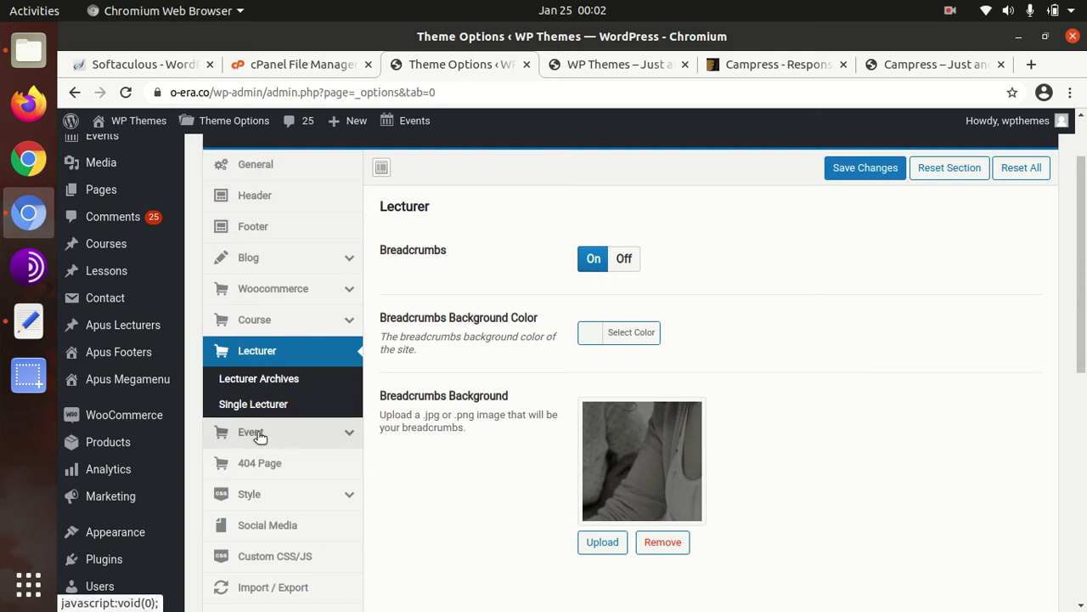
{"action": "left_click", "coordinate": [252, 433]}
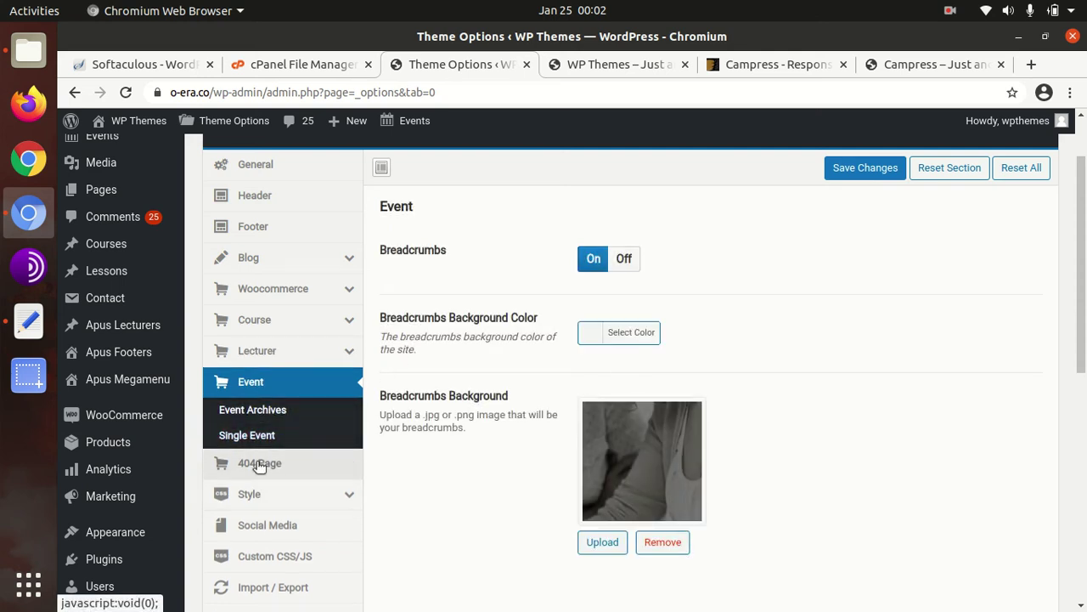
{"action": "left_click", "coordinate": [248, 463]}
{"action": "left_click", "coordinate": [252, 448]}
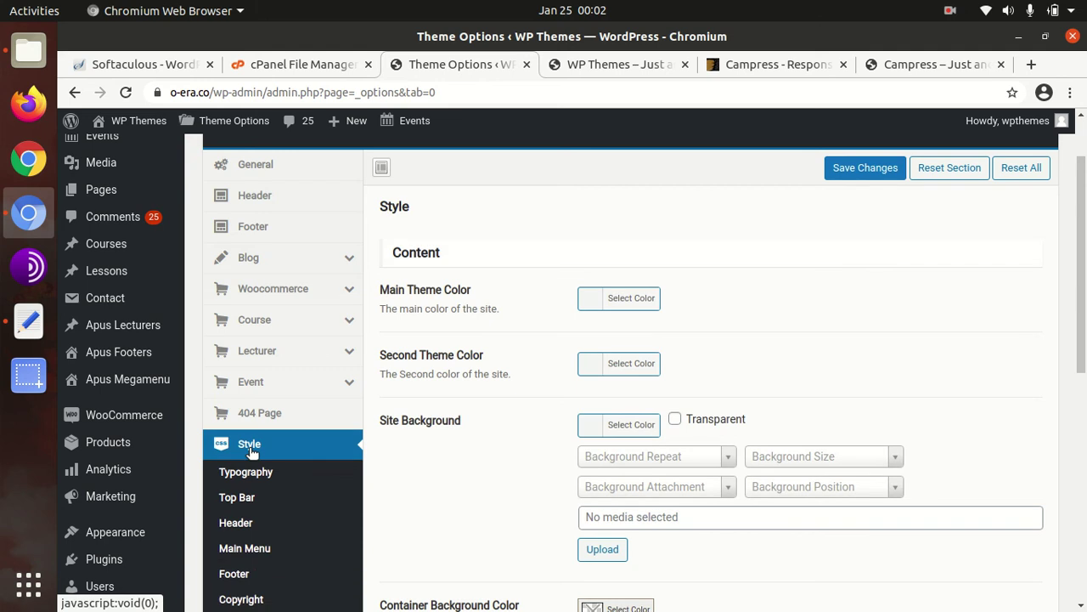
{"action": "scroll", "coordinate": [526, 365], "scroll_direction": "down", "scroll_amount": 1}
{"action": "scroll", "coordinate": [526, 365], "scroll_direction": "down", "scroll_amount": 3}
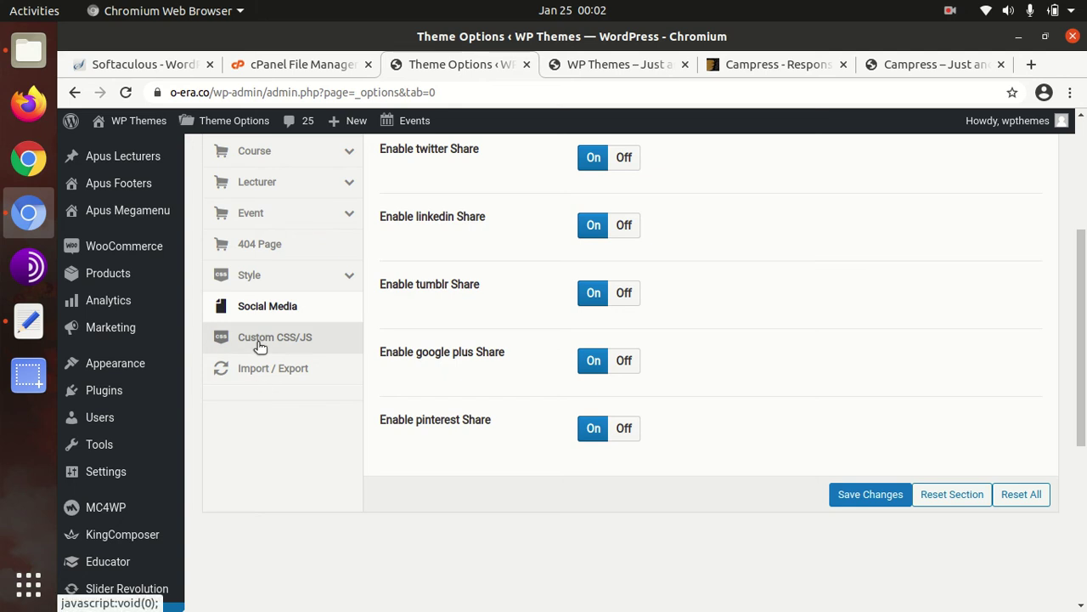
{"action": "left_click", "coordinate": [260, 343]}
{"action": "left_click", "coordinate": [264, 374]}
{"action": "scroll", "coordinate": [263, 377], "scroll_direction": "up", "scroll_amount": 5}
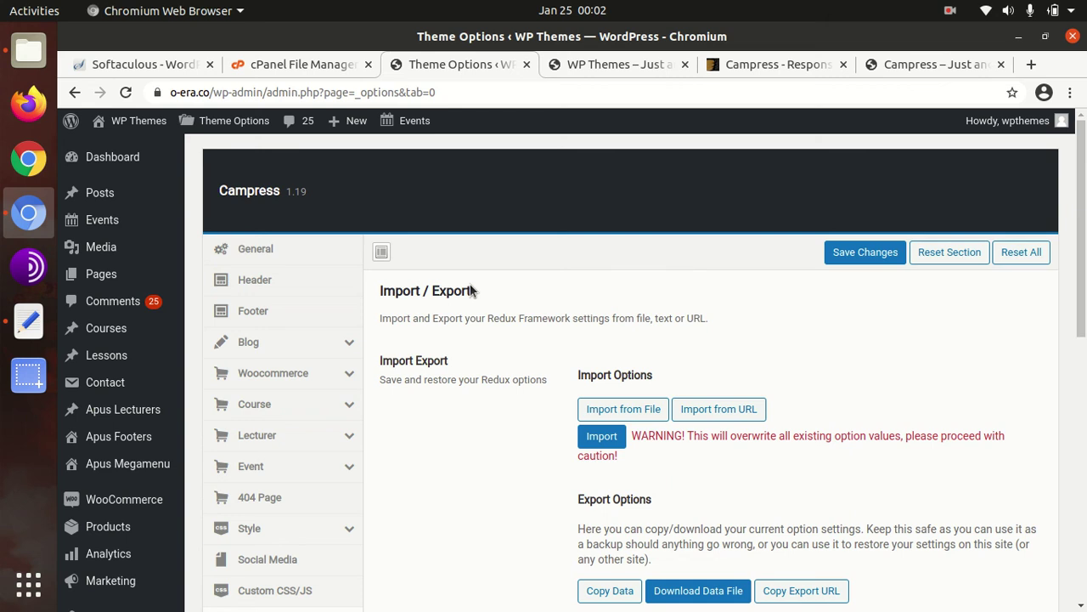
Recheck the General and Header theme settings, then return to the site's front page
{"action": "left_click", "coordinate": [255, 249]}
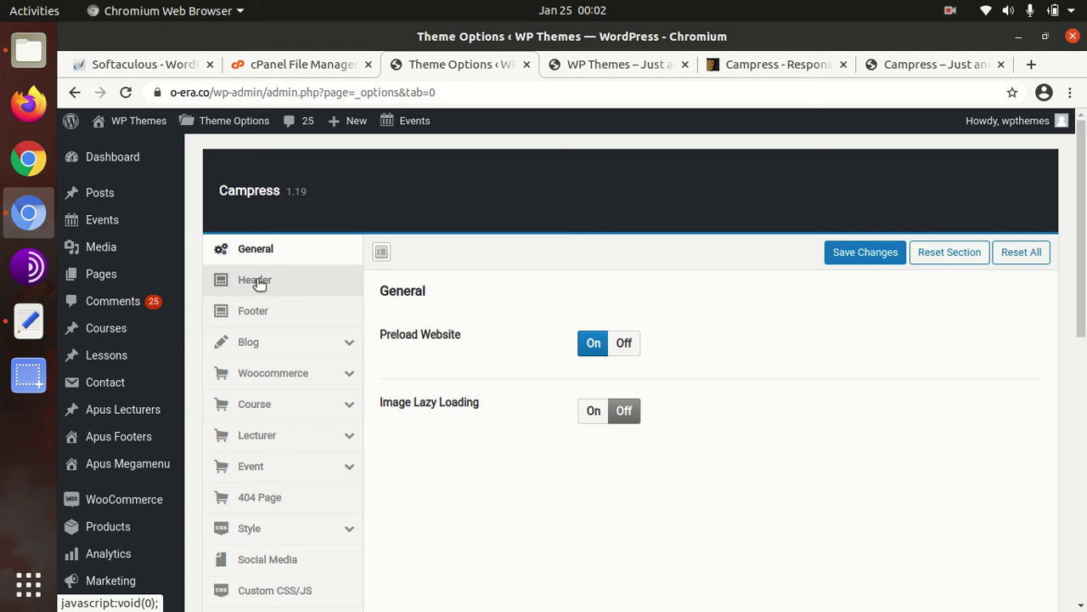
{"action": "left_click", "coordinate": [258, 281]}
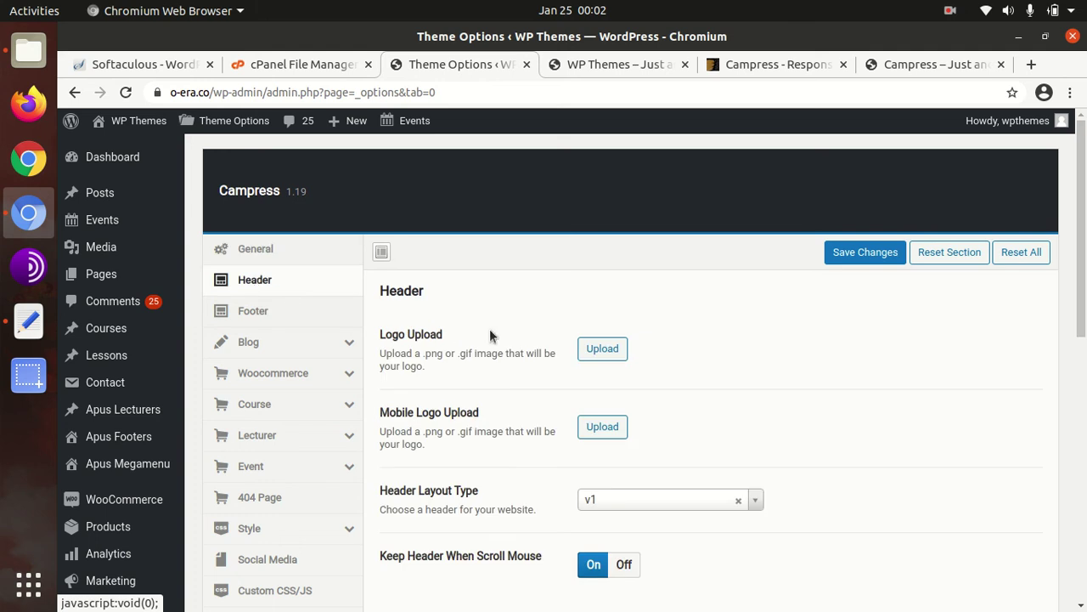
{"action": "scroll", "coordinate": [604, 340], "scroll_direction": "down", "scroll_amount": 4}
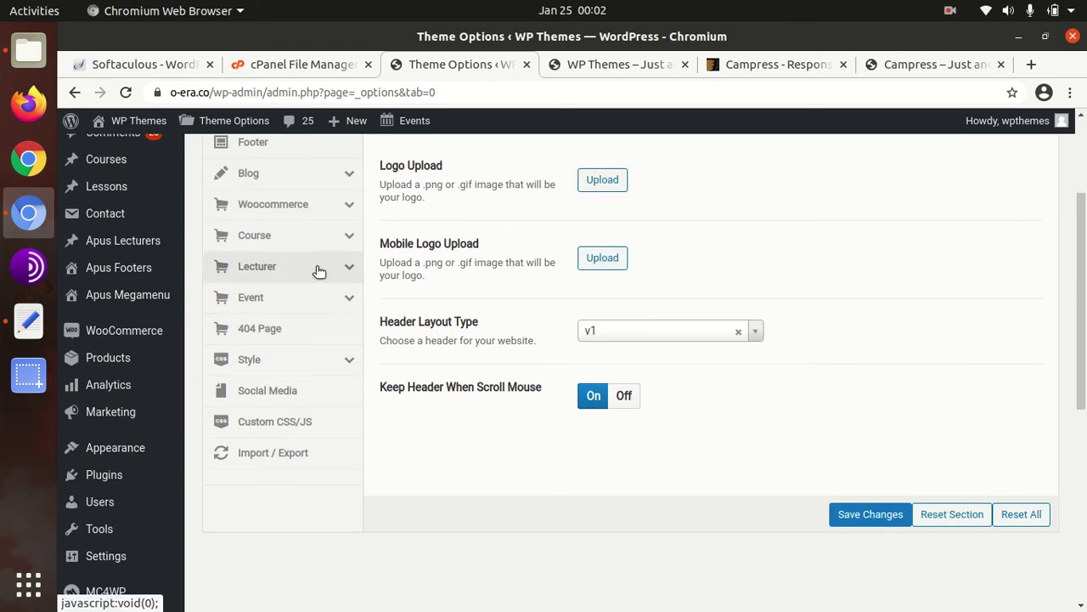
{"action": "left_click", "coordinate": [604, 73]}
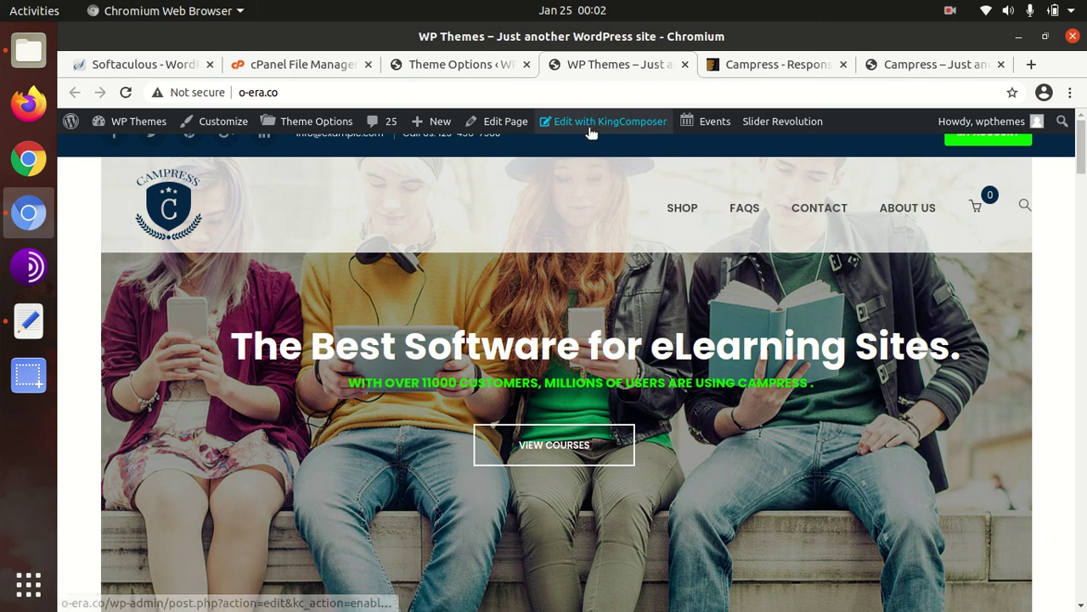
Open the home page in KingComposer and submit the login using saved credentials
{"action": "left_click", "coordinate": [589, 129]}
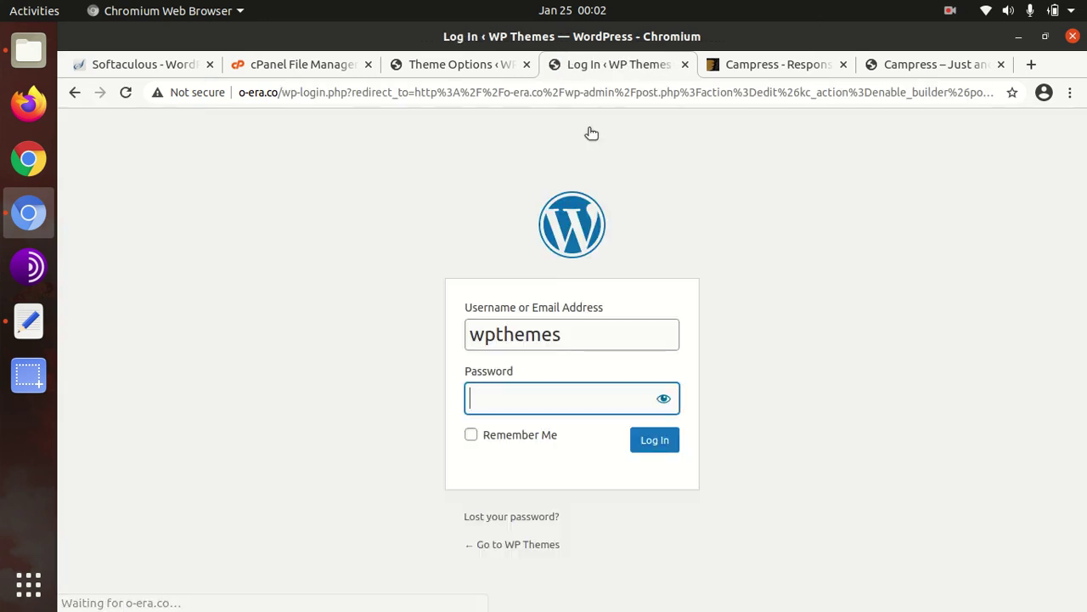
{"action": "left_click", "coordinate": [514, 394]}
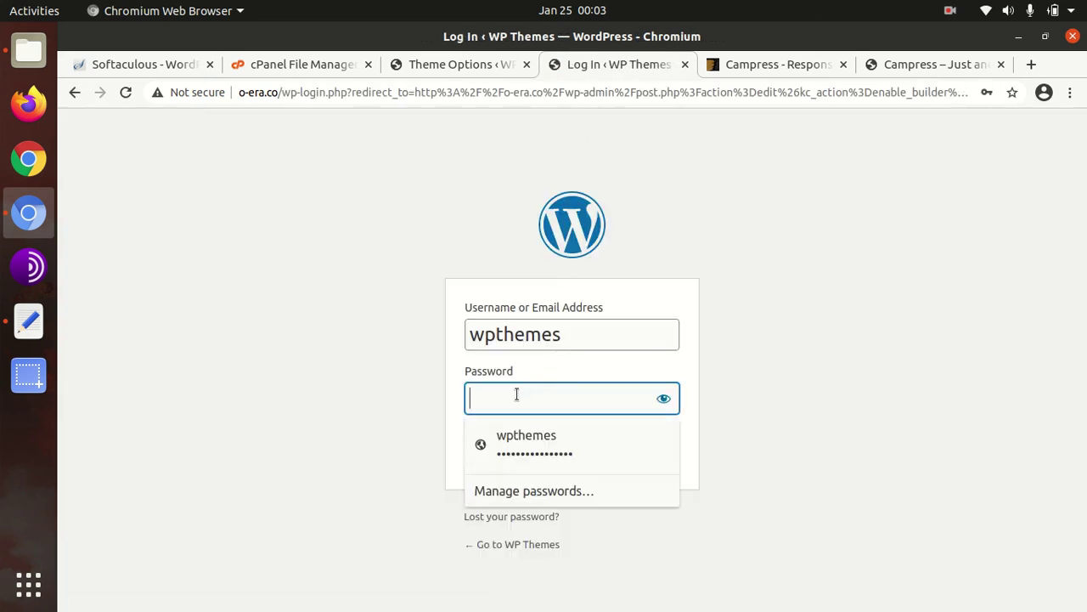
{"action": "left_click", "coordinate": [516, 451]}
{"action": "left_click", "coordinate": [658, 450]}
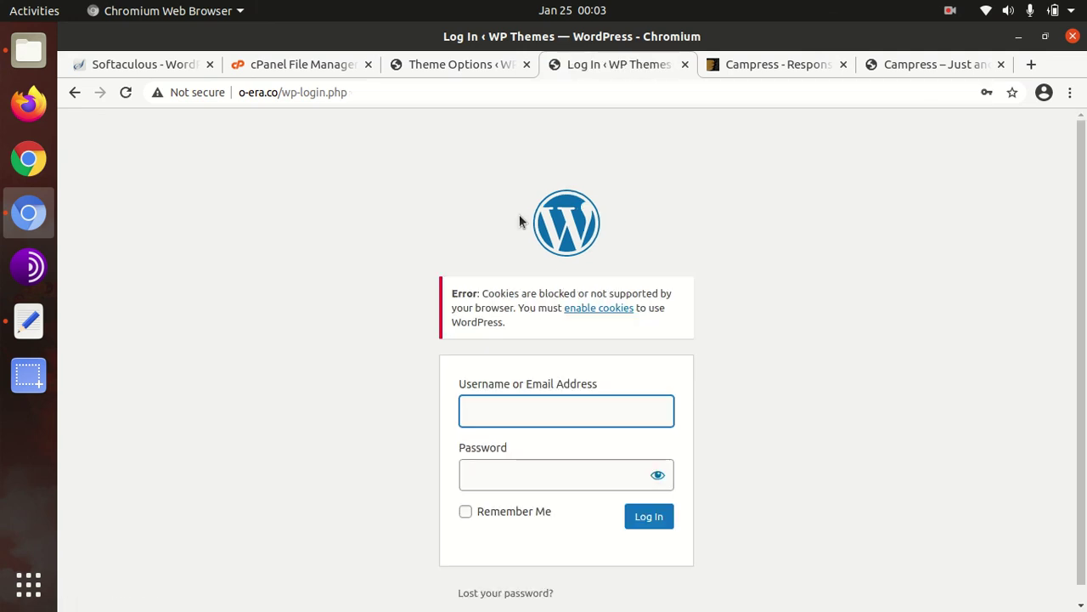
Refill the saved username, retype the account password, and log in to reach the editor
{"action": "left_click", "coordinate": [540, 400]}
{"action": "left_click", "coordinate": [528, 452]}
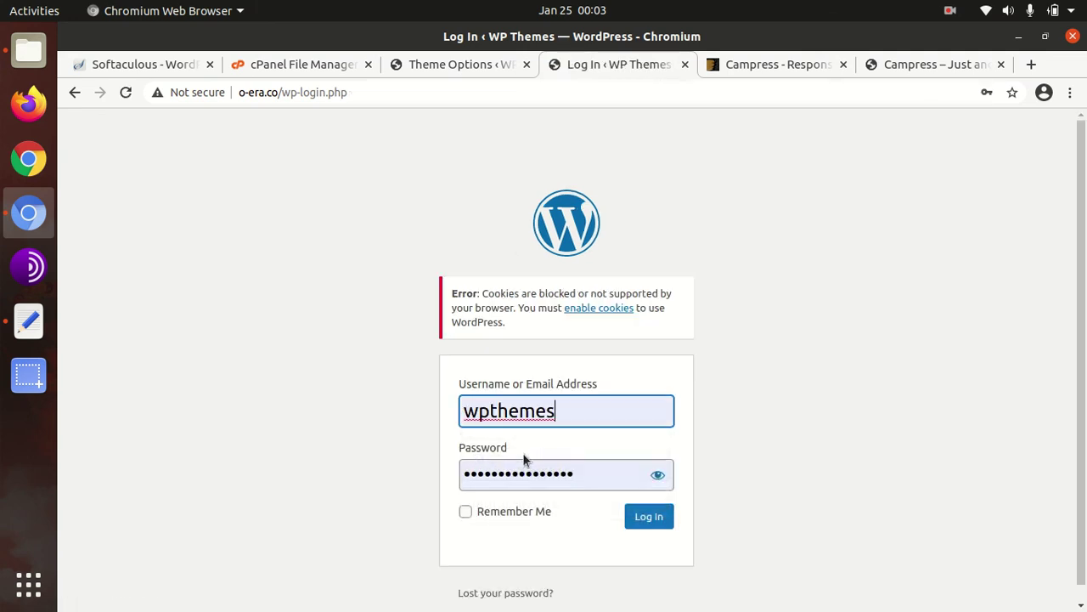
{"action": "left_click", "coordinate": [555, 480]}
{"action": "key", "text": "ctrl+a"}
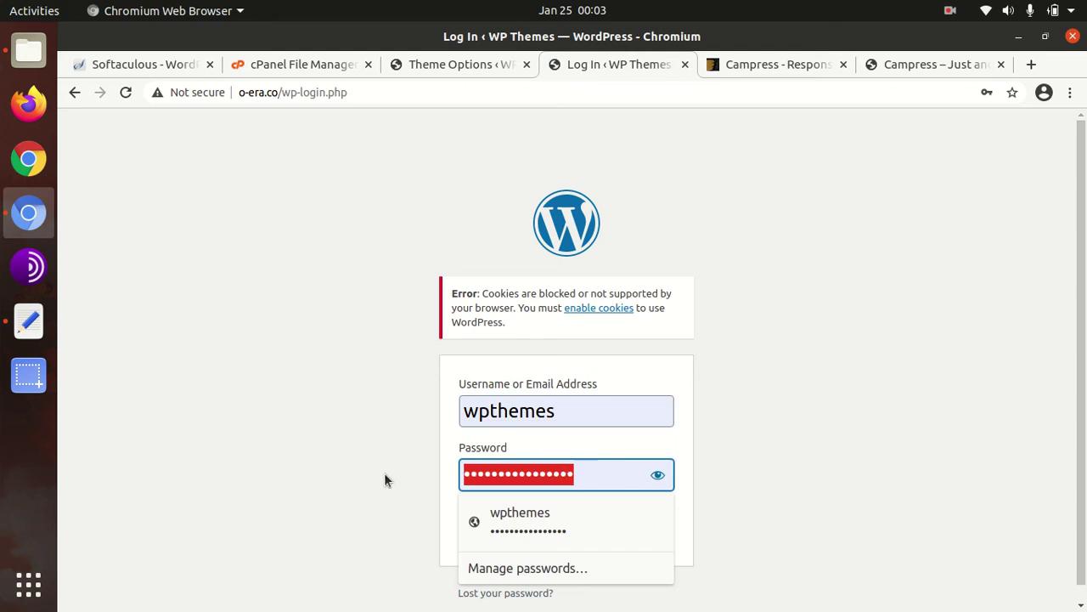
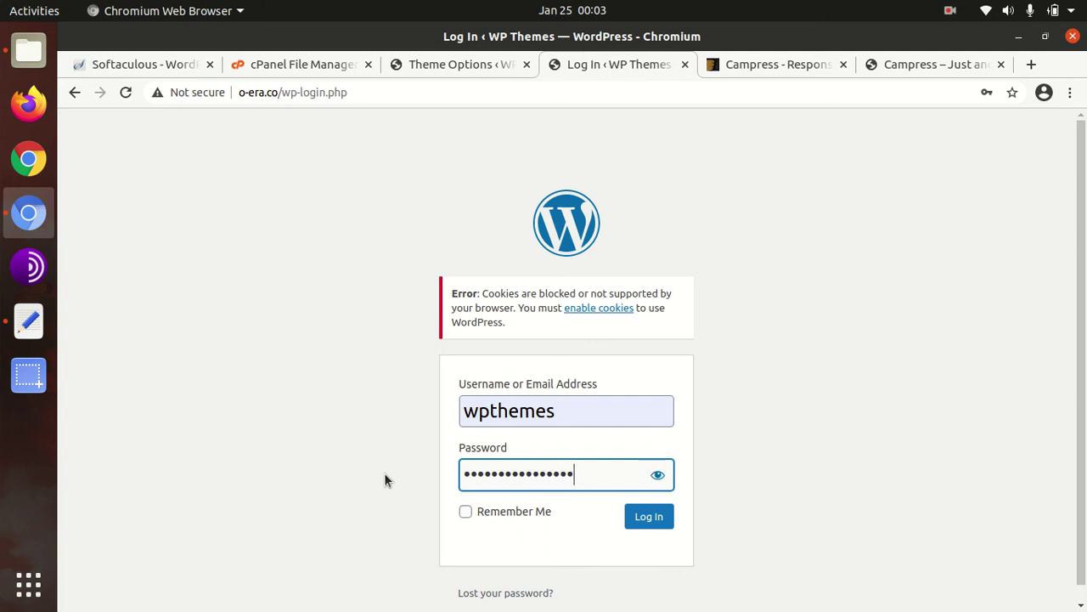
{"action": "left_click", "coordinate": [649, 520]}
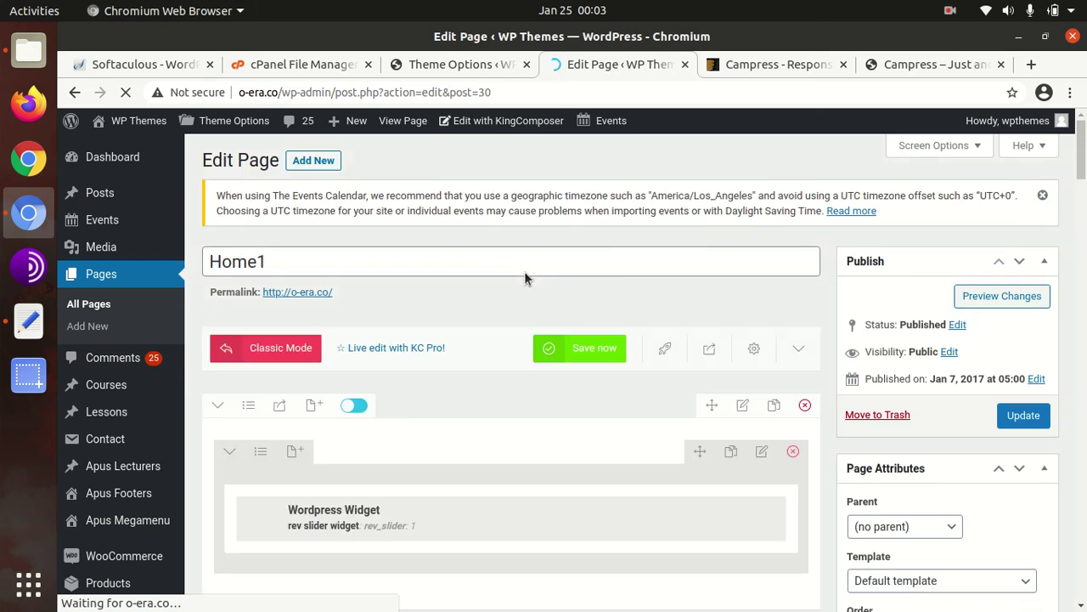
{"action": "scroll", "coordinate": [356, 264], "scroll_direction": "down", "scroll_amount": 1}
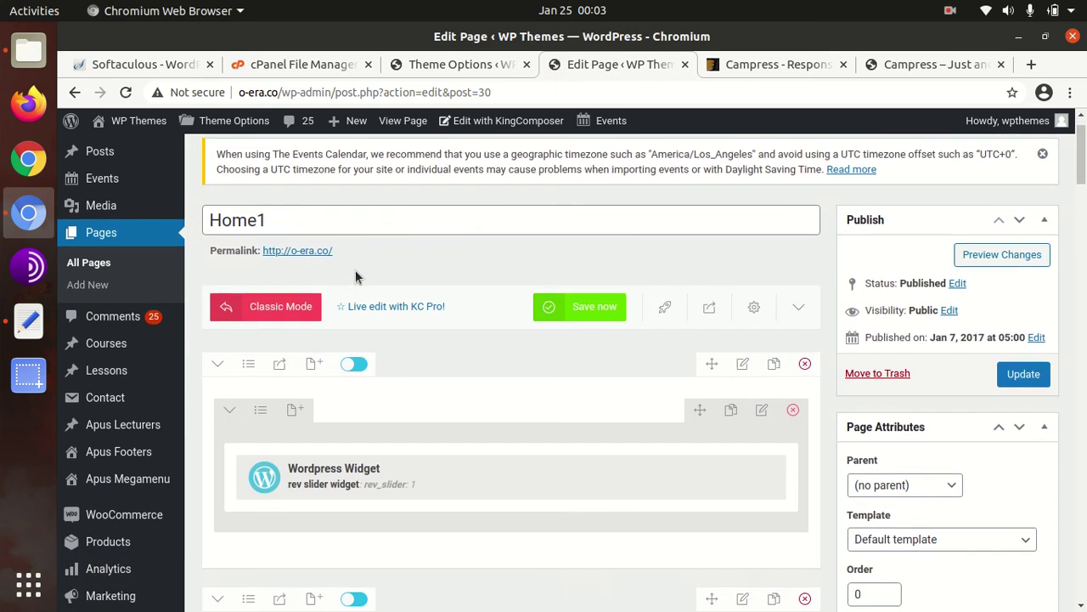
{"action": "scroll", "coordinate": [355, 270], "scroll_direction": "down", "scroll_amount": 3}
{"action": "scroll", "coordinate": [463, 316], "scroll_direction": "down", "scroll_amount": 3}
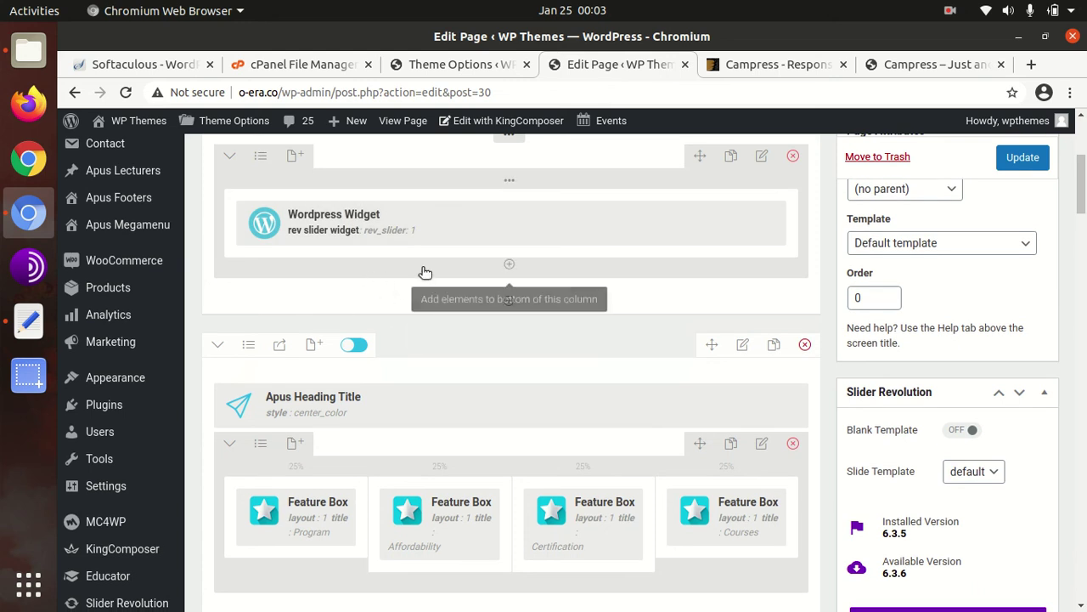
{"action": "scroll", "coordinate": [442, 280], "scroll_direction": "up", "scroll_amount": 4}
{"action": "scroll", "coordinate": [455, 293], "scroll_direction": "down", "scroll_amount": 2}
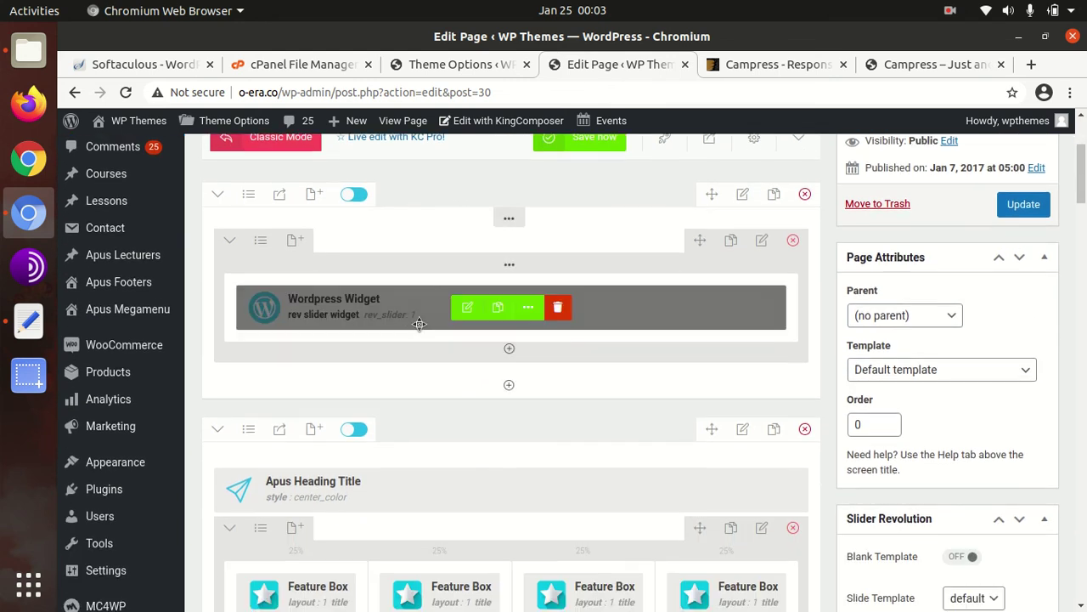
{"action": "left_click", "coordinate": [472, 307]}
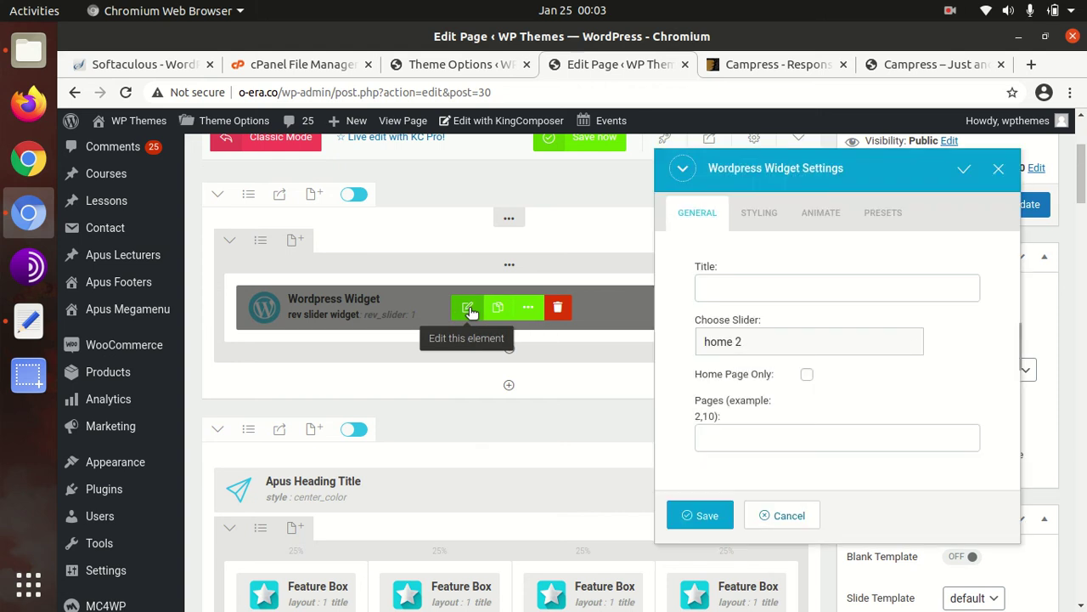
{"action": "left_click", "coordinate": [997, 170]}
{"action": "scroll", "coordinate": [512, 349], "scroll_direction": "down", "scroll_amount": 4}
{"action": "scroll", "coordinate": [467, 365], "scroll_direction": "down", "scroll_amount": 1}
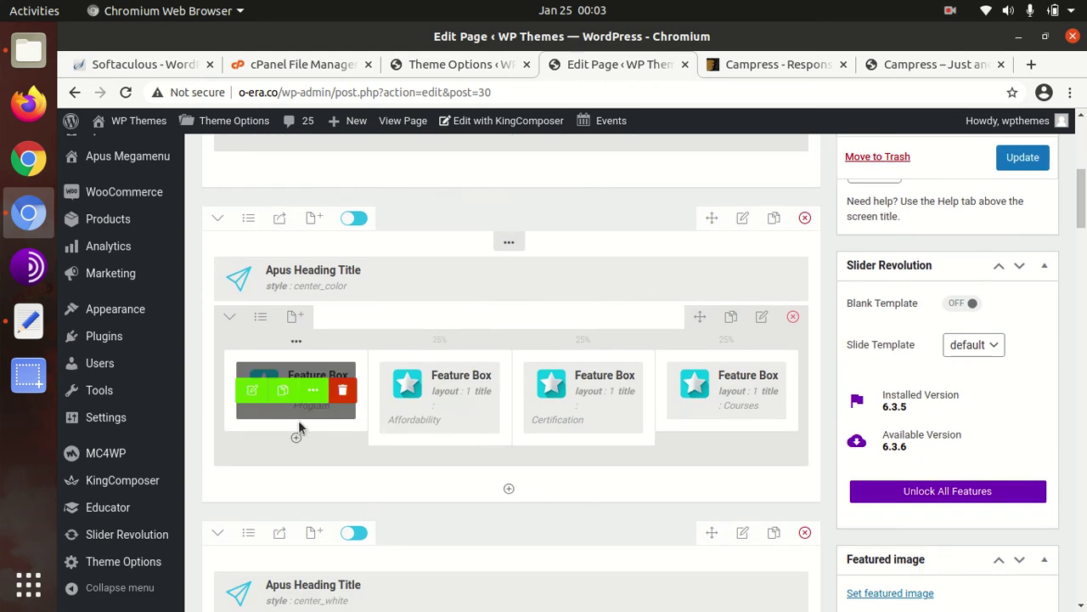
{"action": "scroll", "coordinate": [461, 373], "scroll_direction": "down", "scroll_amount": 3}
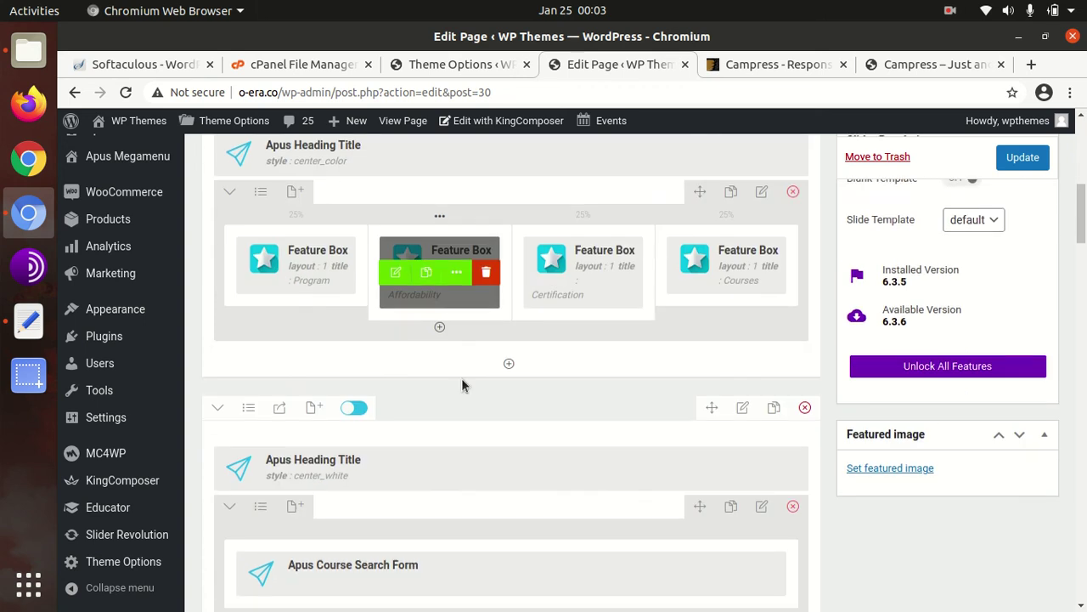
{"action": "scroll", "coordinate": [346, 384], "scroll_direction": "down", "scroll_amount": 3}
{"action": "scroll", "coordinate": [509, 360], "scroll_direction": "down", "scroll_amount": 3}
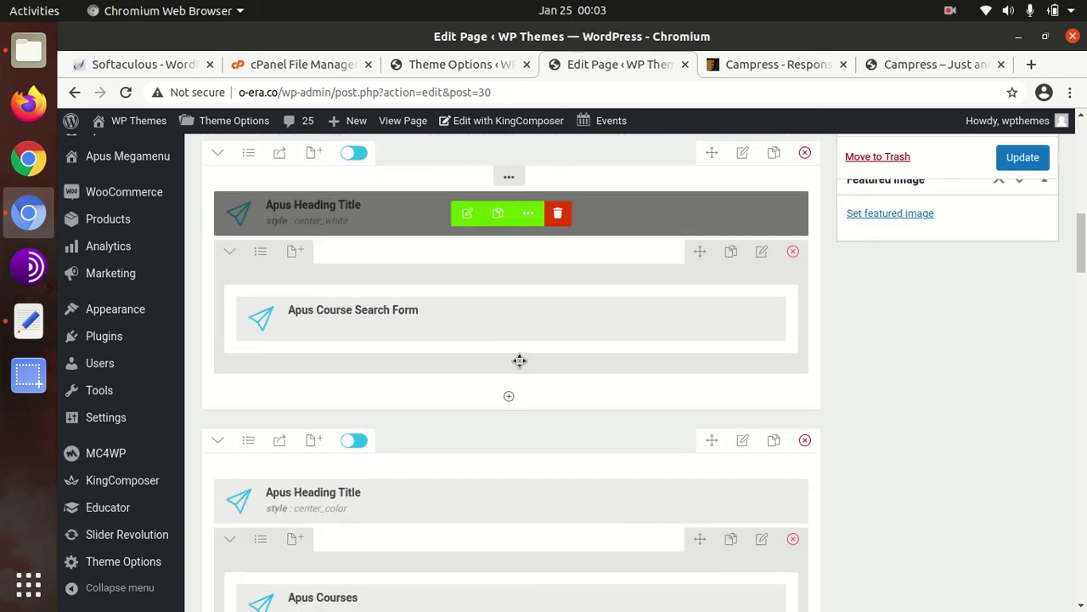
{"action": "scroll", "coordinate": [340, 366], "scroll_direction": "down", "scroll_amount": 6}
{"action": "scroll", "coordinate": [337, 365], "scroll_direction": "down", "scroll_amount": 3}
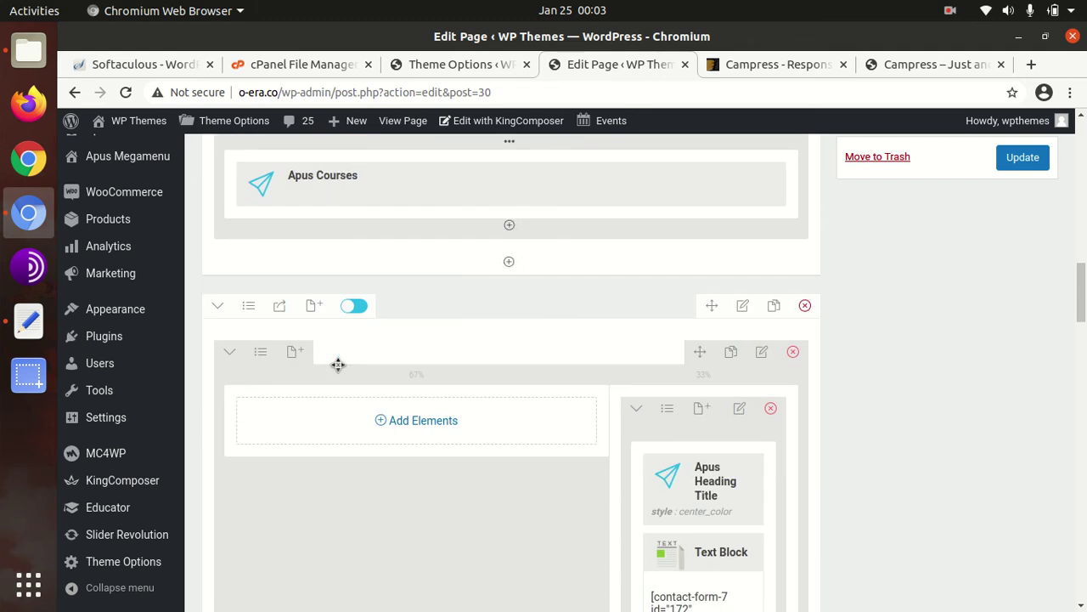
{"action": "scroll", "coordinate": [331, 353], "scroll_direction": "up", "scroll_amount": 1}
{"action": "scroll", "coordinate": [329, 346], "scroll_direction": "up", "scroll_amount": 2}
{"action": "scroll", "coordinate": [303, 344], "scroll_direction": "down", "scroll_amount": 3}
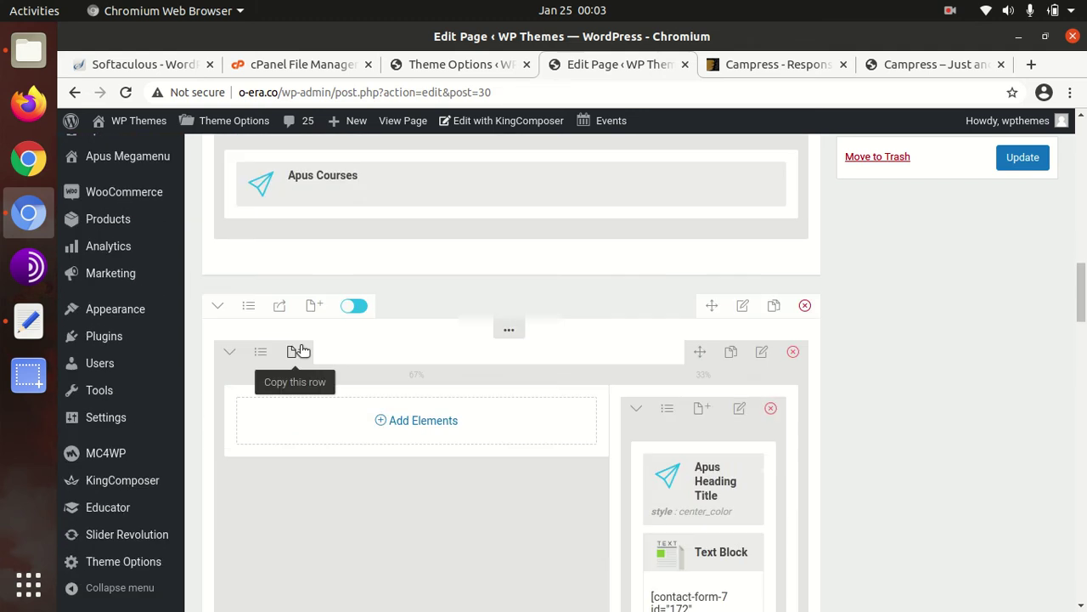
{"action": "scroll", "coordinate": [305, 358], "scroll_direction": "down", "scroll_amount": 2}
{"action": "scroll", "coordinate": [425, 346], "scroll_direction": "down", "scroll_amount": 3}
{"action": "scroll", "coordinate": [528, 335], "scroll_direction": "down", "scroll_amount": 2}
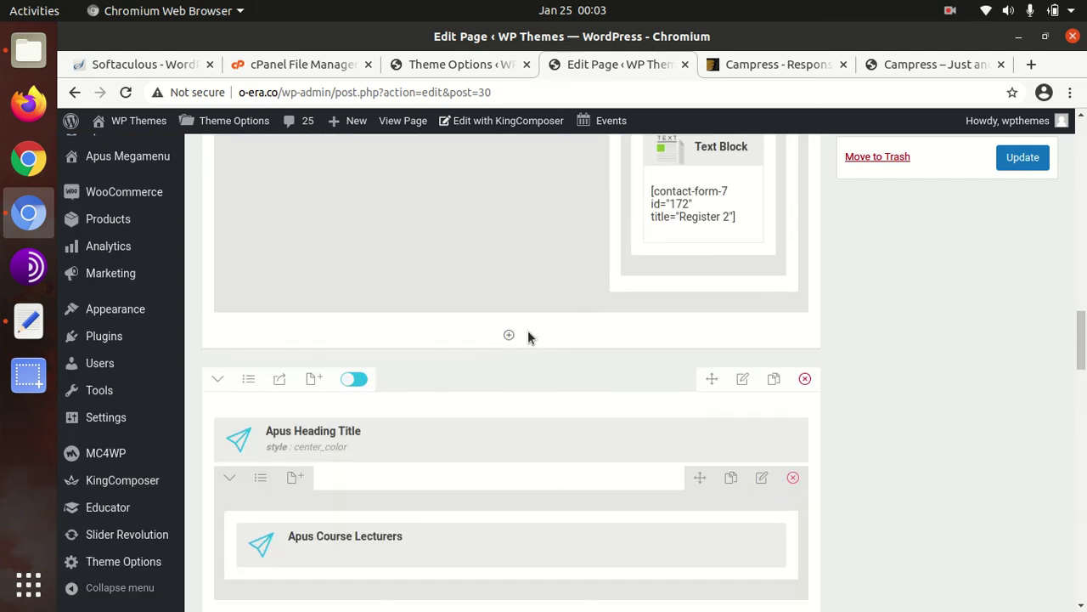
{"action": "scroll", "coordinate": [528, 337], "scroll_direction": "down", "scroll_amount": 4}
{"action": "scroll", "coordinate": [528, 337], "scroll_direction": "down", "scroll_amount": 1}
{"action": "scroll", "coordinate": [529, 336], "scroll_direction": "down", "scroll_amount": 2}
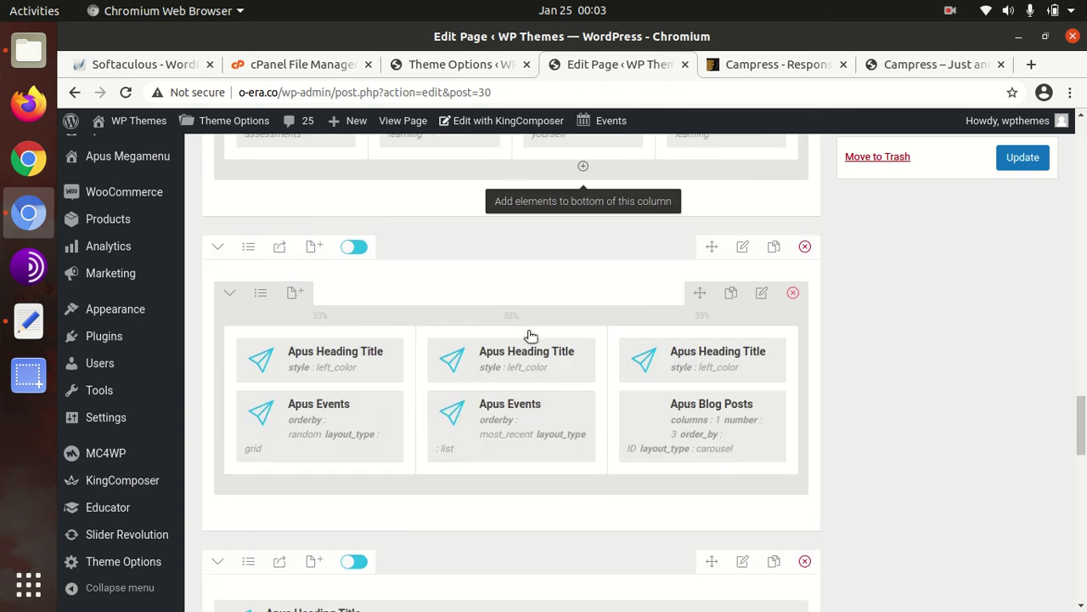
{"action": "scroll", "coordinate": [373, 319], "scroll_direction": "down", "scroll_amount": 2}
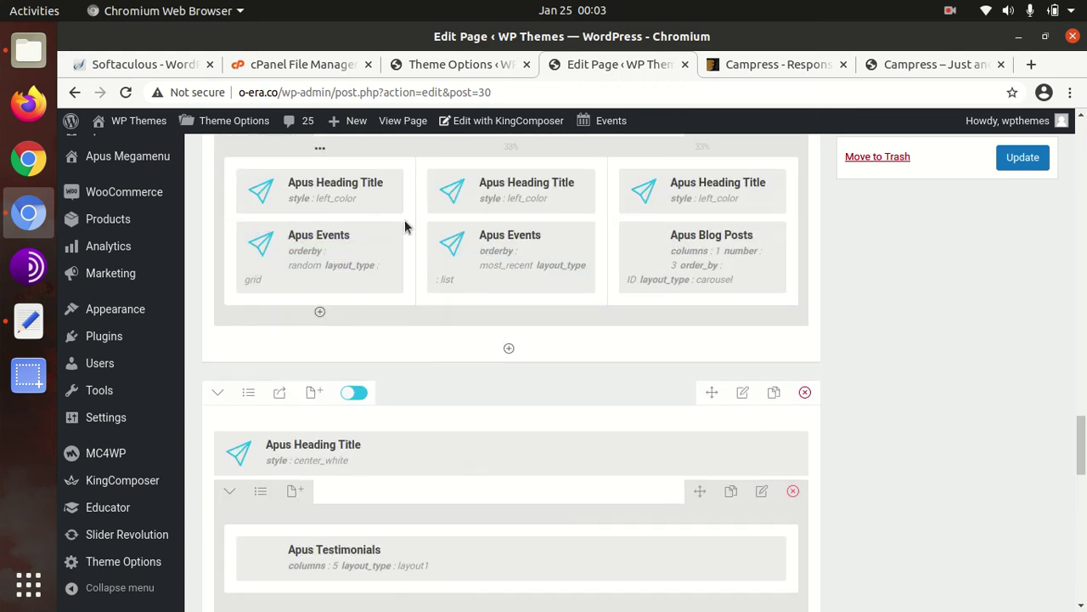
{"action": "scroll", "coordinate": [400, 246], "scroll_direction": "up", "scroll_amount": 1}
{"action": "scroll", "coordinate": [383, 257], "scroll_direction": "up", "scroll_amount": 2}
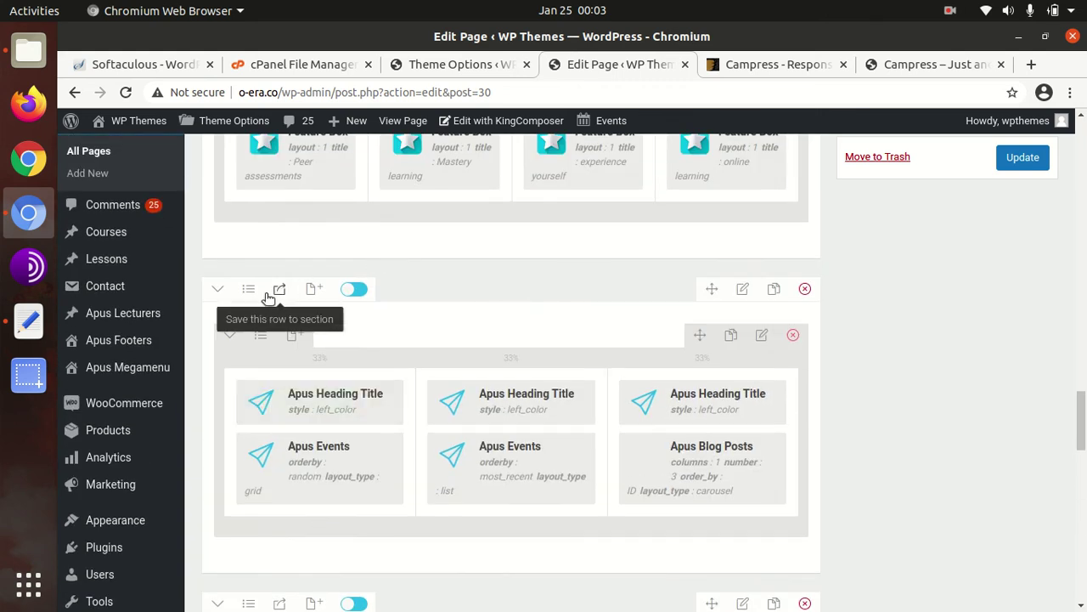
{"action": "scroll", "coordinate": [592, 324], "scroll_direction": "down", "scroll_amount": 2}
{"action": "scroll", "coordinate": [592, 324], "scroll_direction": "down", "scroll_amount": 1}
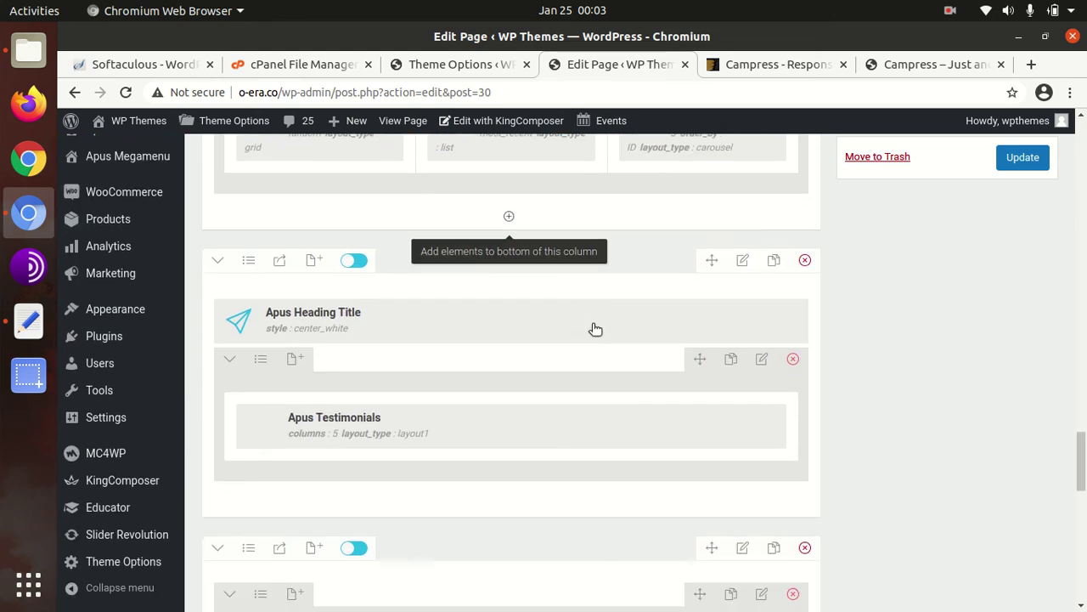
{"action": "scroll", "coordinate": [595, 328], "scroll_direction": "down", "scroll_amount": 2}
{"action": "scroll", "coordinate": [595, 329], "scroll_direction": "down", "scroll_amount": 2}
{"action": "scroll", "coordinate": [593, 325], "scroll_direction": "down", "scroll_amount": 1}
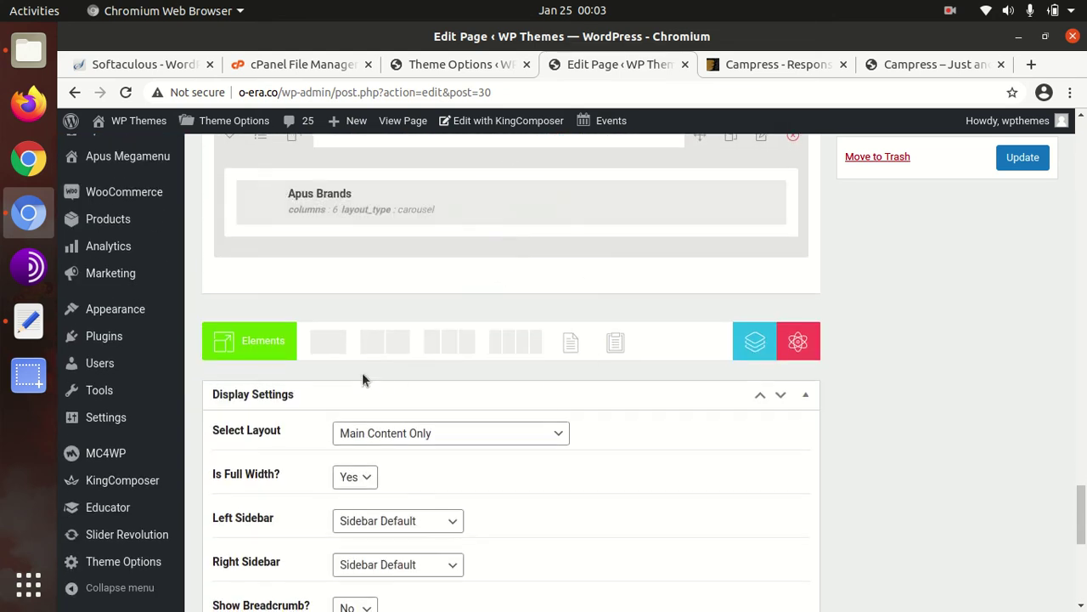
{"action": "scroll", "coordinate": [571, 358], "scroll_direction": "down", "scroll_amount": 1}
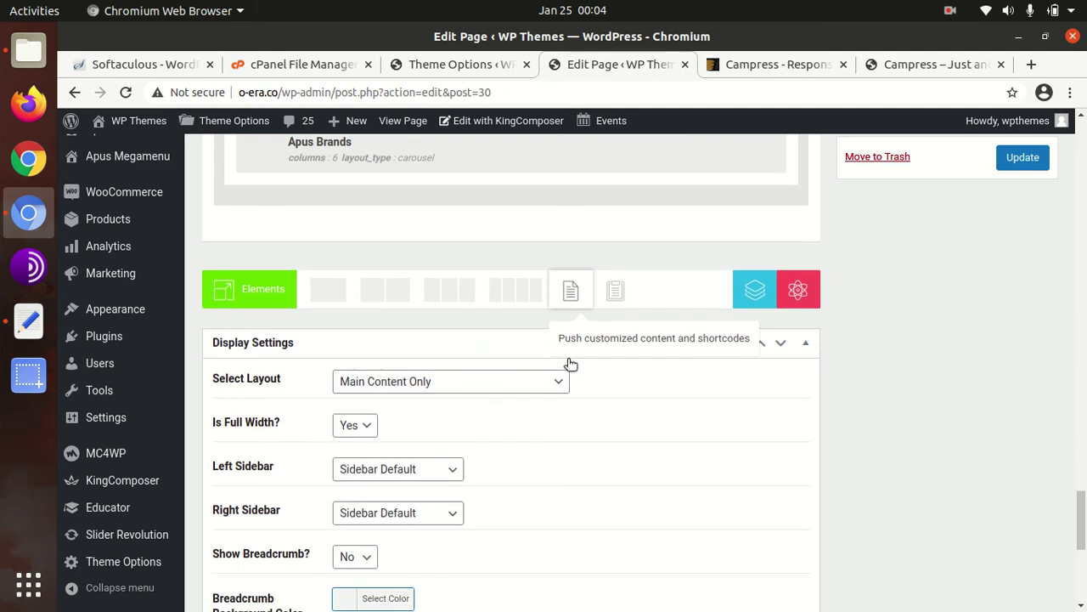
{"action": "scroll", "coordinate": [571, 364], "scroll_direction": "down", "scroll_amount": 2}
{"action": "scroll", "coordinate": [571, 364], "scroll_direction": "down", "scroll_amount": 2}
{"action": "scroll", "coordinate": [569, 361], "scroll_direction": "down", "scroll_amount": 1}
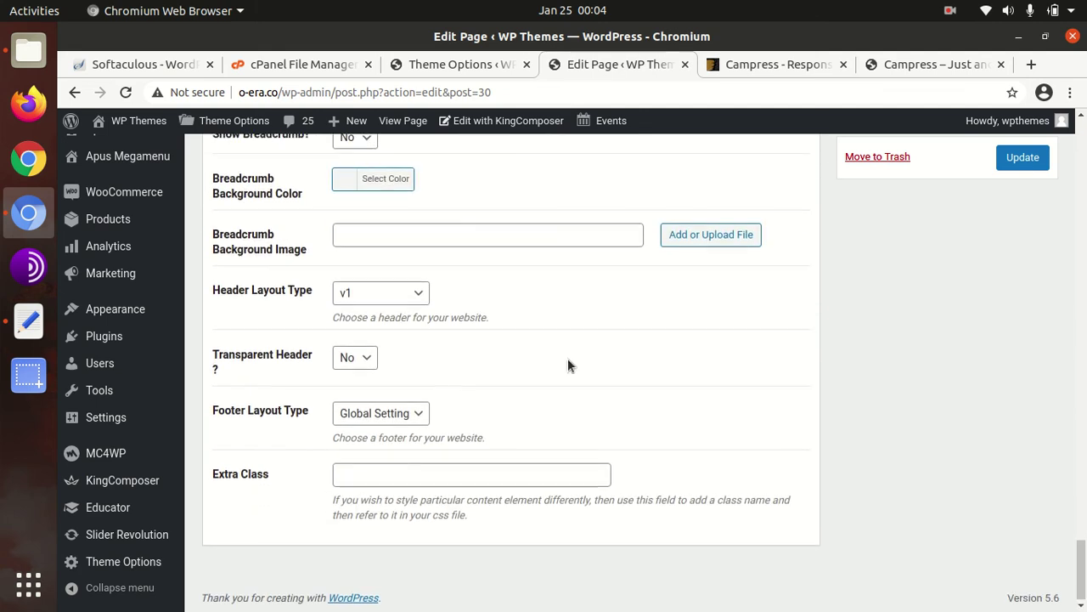
{"action": "scroll", "coordinate": [568, 358], "scroll_direction": "up", "scroll_amount": 4}
{"action": "scroll", "coordinate": [567, 358], "scroll_direction": "up", "scroll_amount": 4}
{"action": "scroll", "coordinate": [567, 359], "scroll_direction": "up", "scroll_amount": 3}
{"action": "scroll", "coordinate": [568, 359], "scroll_direction": "up", "scroll_amount": 3}
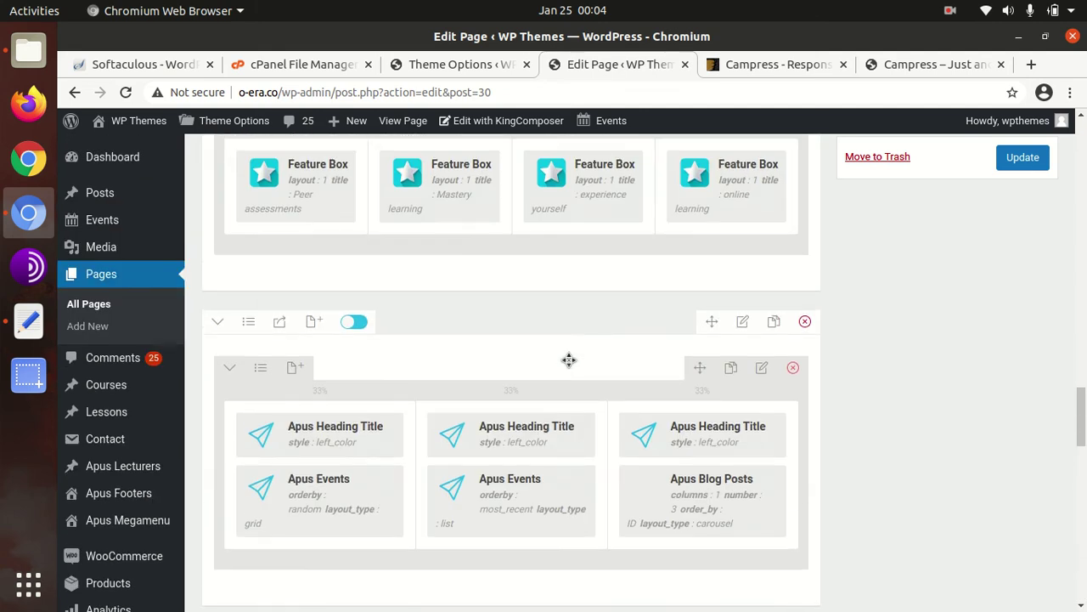
{"action": "scroll", "coordinate": [484, 190], "scroll_direction": "up", "scroll_amount": 3}
{"action": "mouse_move", "coordinate": [132, 121]}
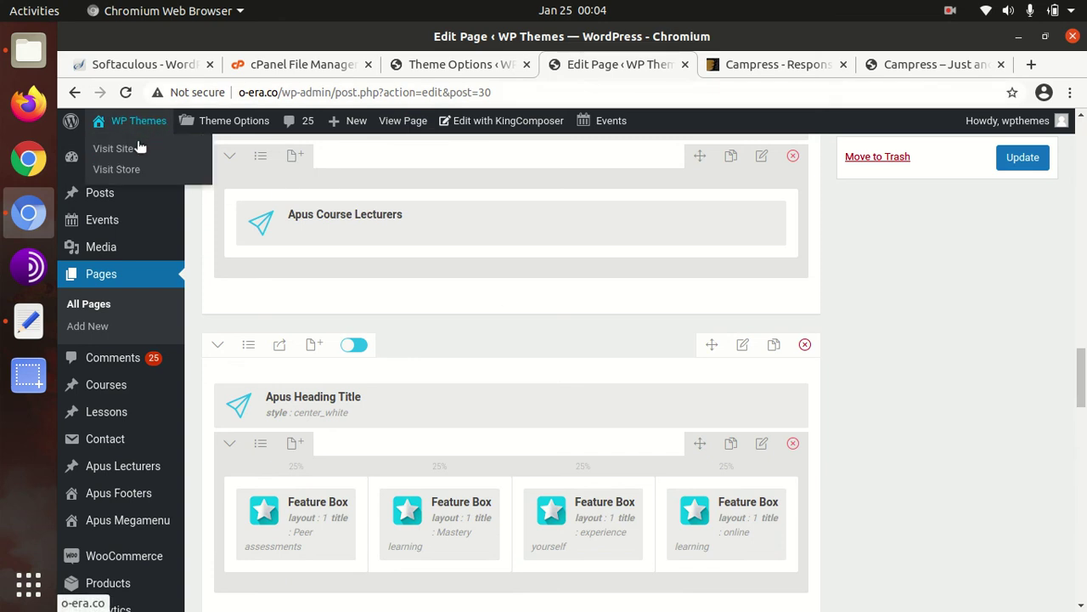
Visit the live site and scroll through the register, teachers and courses sections, back to the hero slider
{"action": "left_click", "coordinate": [131, 150]}
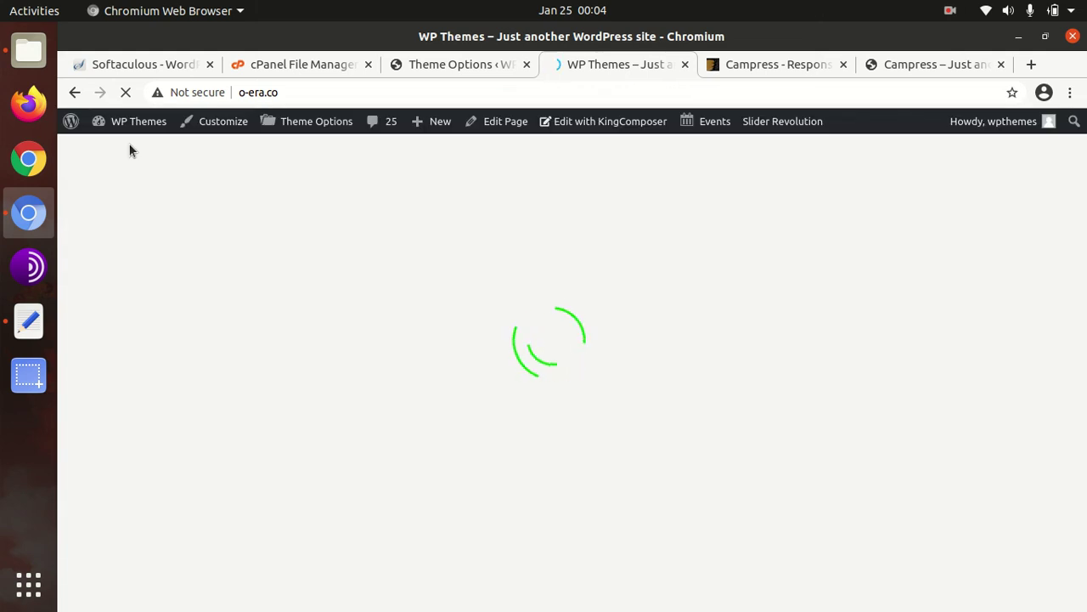
{"action": "scroll", "coordinate": [434, 290], "scroll_direction": "down", "scroll_amount": 2}
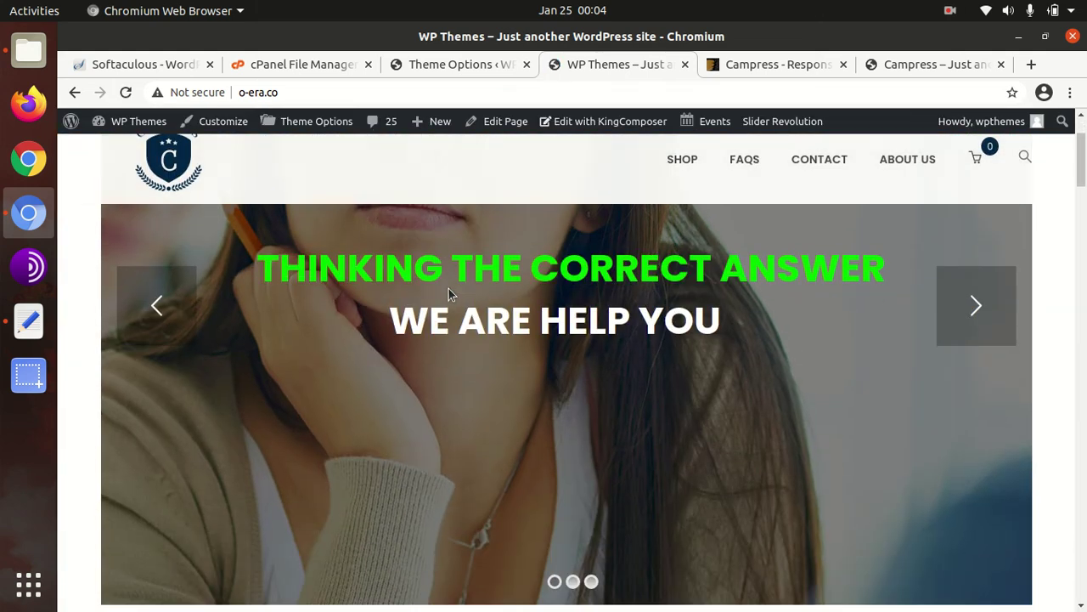
{"action": "scroll", "coordinate": [449, 288], "scroll_direction": "down", "scroll_amount": 2}
{"action": "scroll", "coordinate": [448, 294], "scroll_direction": "down", "scroll_amount": 3}
{"action": "scroll", "coordinate": [301, 331], "scroll_direction": "down", "scroll_amount": 3}
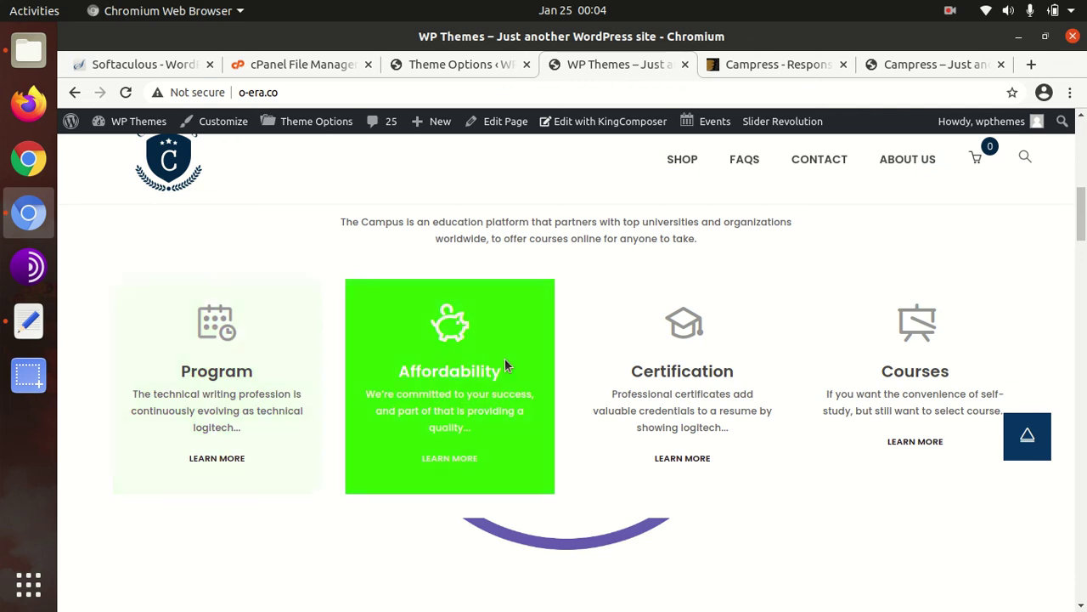
{"action": "scroll", "coordinate": [454, 356], "scroll_direction": "down", "scroll_amount": 1}
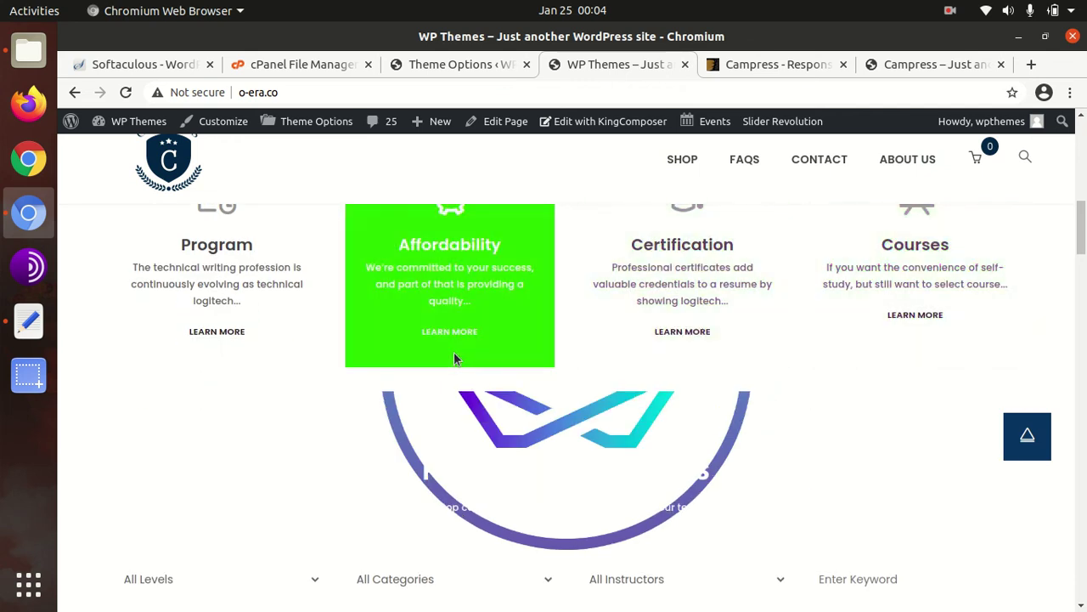
{"action": "scroll", "coordinate": [436, 359], "scroll_direction": "down", "scroll_amount": 3}
{"action": "scroll", "coordinate": [586, 367], "scroll_direction": "up", "scroll_amount": 3}
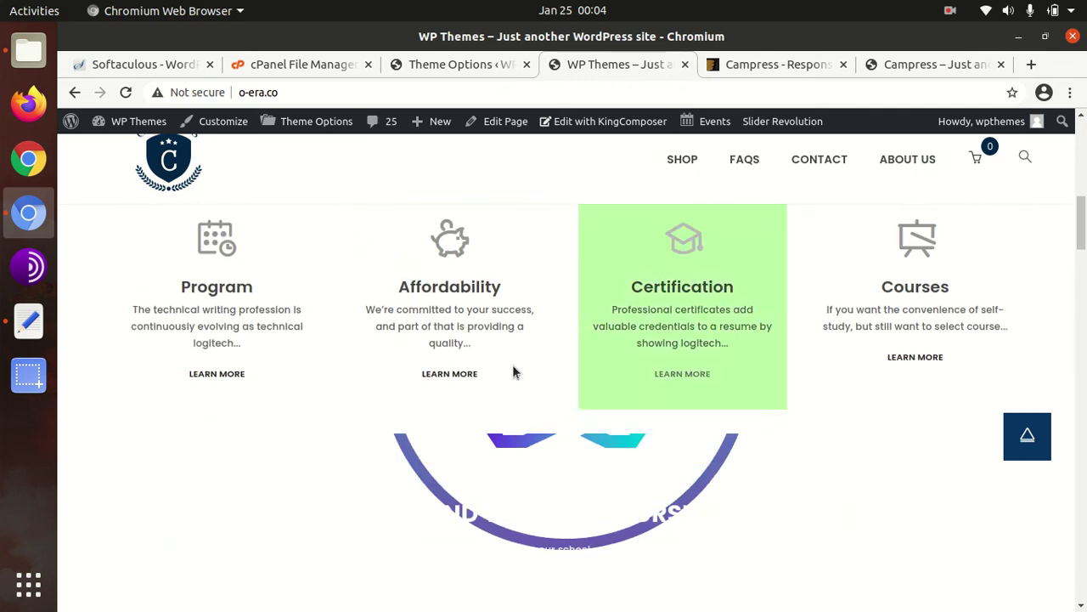
{"action": "scroll", "coordinate": [432, 371], "scroll_direction": "down", "scroll_amount": 2}
{"action": "scroll", "coordinate": [376, 367], "scroll_direction": "down", "scroll_amount": 3}
{"action": "scroll", "coordinate": [376, 367], "scroll_direction": "down", "scroll_amount": 2}
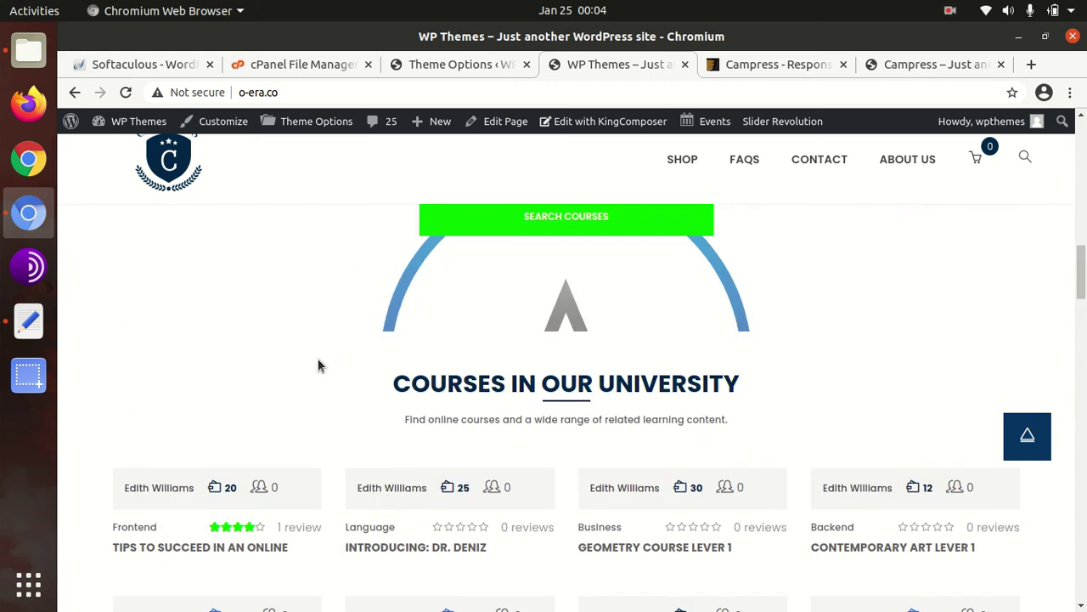
{"action": "scroll", "coordinate": [332, 362], "scroll_direction": "up", "scroll_amount": 3}
{"action": "scroll", "coordinate": [313, 355], "scroll_direction": "down", "scroll_amount": 2}
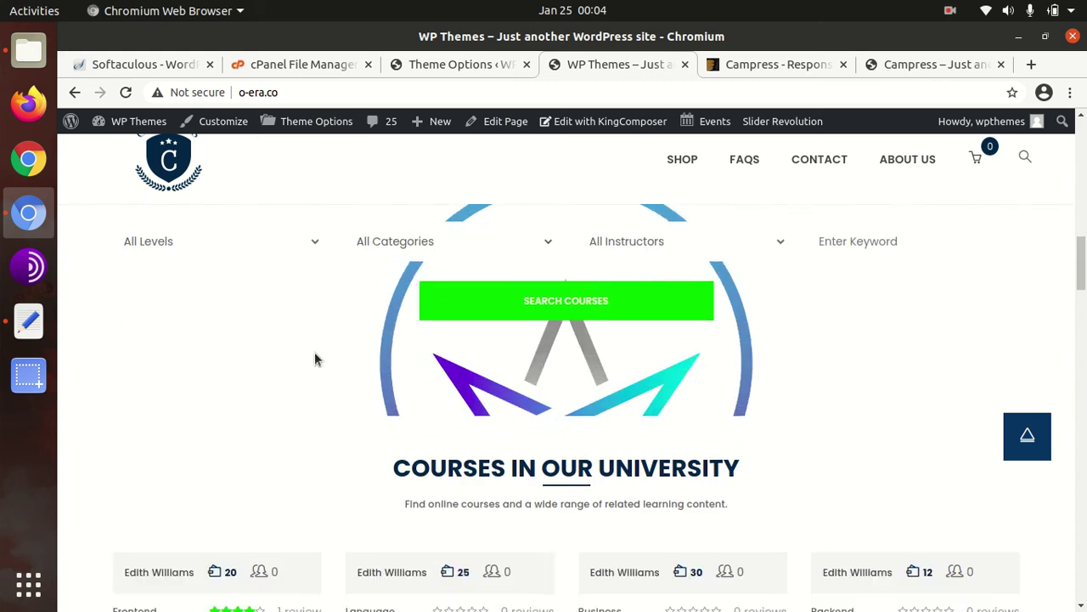
{"action": "scroll", "coordinate": [315, 357], "scroll_direction": "down", "scroll_amount": 2}
{"action": "scroll", "coordinate": [317, 361], "scroll_direction": "down", "scroll_amount": 2}
{"action": "scroll", "coordinate": [319, 367], "scroll_direction": "down", "scroll_amount": 1}
{"action": "scroll", "coordinate": [318, 372], "scroll_direction": "down", "scroll_amount": 2}
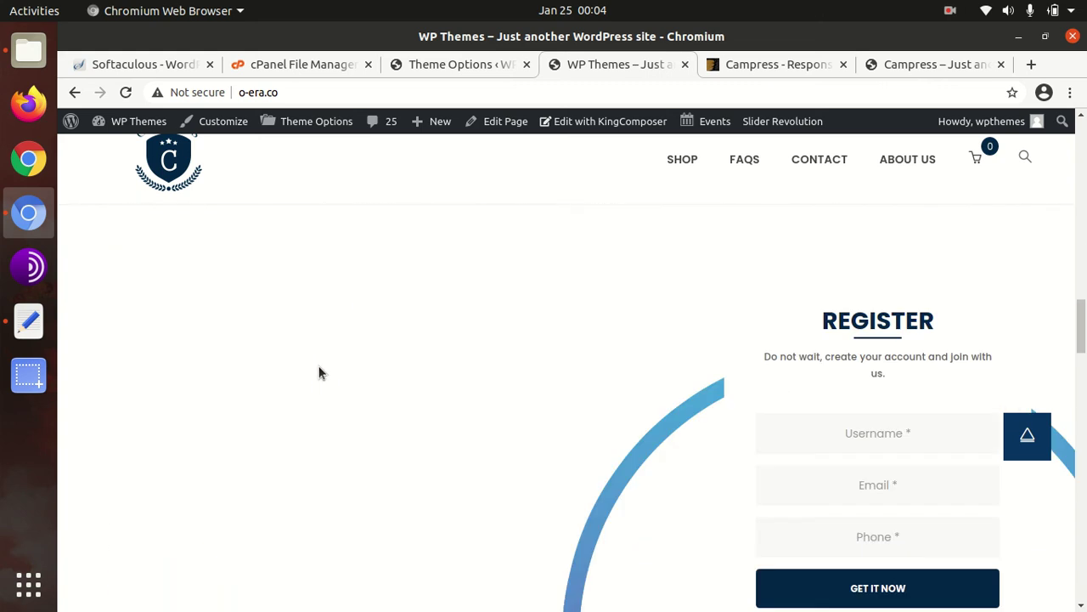
{"action": "scroll", "coordinate": [657, 373], "scroll_direction": "down", "scroll_amount": 2}
{"action": "scroll", "coordinate": [649, 359], "scroll_direction": "down", "scroll_amount": 1}
{"action": "scroll", "coordinate": [646, 365], "scroll_direction": "down", "scroll_amount": 2}
{"action": "scroll", "coordinate": [646, 366], "scroll_direction": "up", "scroll_amount": 3}
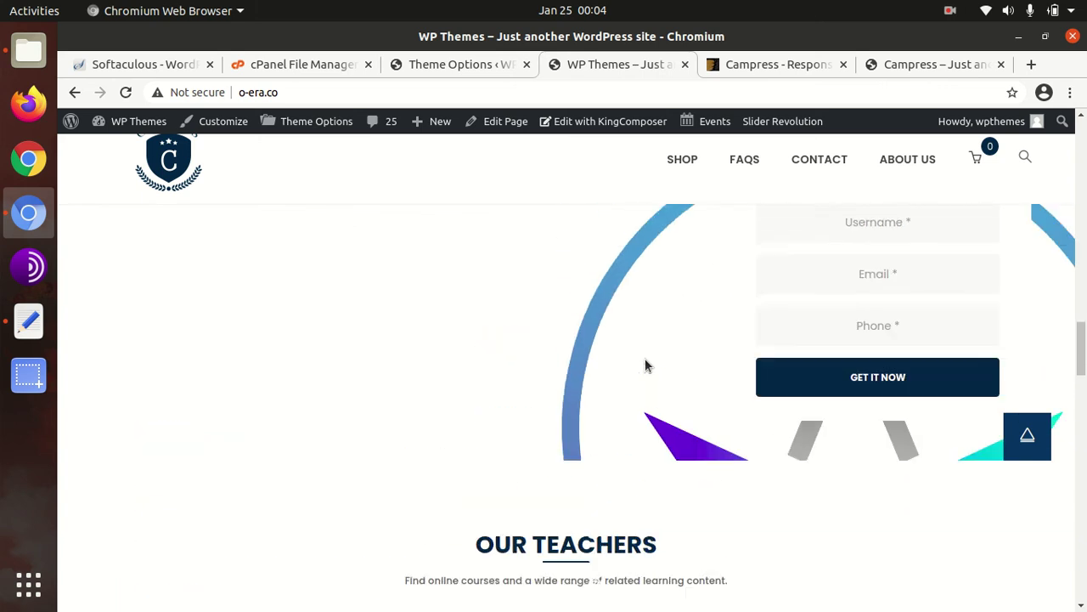
{"action": "scroll", "coordinate": [645, 365], "scroll_direction": "up", "scroll_amount": 2}
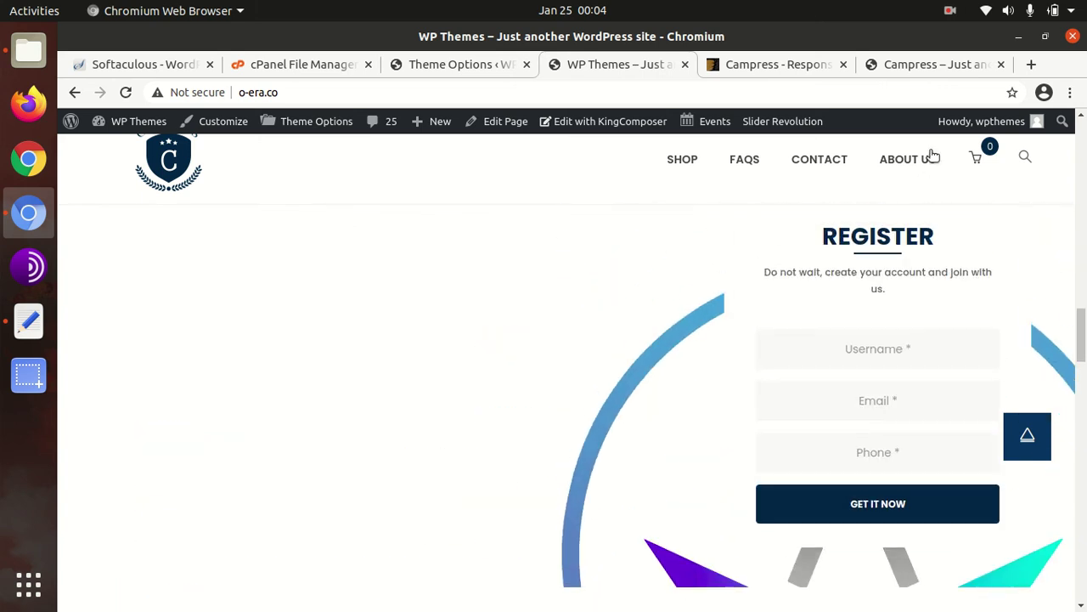
{"action": "scroll", "coordinate": [599, 393], "scroll_direction": "down", "scroll_amount": 2}
{"action": "scroll", "coordinate": [603, 400], "scroll_direction": "down", "scroll_amount": 2}
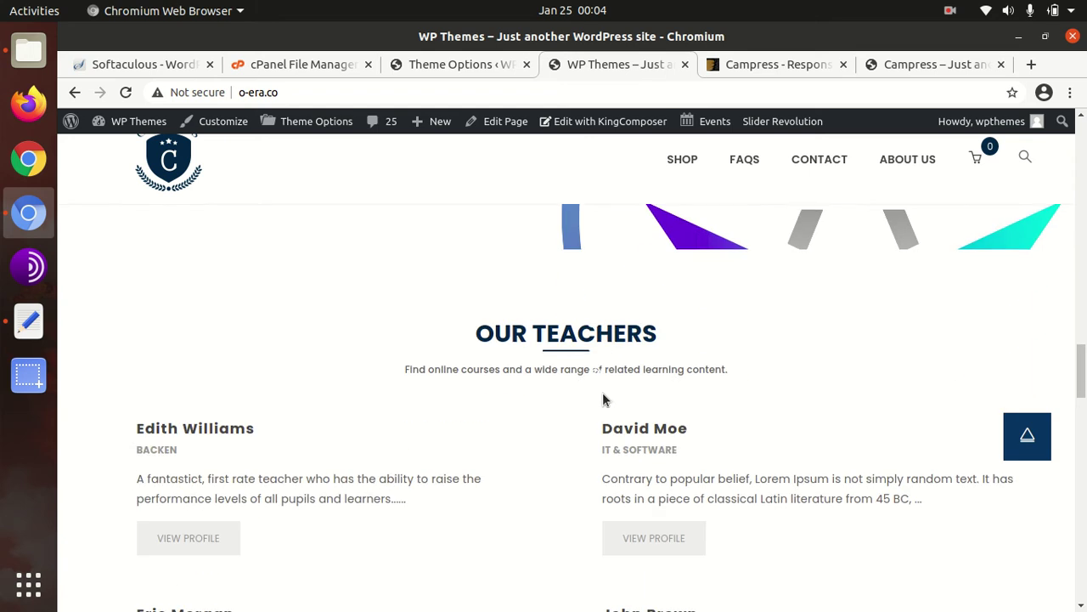
{"action": "scroll", "coordinate": [604, 399], "scroll_direction": "down", "scroll_amount": 2}
{"action": "scroll", "coordinate": [603, 399], "scroll_direction": "down", "scroll_amount": 2}
{"action": "scroll", "coordinate": [603, 399], "scroll_direction": "down", "scroll_amount": 2}
{"action": "scroll", "coordinate": [603, 399], "scroll_direction": "down", "scroll_amount": 1}
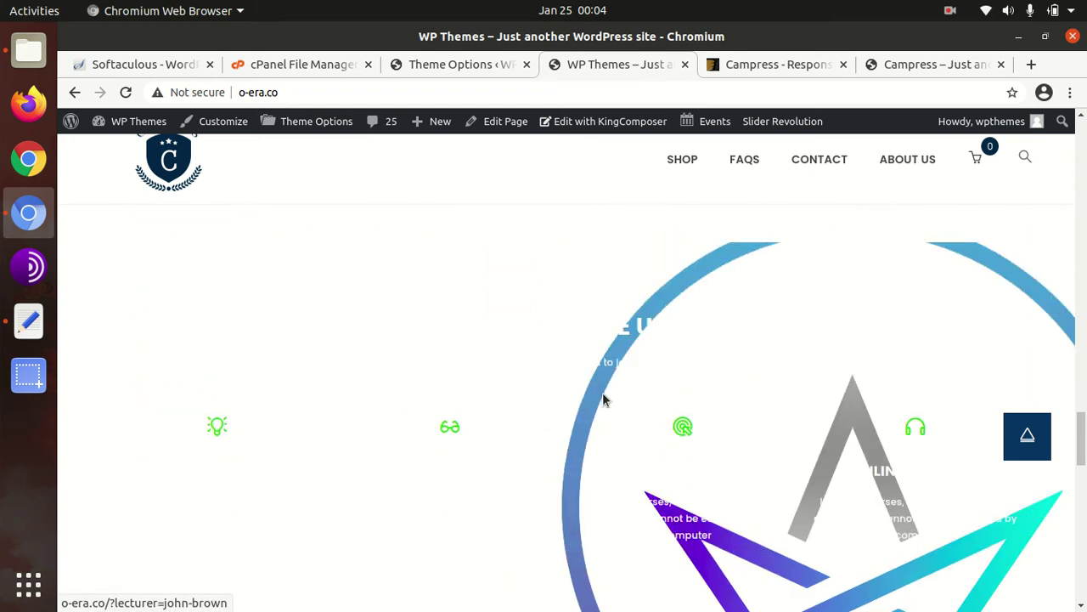
{"action": "scroll", "coordinate": [603, 399], "scroll_direction": "up", "scroll_amount": 2}
{"action": "scroll", "coordinate": [603, 399], "scroll_direction": "up", "scroll_amount": 2}
{"action": "scroll", "coordinate": [603, 399], "scroll_direction": "up", "scroll_amount": 2}
{"action": "scroll", "coordinate": [603, 399], "scroll_direction": "up", "scroll_amount": 2}
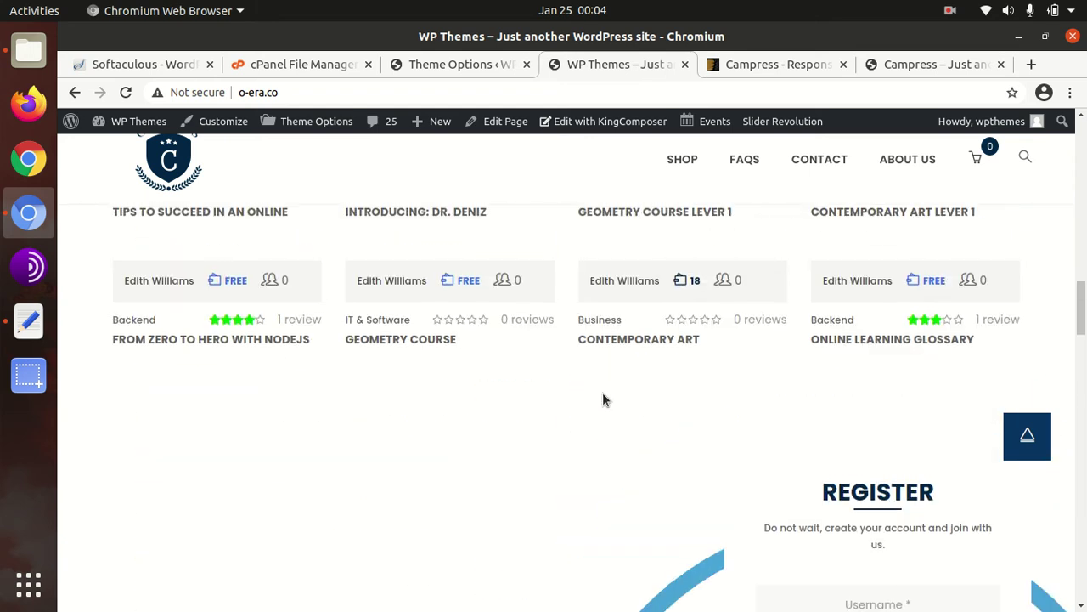
{"action": "scroll", "coordinate": [603, 399], "scroll_direction": "up", "scroll_amount": 3}
{"action": "scroll", "coordinate": [603, 398], "scroll_direction": "up", "scroll_amount": 3}
{"action": "scroll", "coordinate": [605, 396], "scroll_direction": "up", "scroll_amount": 1}
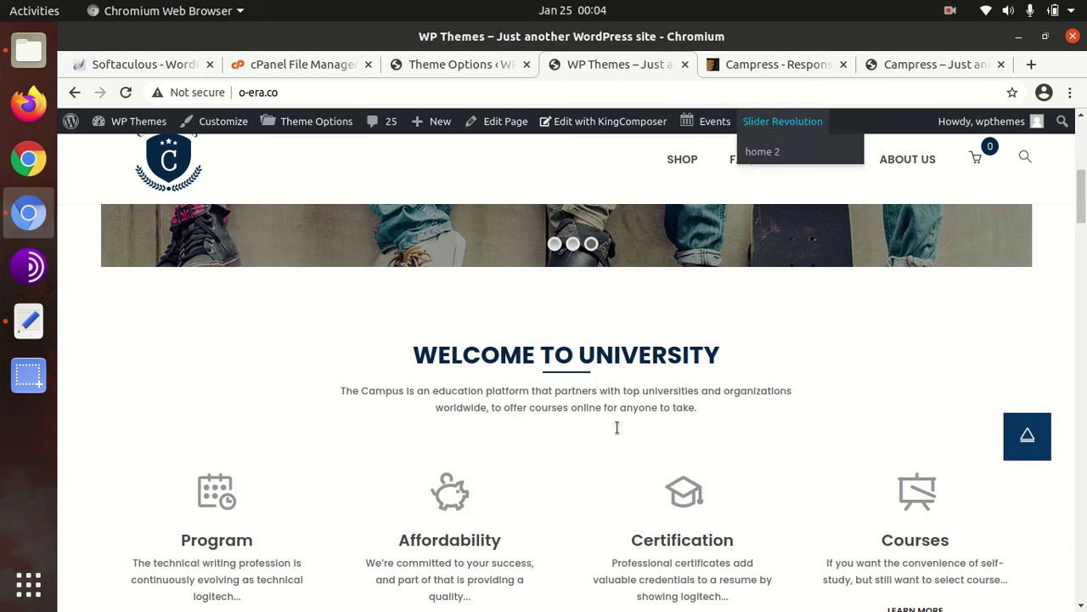
{"action": "scroll", "coordinate": [617, 427], "scroll_direction": "up", "scroll_amount": 4}
{"action": "scroll", "coordinate": [535, 493], "scroll_direction": "up", "scroll_amount": 2}
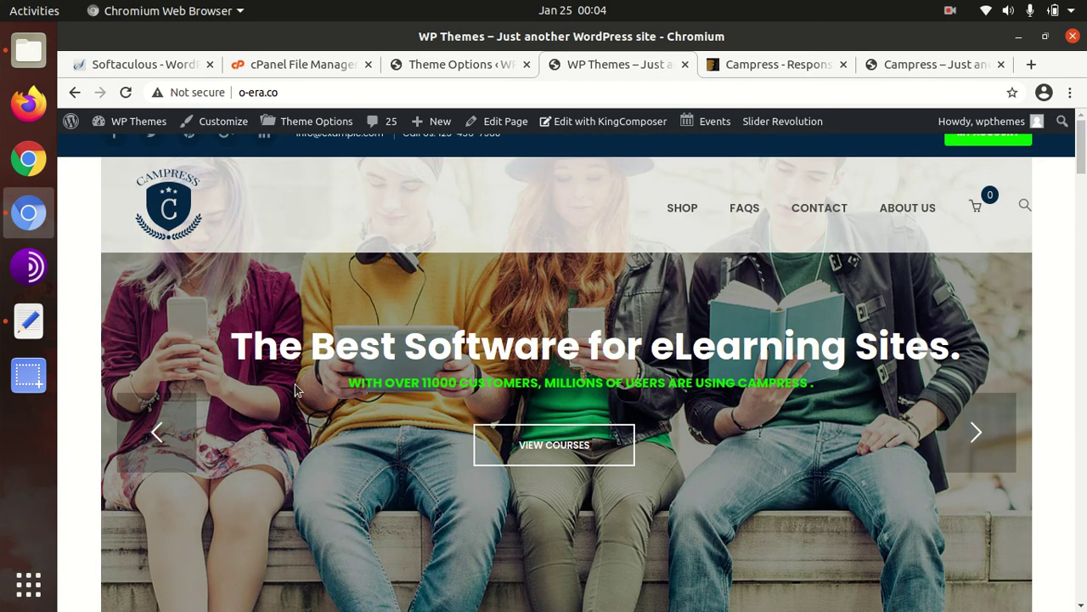